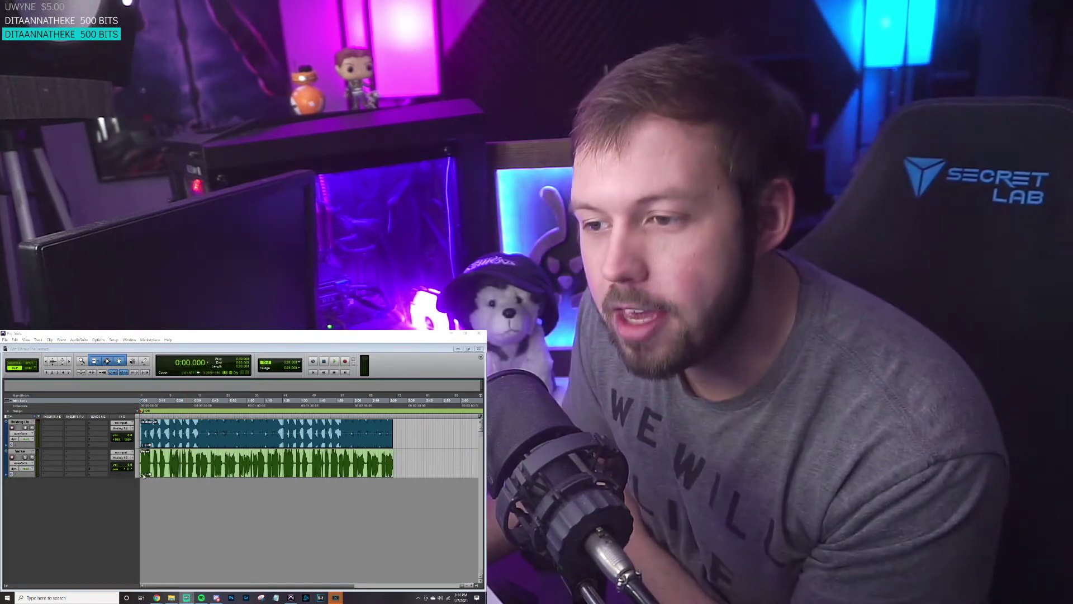
# Step: Lower the clip gain to -13.2 dB on the Holding On clip and to -7.5 dB on the Verse clip
pyautogui.moveTo(142, 475); pyautogui.dragTo(143, 451)
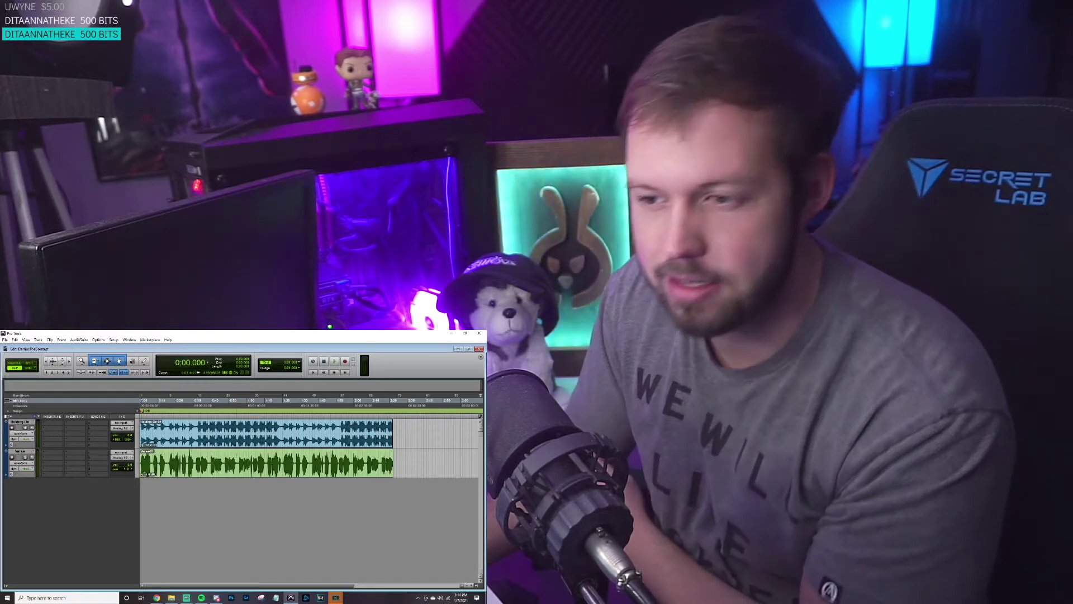
pyautogui.moveTo(143, 475); pyautogui.dragTo(143, 477)
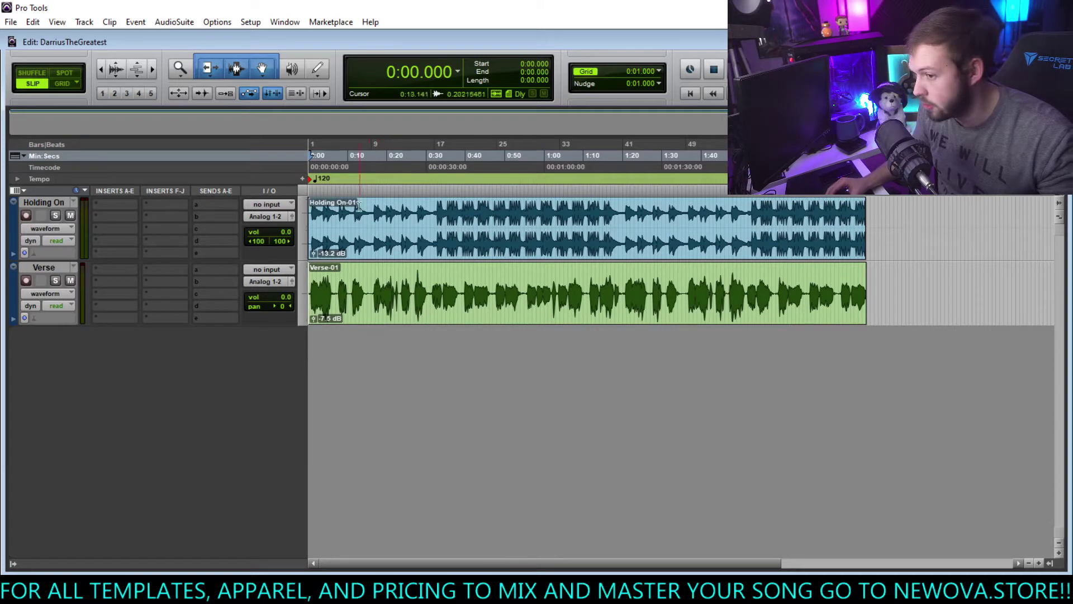
# Step: Play the song from the start and change the session tempo to 134 BPM
pyautogui.press('space')
pyautogui.doubleClick(311, 180)
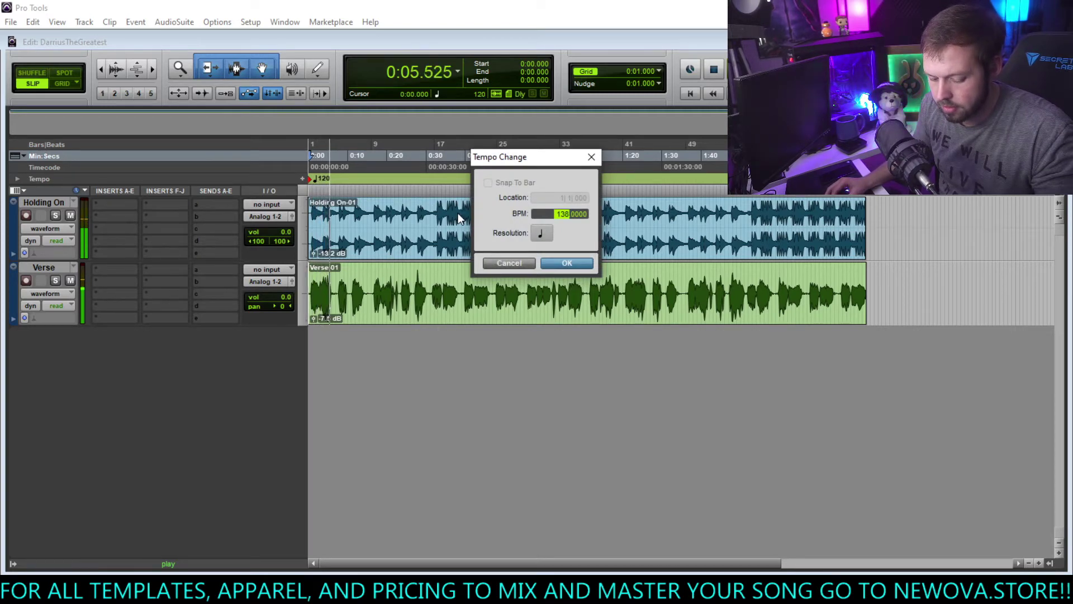
pyautogui.press('Down')
pyautogui.press('Down')
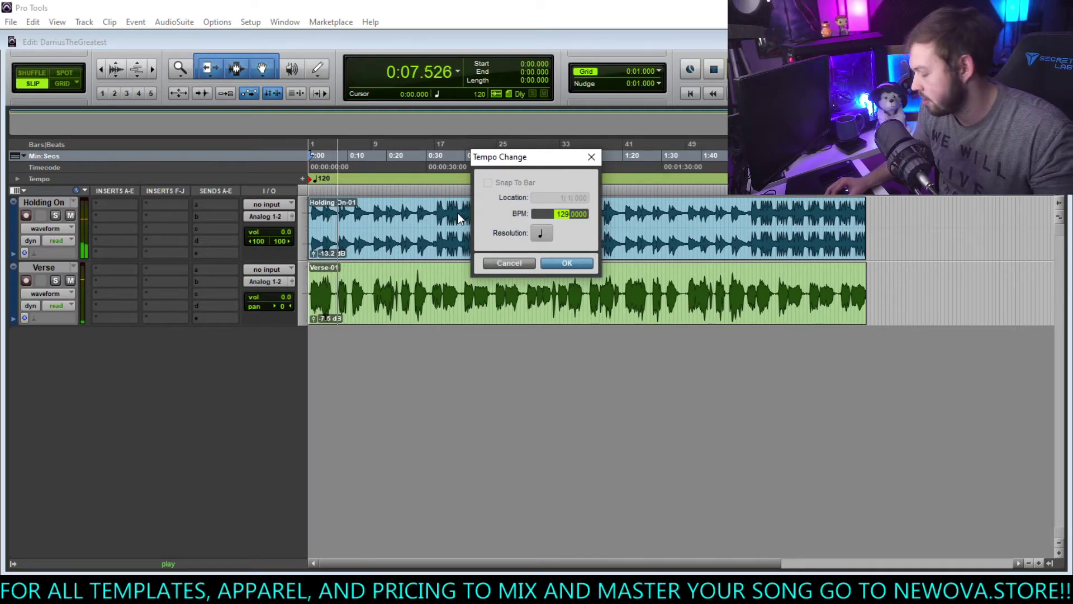
pyautogui.press('Down')
pyautogui.press('Down')
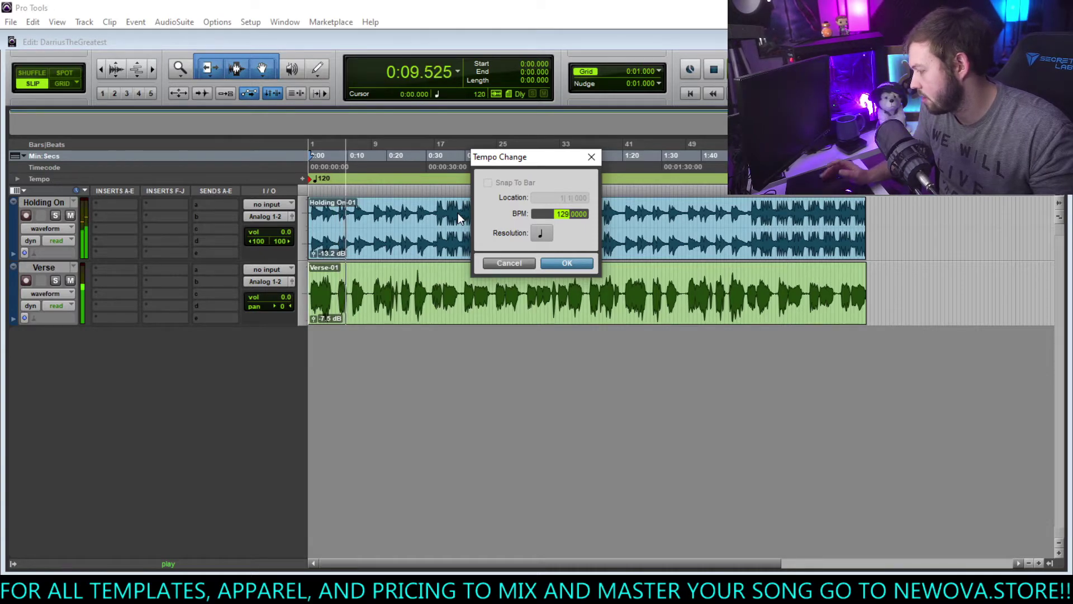
pyautogui.press('Up')
pyautogui.press('Up')
pyautogui.press('Up')
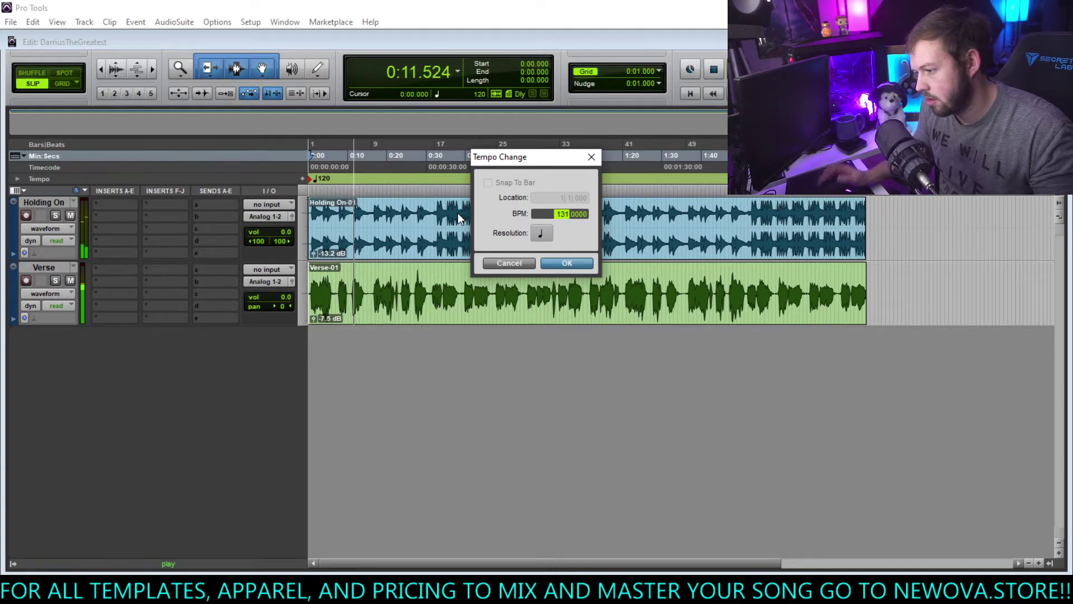
pyautogui.press('Down')
pyautogui.press('Down')
pyautogui.press('Down')
pyautogui.press('Down')
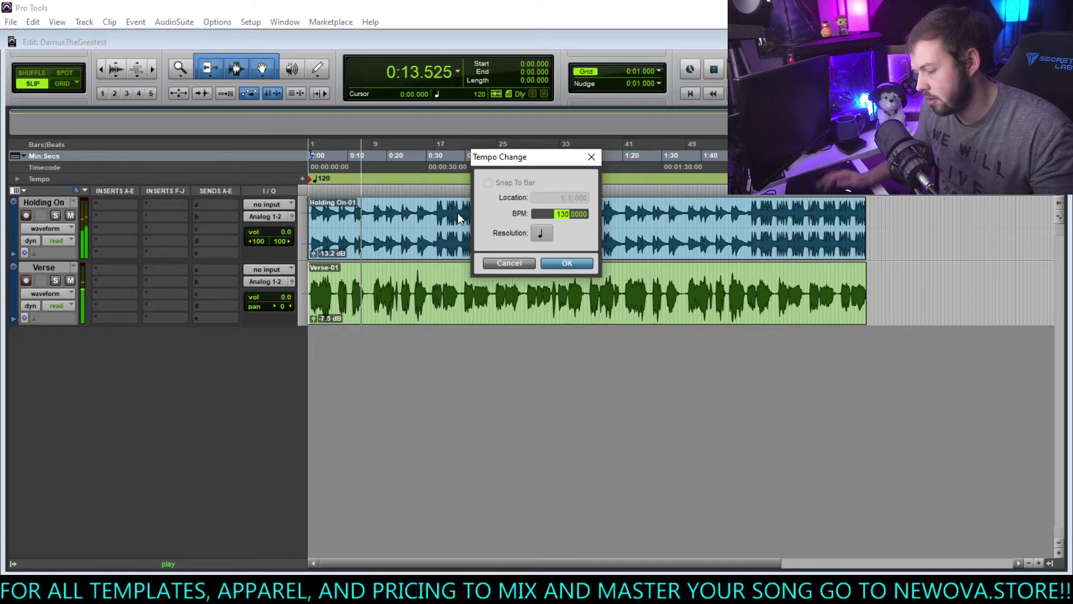
pyautogui.press('Up')
pyautogui.press('Up')
pyautogui.press('Up')
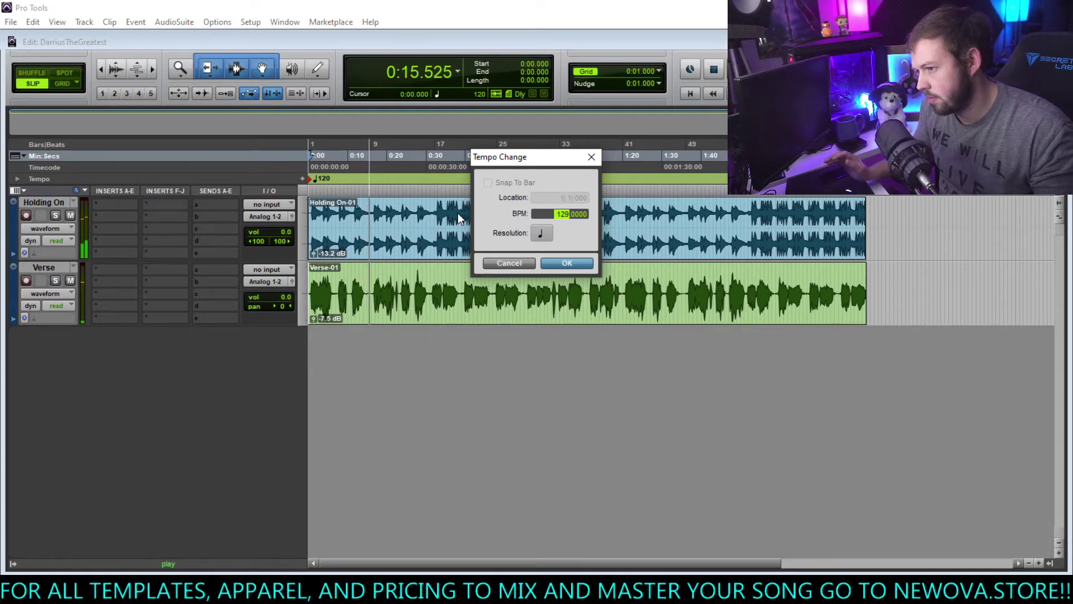
pyautogui.press('Up')
pyautogui.press('Up')
pyautogui.press('Up')
pyautogui.press('Up')
pyautogui.press('Up')
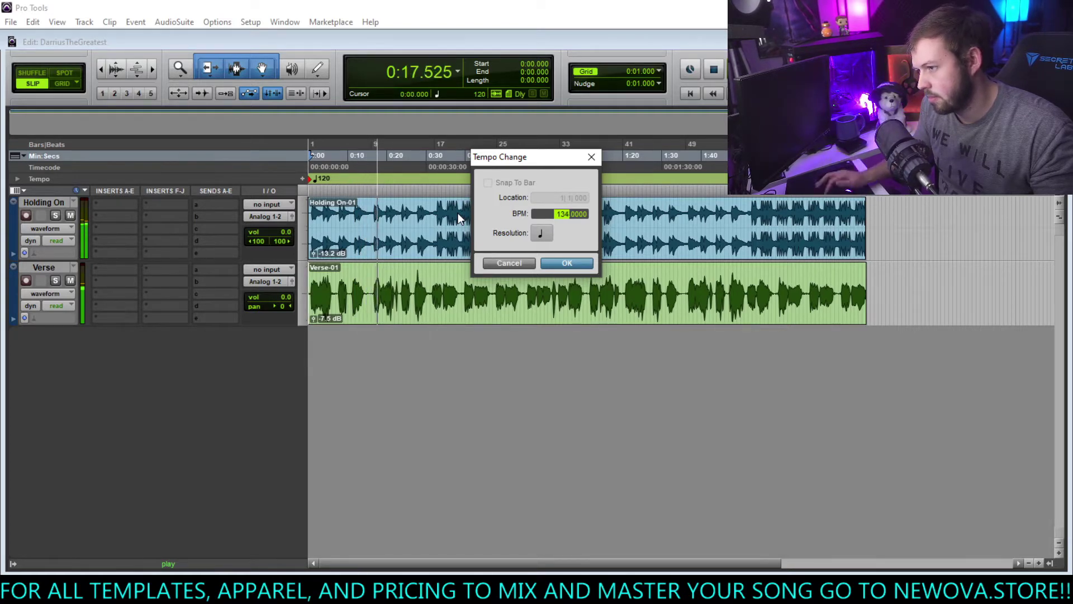
pyautogui.press('Return')
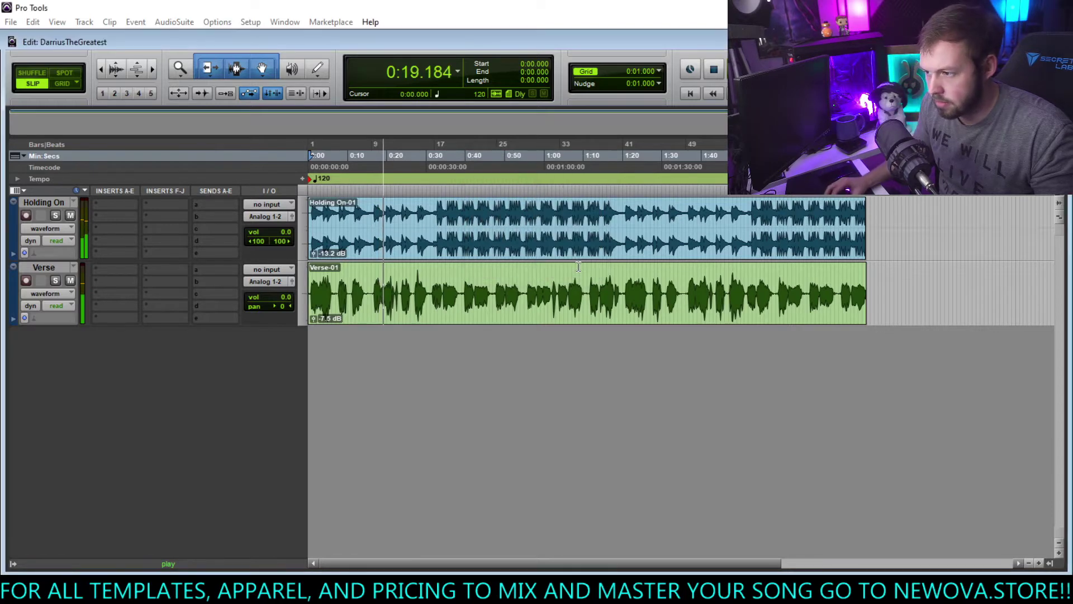
# Step: Try the Holding On clip at about -0.9 dB clip gain with its track volume lowered to -8.6 dB
pyautogui.keyDown('alt'); pyautogui.click(313, 255); pyautogui.keyUp('alt')
pyautogui.moveTo(284, 232); pyautogui.dragTo(287, 240)
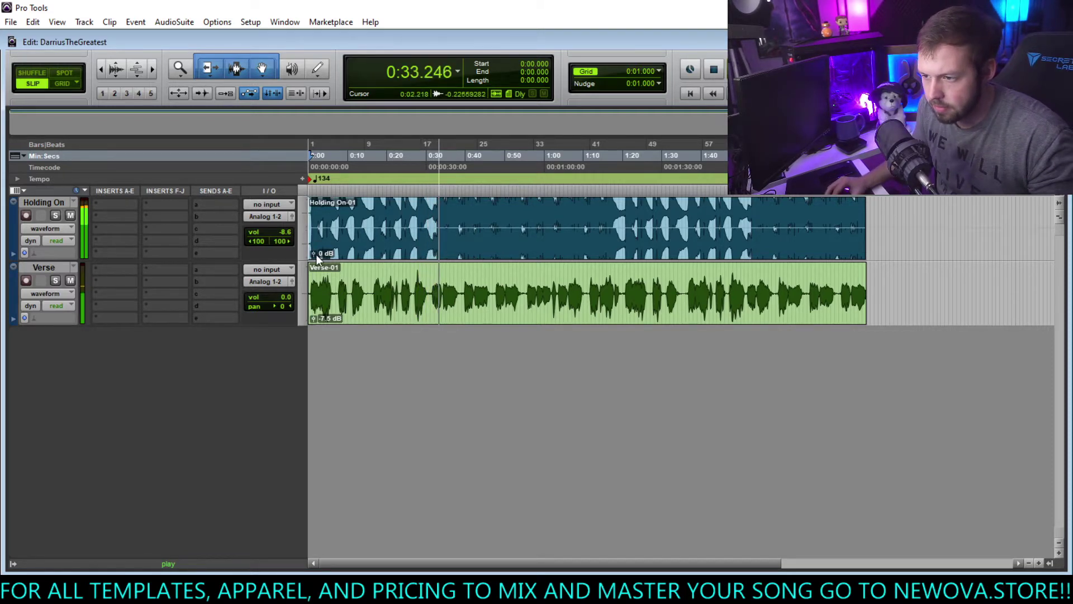
pyautogui.moveTo(315, 254); pyautogui.dragTo(315, 255)
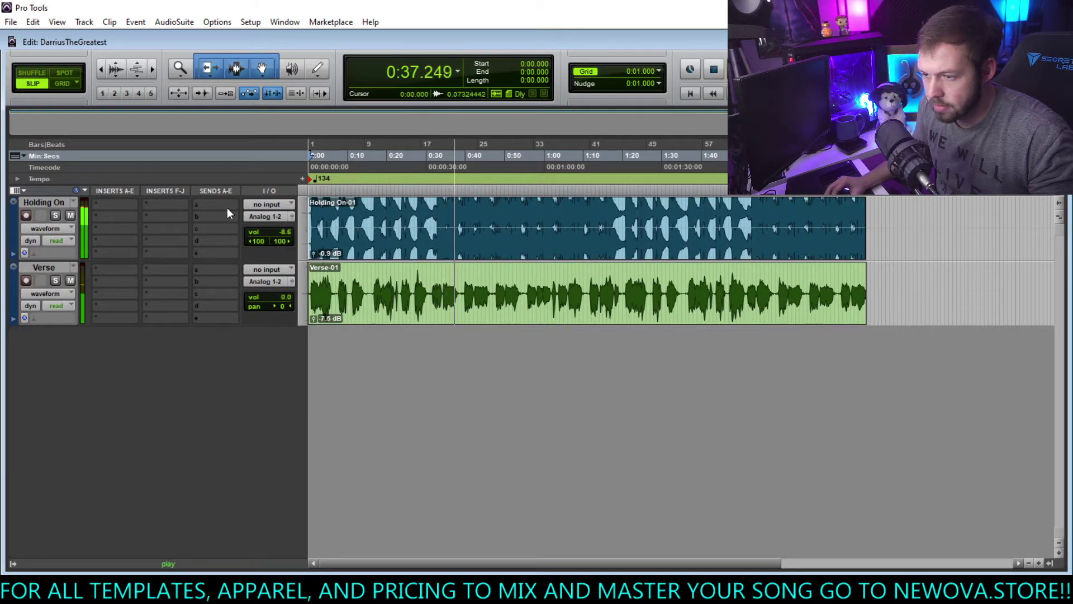
pyautogui.press('space')
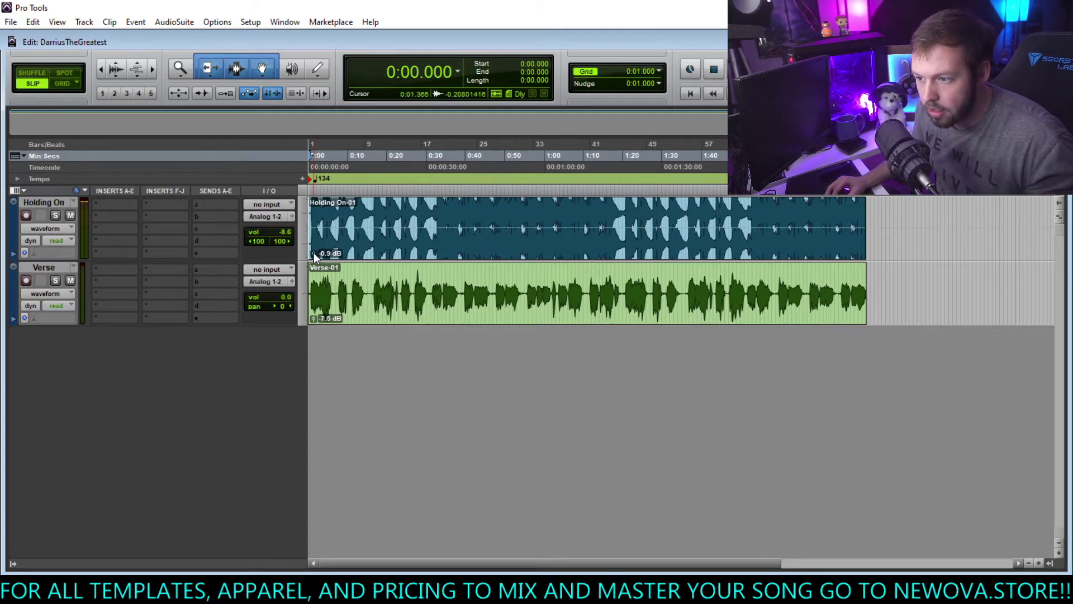
# Step: Set the Holding On clip gain to -16.0 dB and, during playback from about 0:31, raise its track volume to +5.4 dB
pyautogui.moveTo(314, 253)
pyautogui.mouseDown()
pyautogui.moveTo(315, 264)
pyautogui.moveTo(327, 220)
pyautogui.moveTo(324, 260)
pyautogui.moveTo(324, 250)
pyautogui.mouseUp()
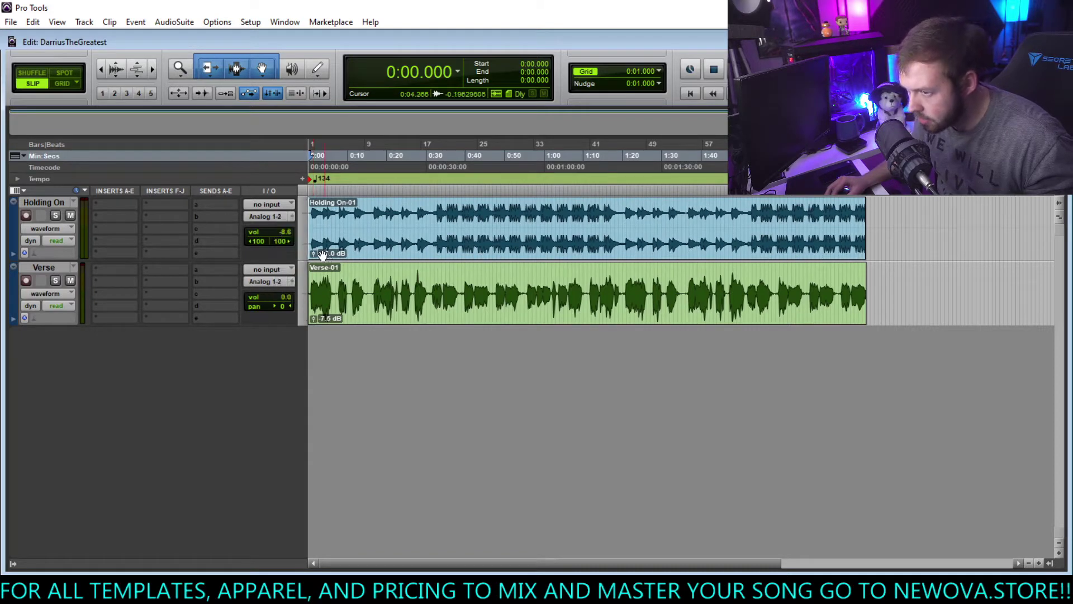
pyautogui.click(431, 219)
pyautogui.press('space')
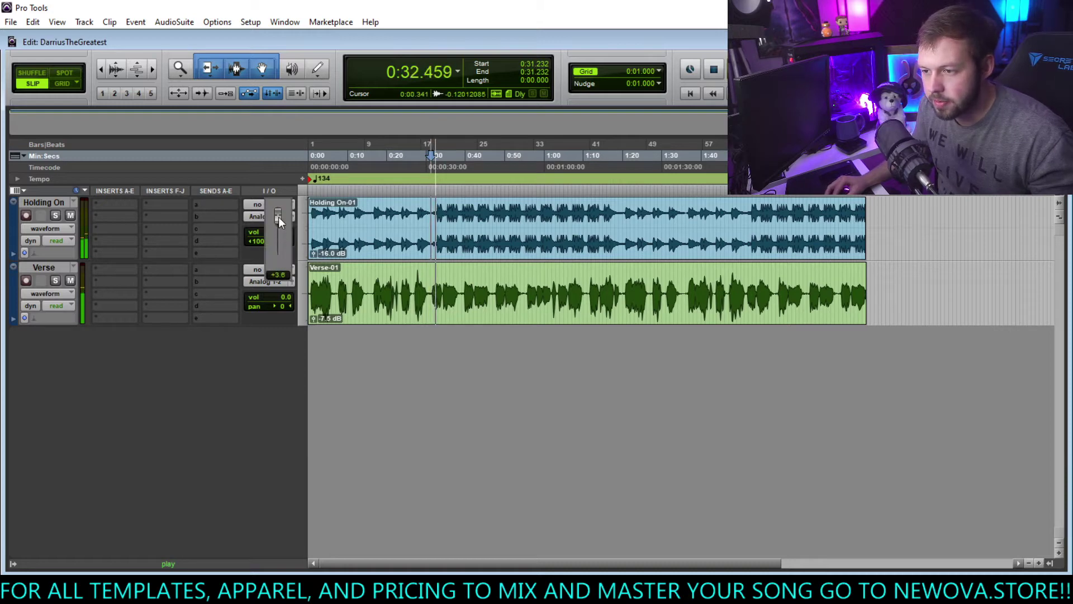
pyautogui.click(284, 233)
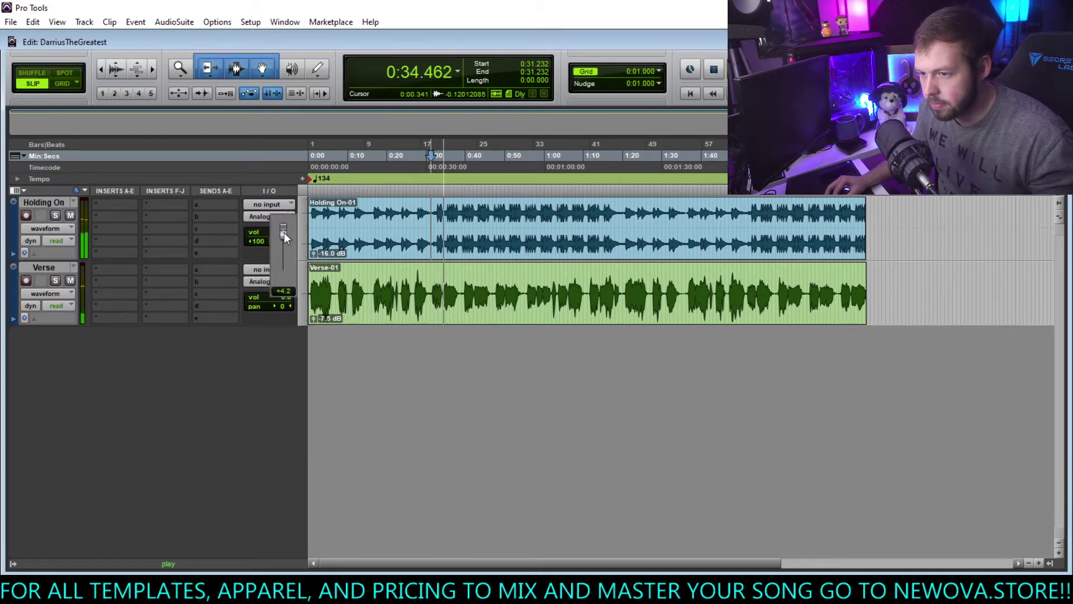
pyautogui.moveTo(284, 232); pyautogui.dragTo(284, 230)
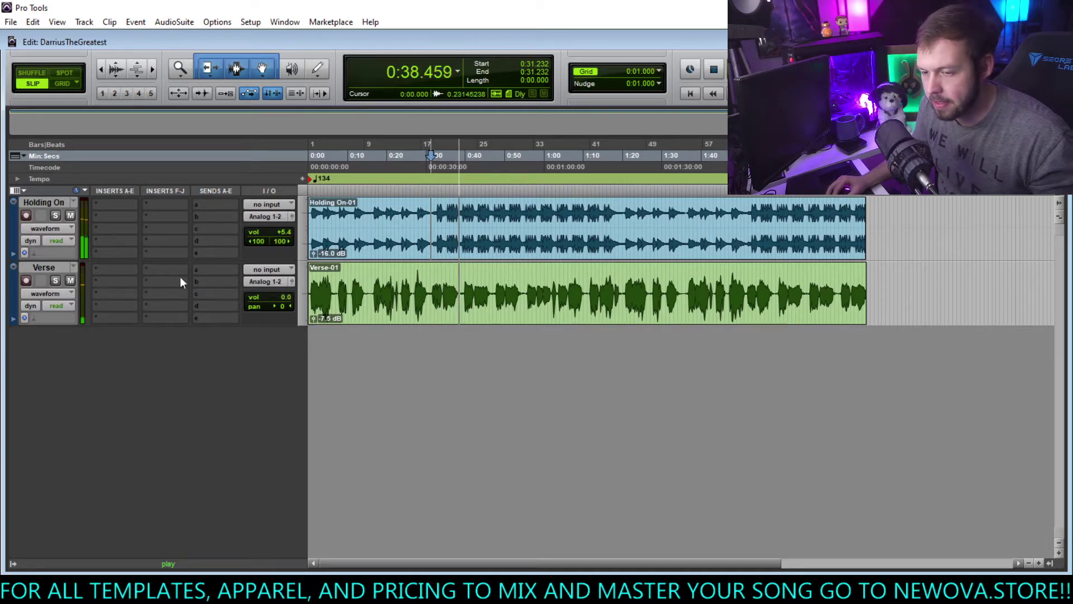
pyautogui.press('space')
# Step: Insert the Slate Digital Virtual Mix Rack plug-in on the Verse track's insert b
pyautogui.click(126, 284)
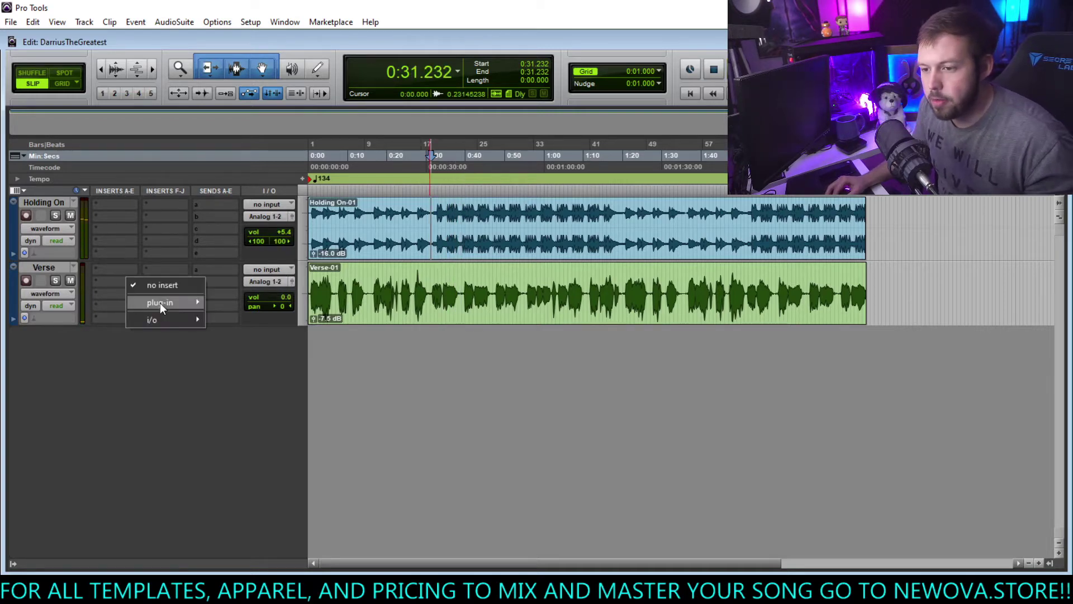
pyautogui.moveTo(160, 303)
pyautogui.moveTo(247, 316)
pyautogui.click(486, 399)
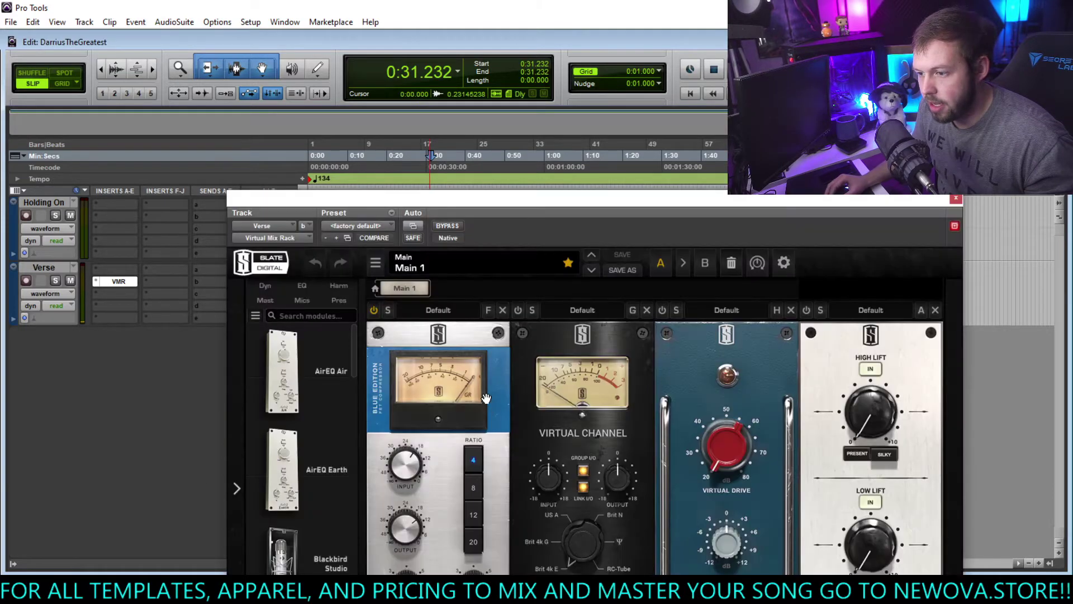
pyautogui.moveTo(467, 193); pyautogui.dragTo(315, 34)
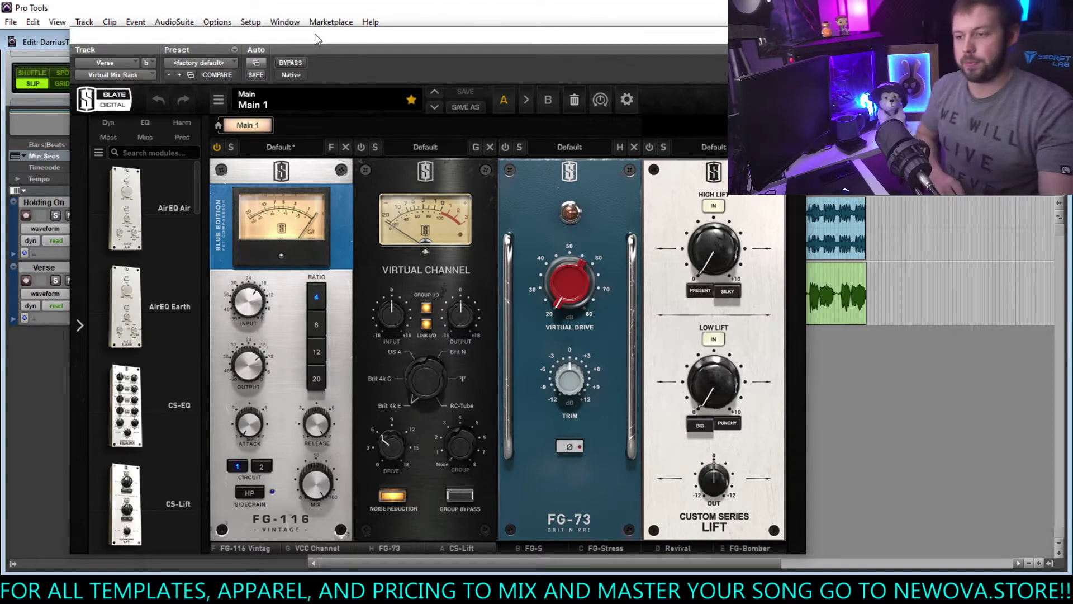
# Step: Play the song from the start and set the FG-116 output to about -21.8 dB with its sidechain HP enabled
pyautogui.press('space')
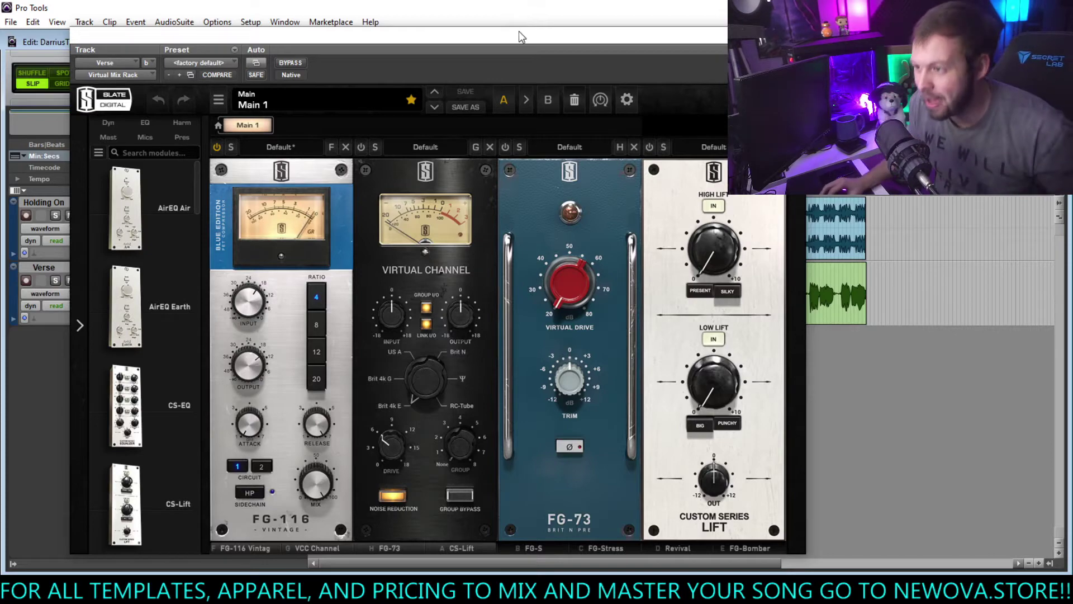
pyautogui.moveTo(519, 32); pyautogui.dragTo(631, 283)
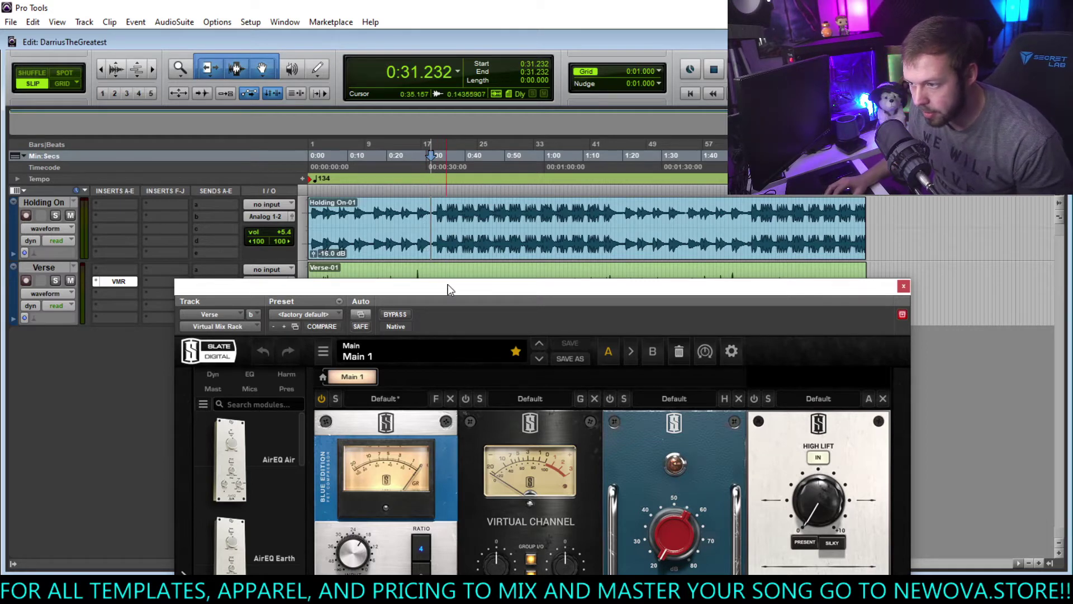
pyautogui.moveTo(607, 301); pyautogui.dragTo(630, 373)
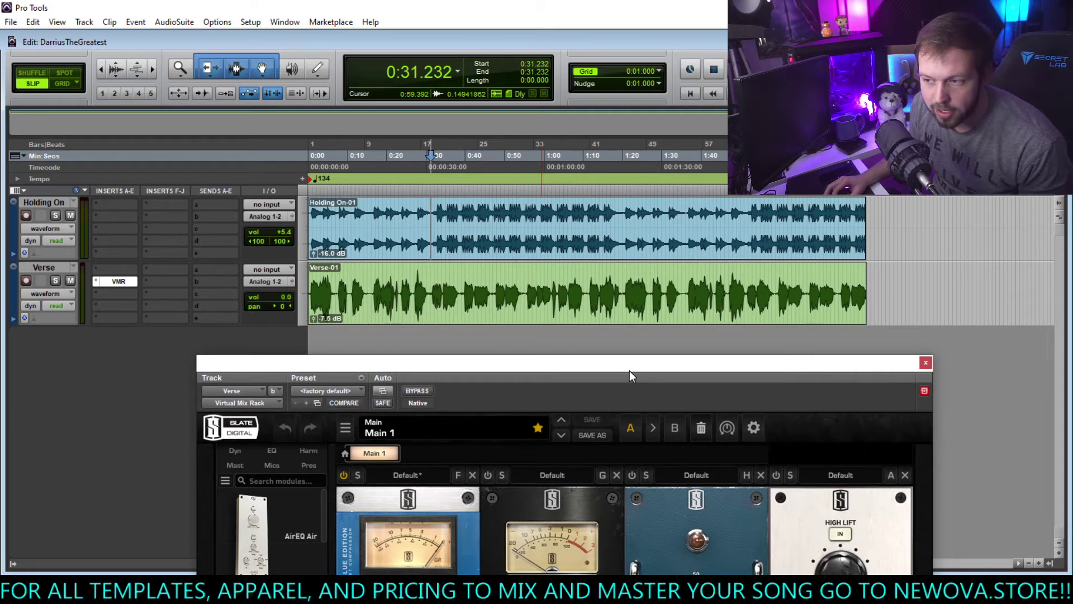
pyautogui.press('Return')
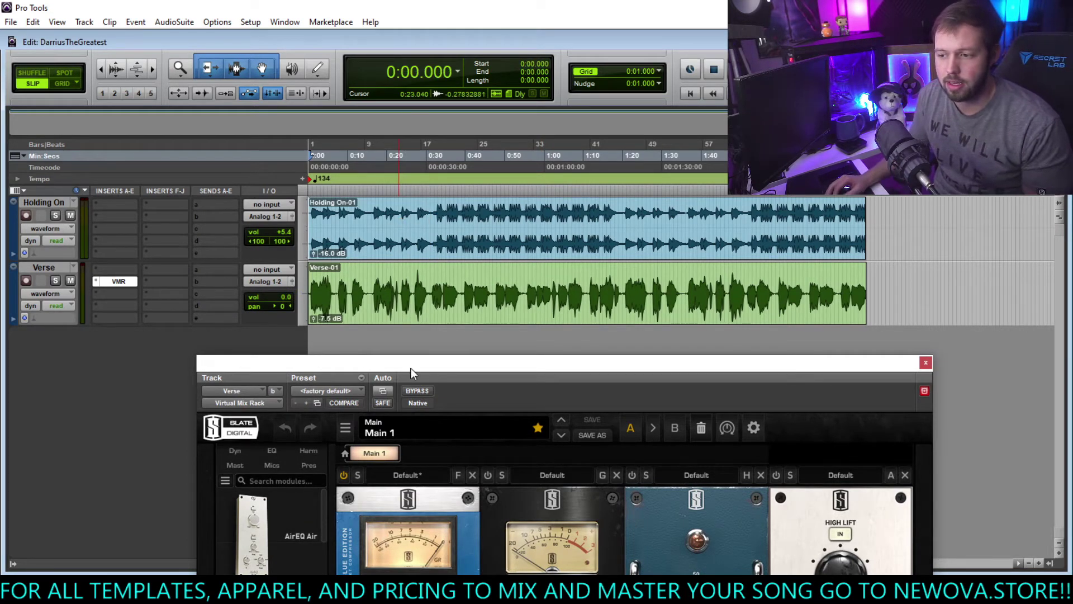
pyautogui.moveTo(411, 368); pyautogui.dragTo(326, 56)
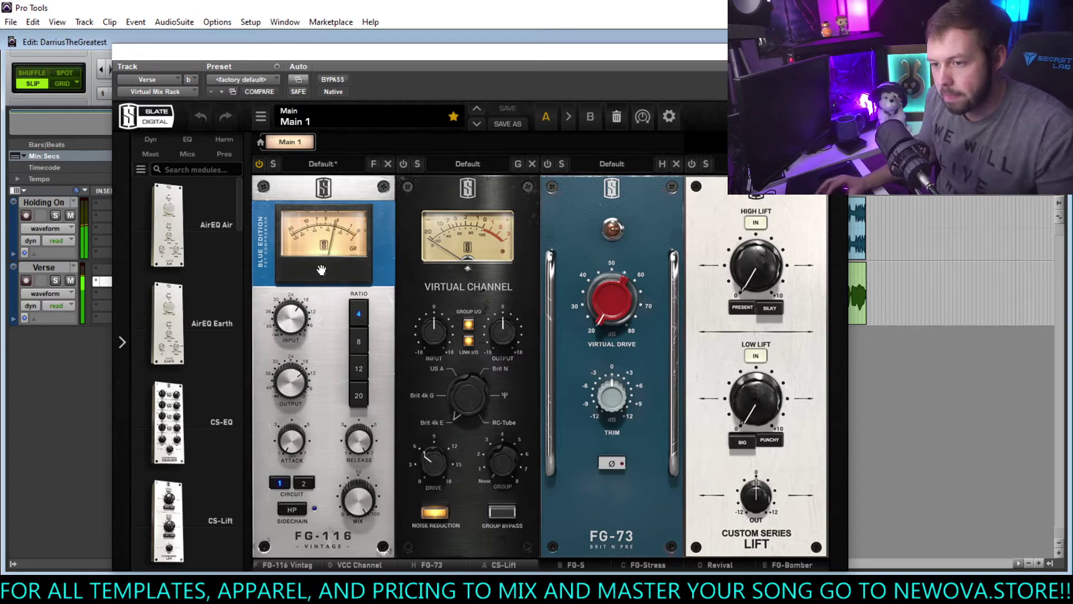
pyautogui.moveTo(286, 385); pyautogui.dragTo(299, 378)
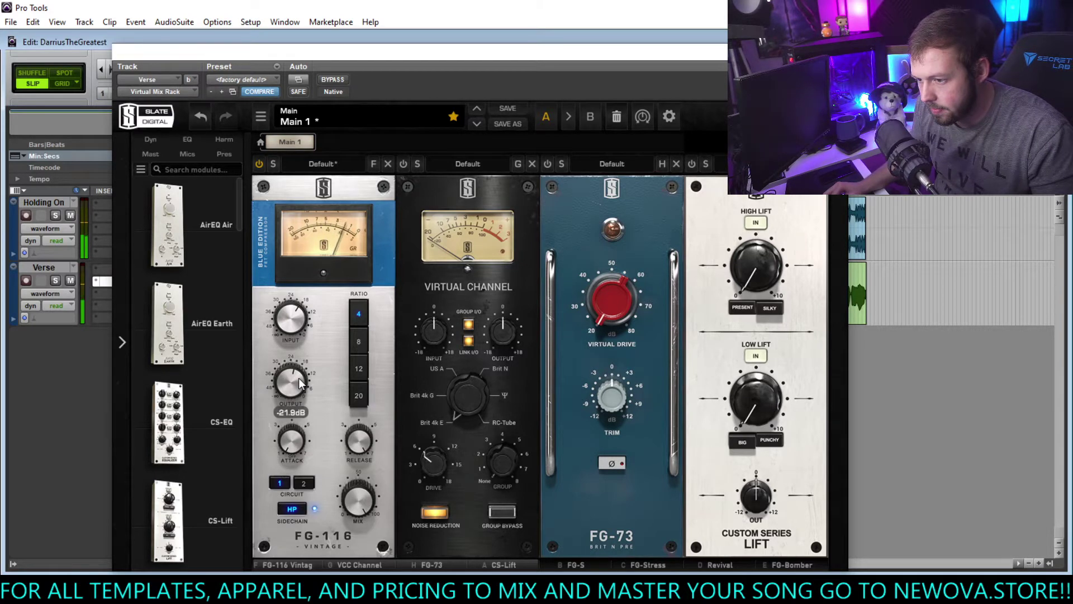
# Step: Enable the Virtual Channel in Ψ mode and the FG-73 with its Virtual Drive at 53.1 dB
pyautogui.click(403, 164)
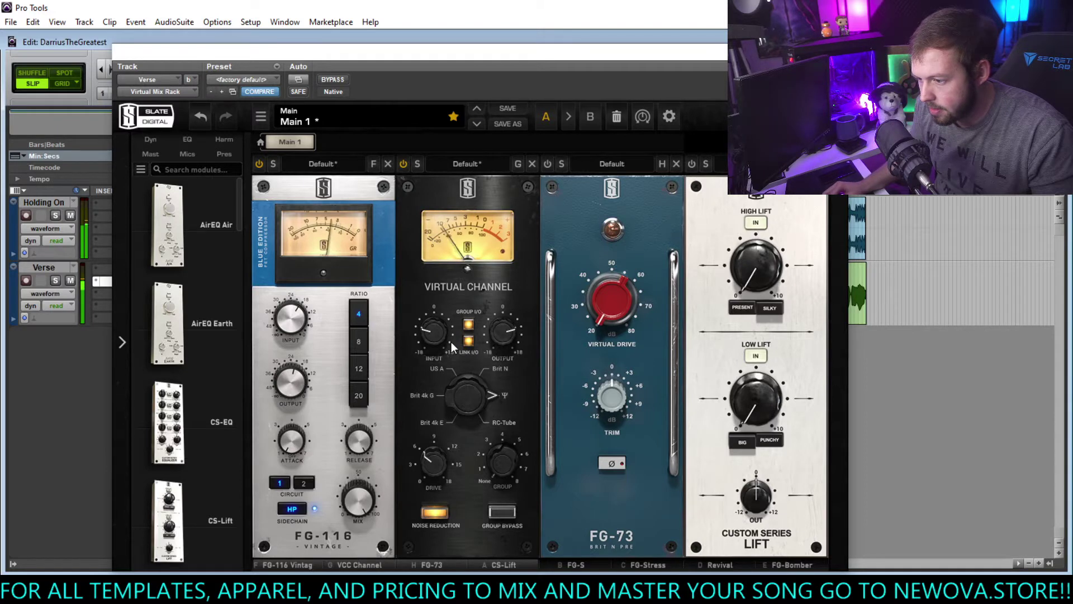
pyautogui.moveTo(618, 294); pyautogui.dragTo(624, 250)
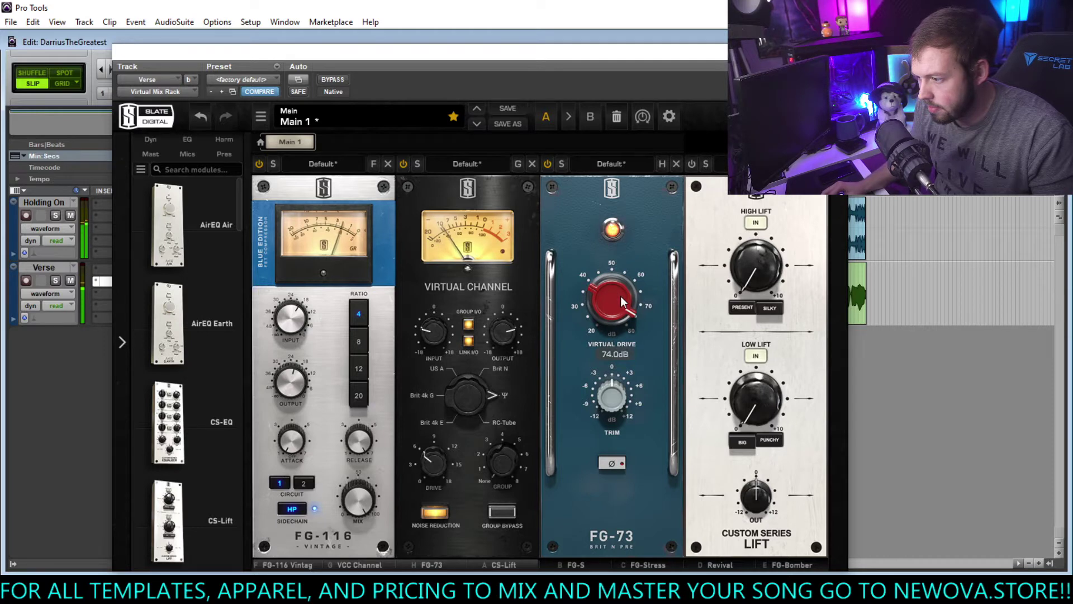
pyautogui.moveTo(620, 296); pyautogui.dragTo(607, 347)
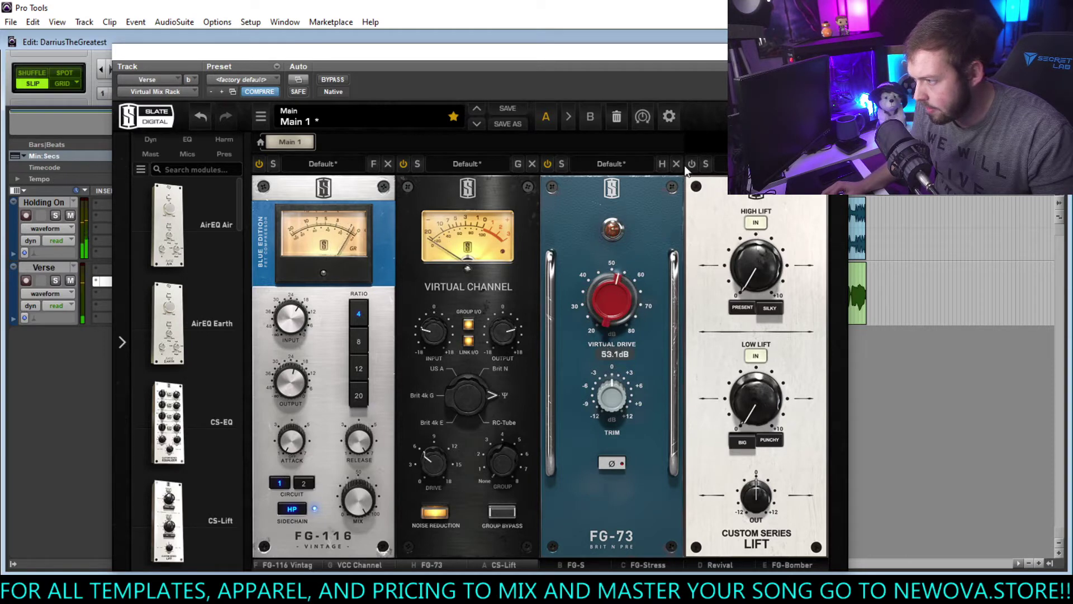
# Step: Enable the Custom Series Lift with High Lift on Present at 3.15 and Low Lift raised to about 3 on Punchy
pyautogui.click(745, 308)
pyautogui.moveTo(761, 271); pyautogui.dragTo(766, 234)
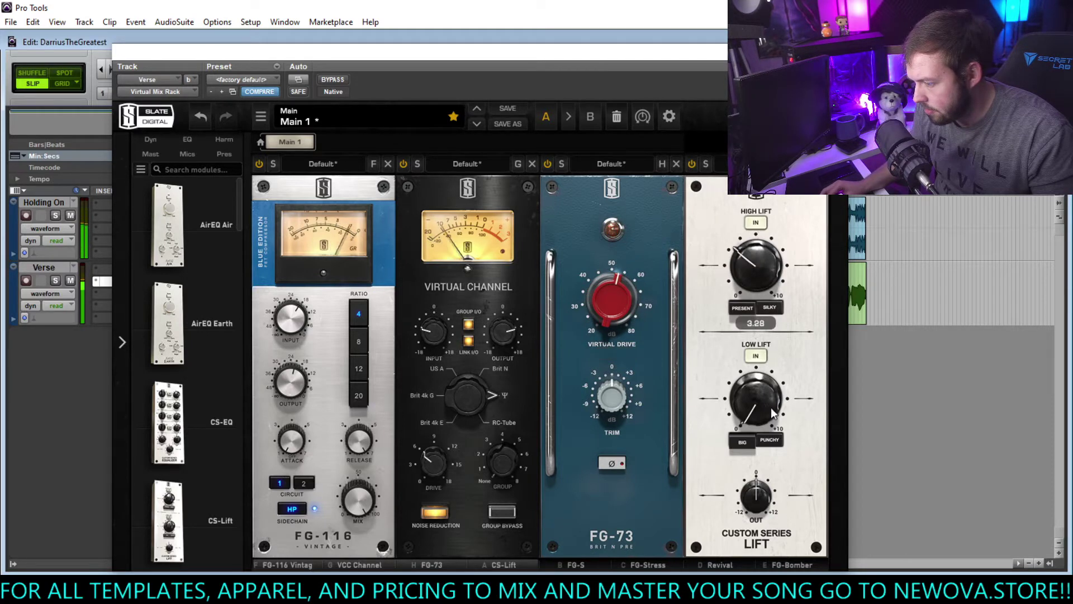
pyautogui.moveTo(747, 425); pyautogui.dragTo(749, 380)
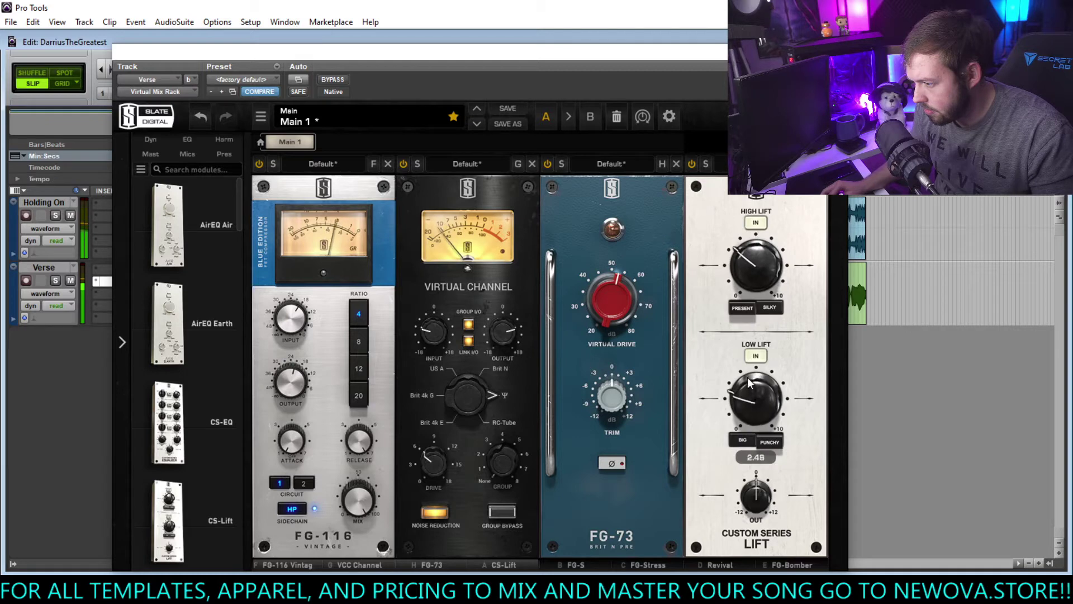
pyautogui.click(642, 563)
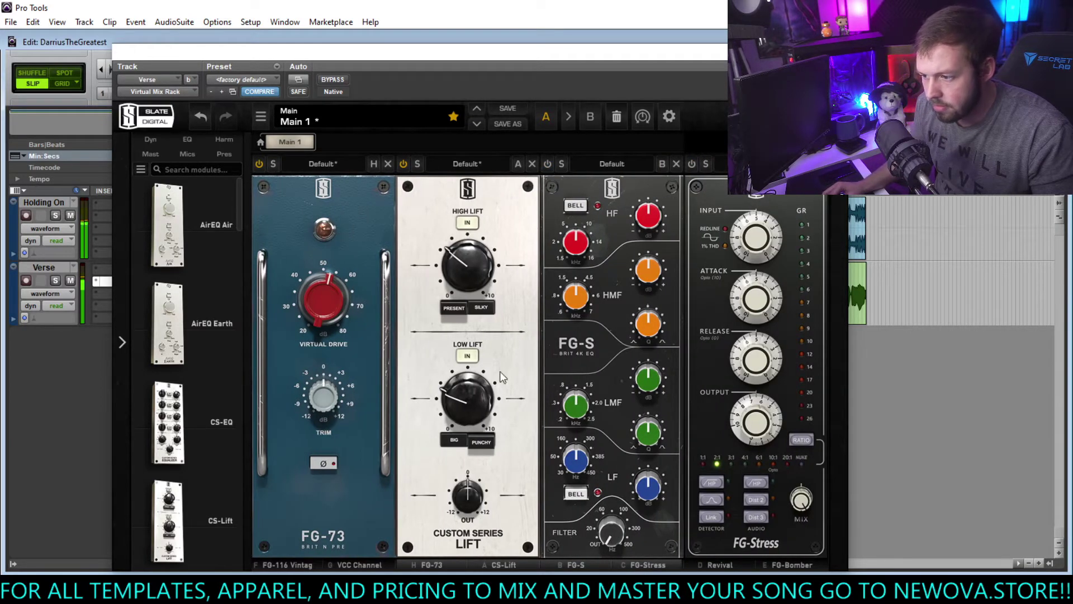
pyautogui.moveTo(467, 412); pyautogui.dragTo(466, 403)
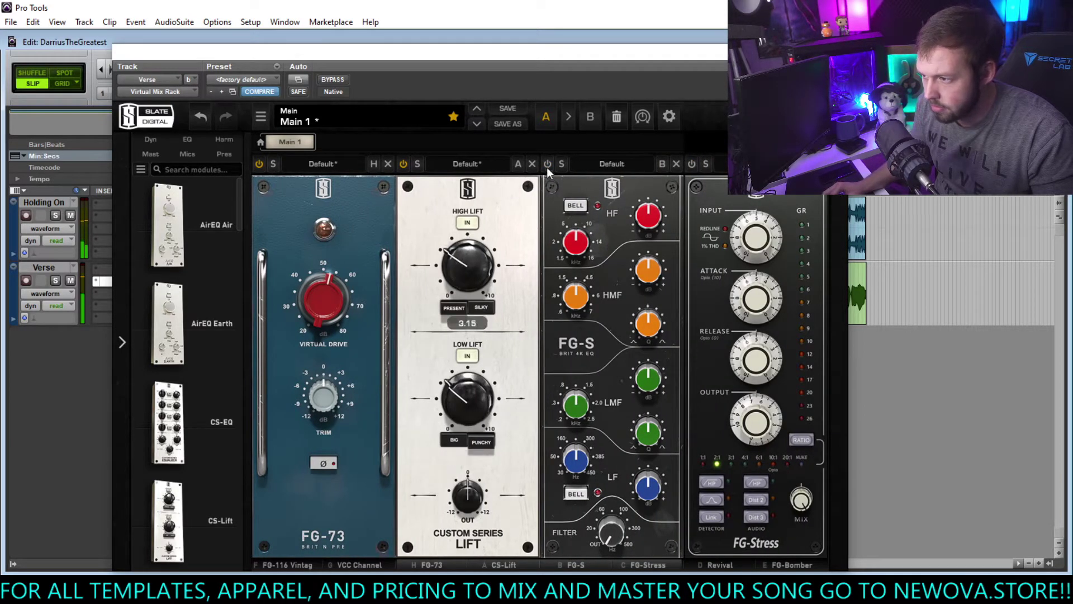
# Step: Enable the FG-S EQ, turn its HF and HMF frequencies up fully, boost HF, set HMF gain to +3.68 dB and adjust the LMF Q
pyautogui.moveTo(576, 242); pyautogui.dragTo(610, 188)
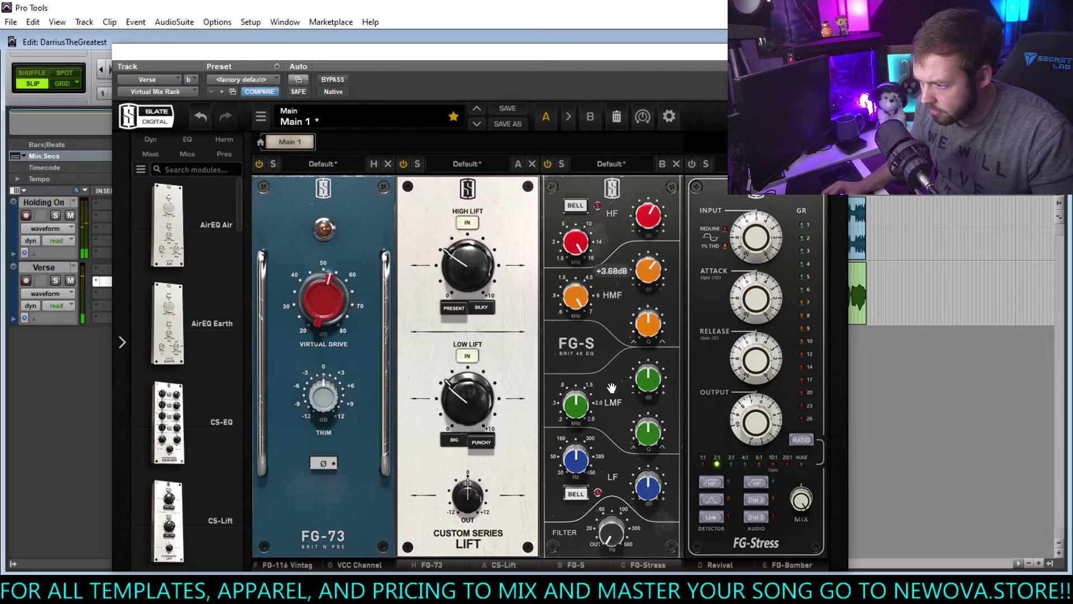
pyautogui.moveTo(580, 403)
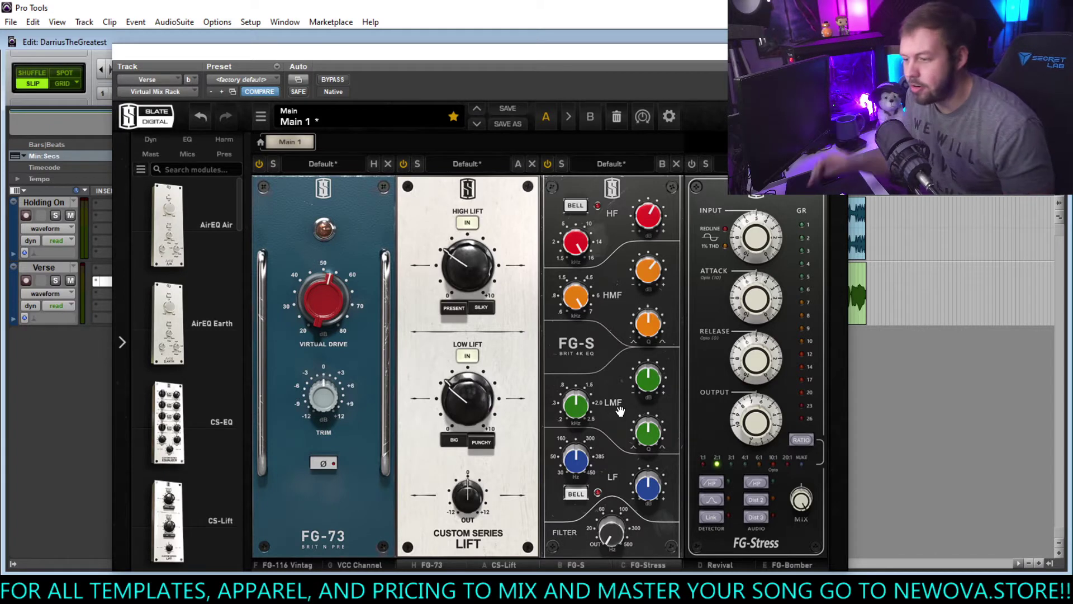
pyautogui.moveTo(655, 429)
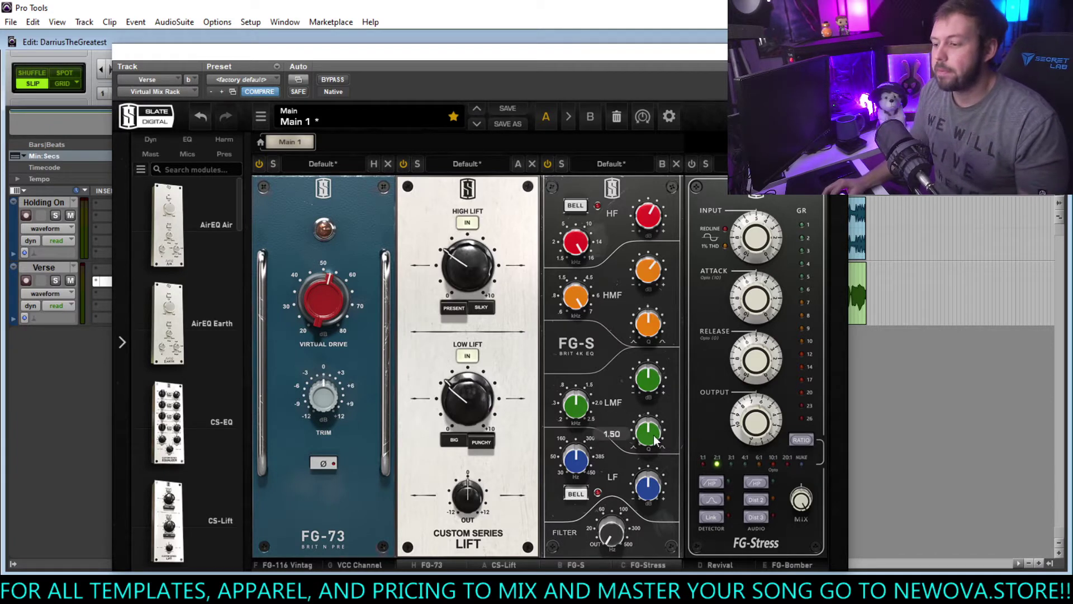
pyautogui.moveTo(655, 436); pyautogui.dragTo(663, 467)
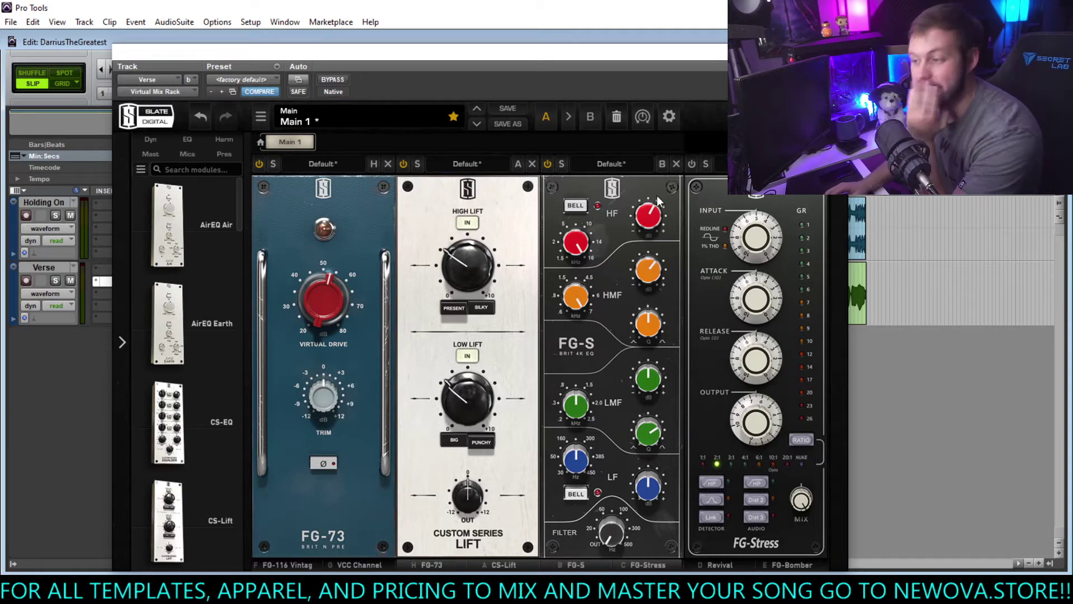
pyautogui.moveTo(658, 199)
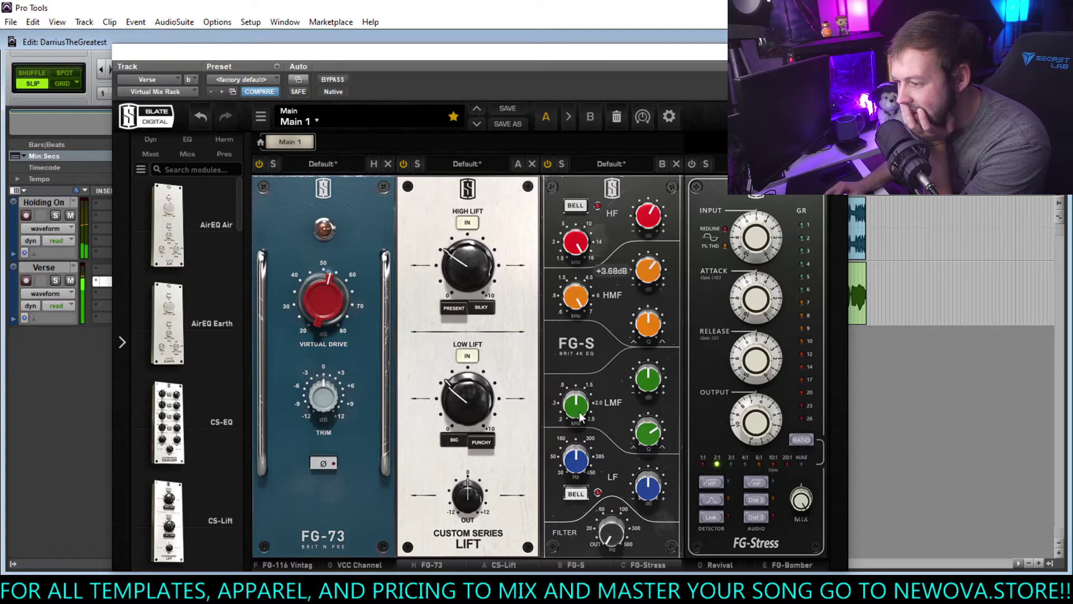
# Step: Sweep the FG-S LMF band to 812 Hz, readjust its gain and Q, and raise the low-cut filter to about 60 Hz
pyautogui.moveTo(578, 409); pyautogui.dragTo(570, 424)
pyautogui.moveTo(650, 381); pyautogui.dragTo(678, 329)
pyautogui.moveTo(650, 432); pyautogui.dragTo(630, 469)
pyautogui.moveTo(580, 408); pyautogui.dragTo(579, 398)
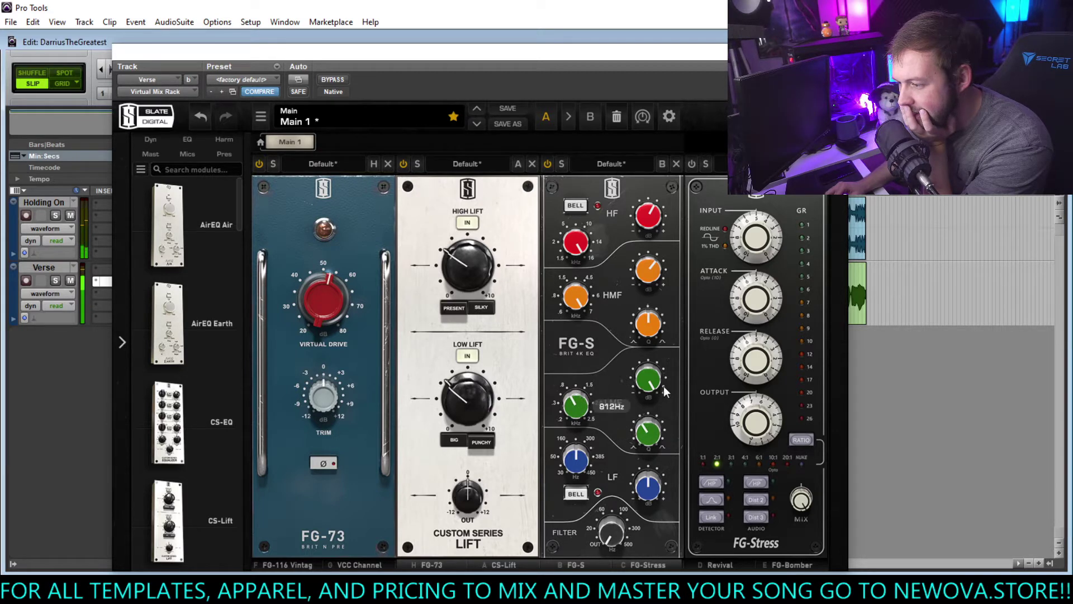
pyautogui.moveTo(652, 379)
pyautogui.mouseDown()
pyautogui.moveTo(620, 420)
pyautogui.moveTo(647, 398)
pyautogui.mouseUp()
pyautogui.moveTo(610, 532); pyautogui.dragTo(609, 485)
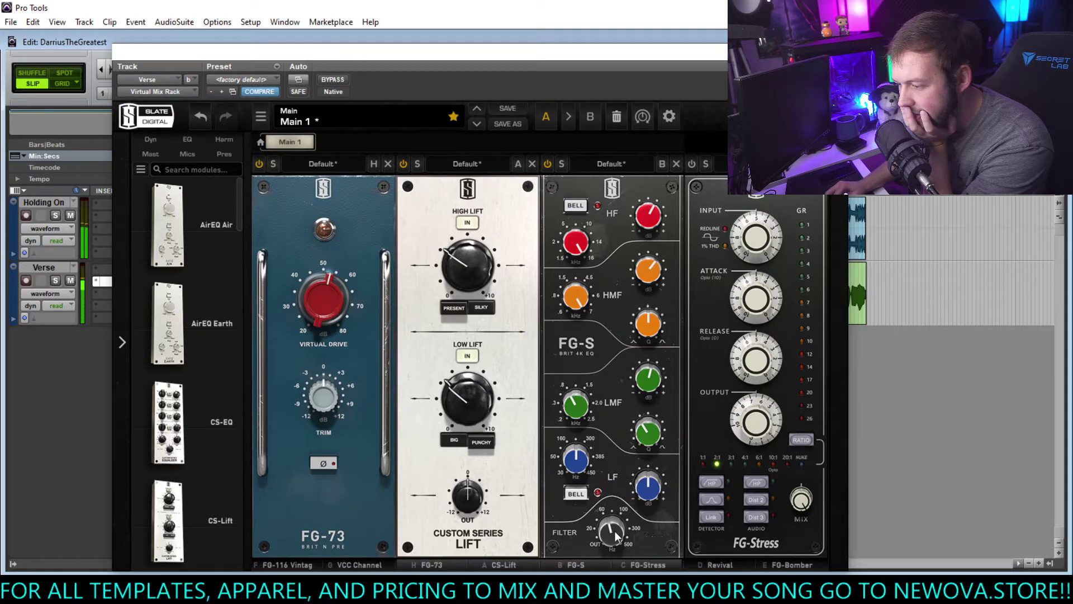
pyautogui.moveTo(613, 529); pyautogui.dragTo(613, 532)
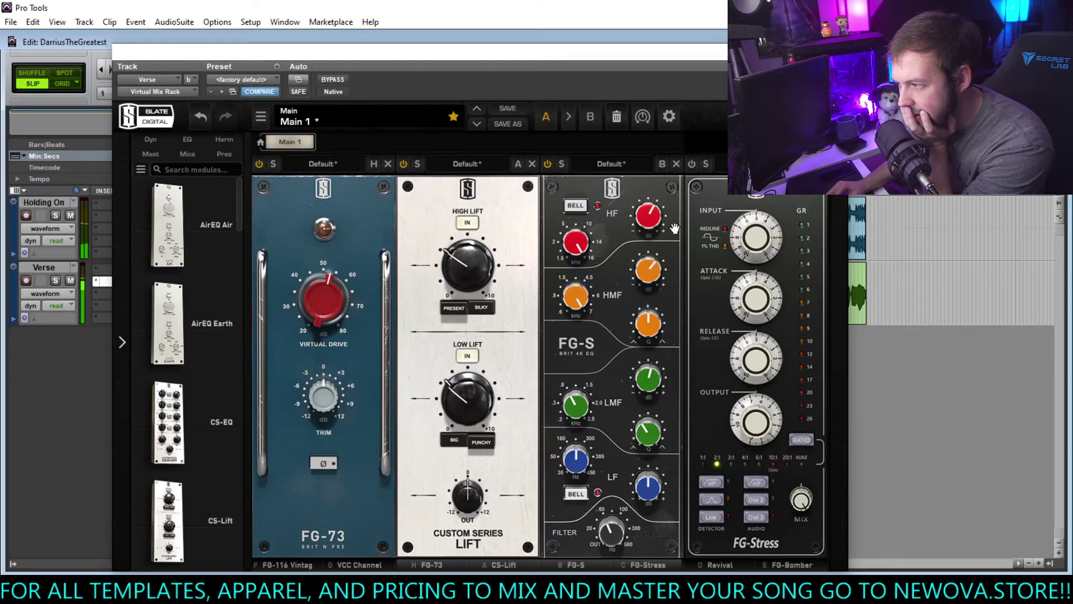
# Step: Enable the FG-Stress compressor with input at 6.50, attack at 0.80, release at 9.80 and output at 5.20
pyautogui.click(692, 164)
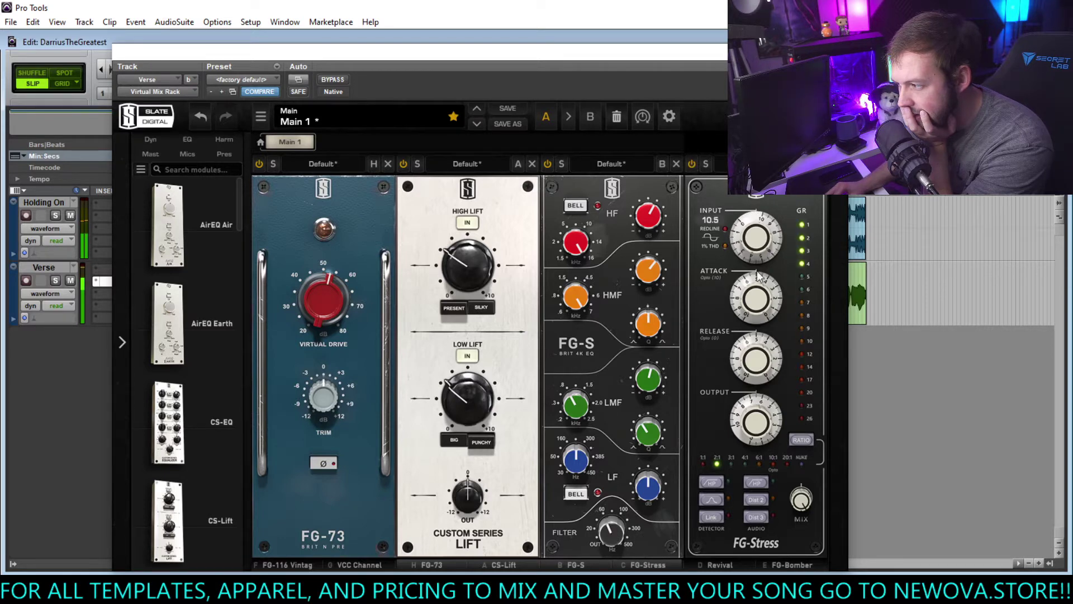
pyautogui.moveTo(753, 341); pyautogui.dragTo(750, 361)
pyautogui.moveTo(755, 230); pyautogui.dragTo(755, 271)
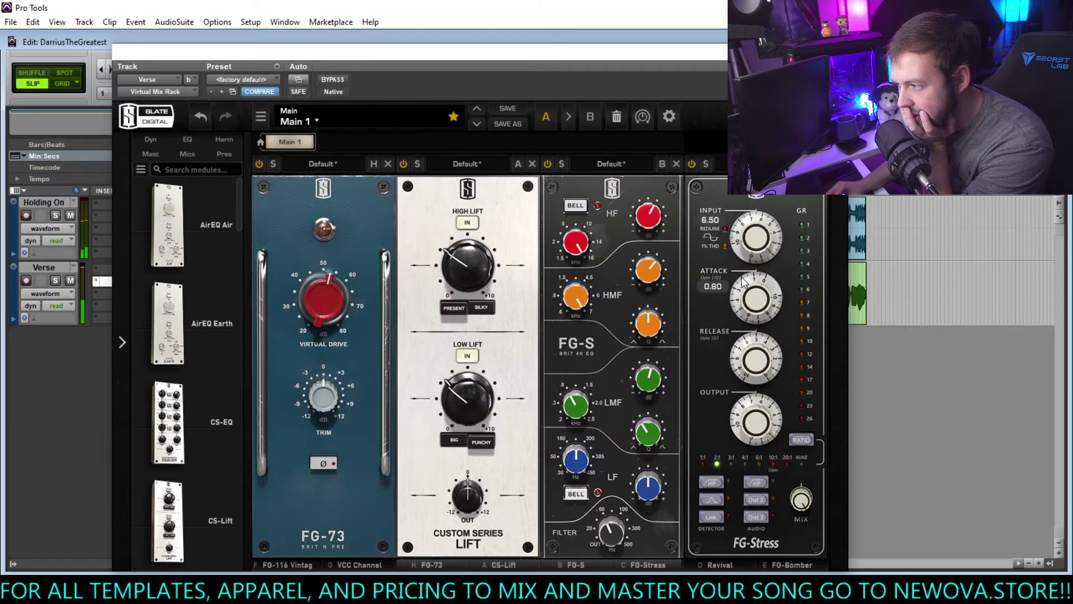
pyautogui.moveTo(756, 362); pyautogui.dragTo(767, 302)
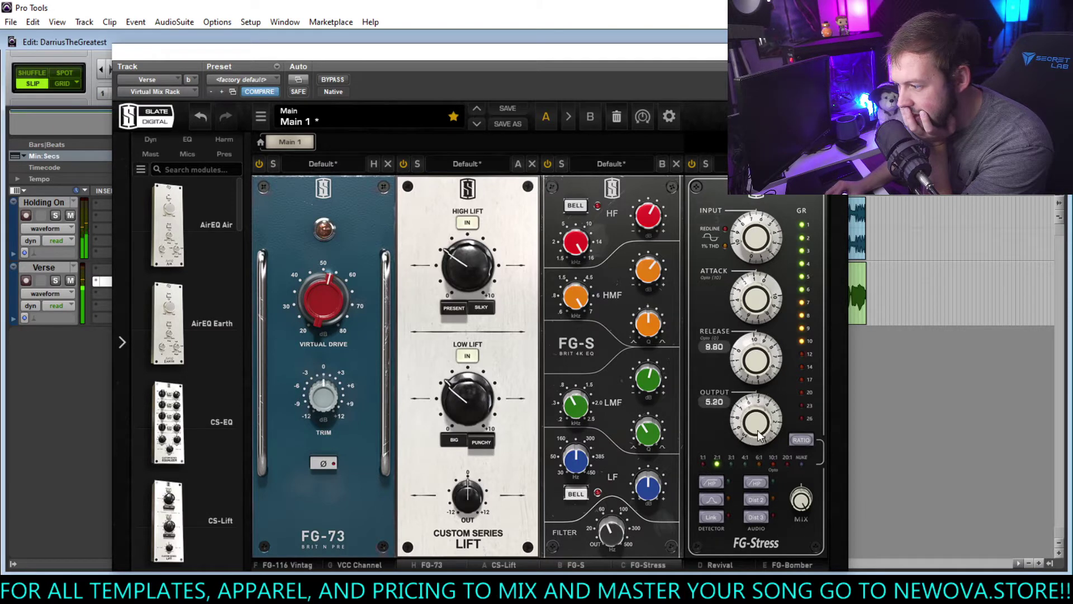
# Step: Lower the FG-Stress input to 3.20 and rebalance its output level by ear
pyautogui.moveTo(769, 240)
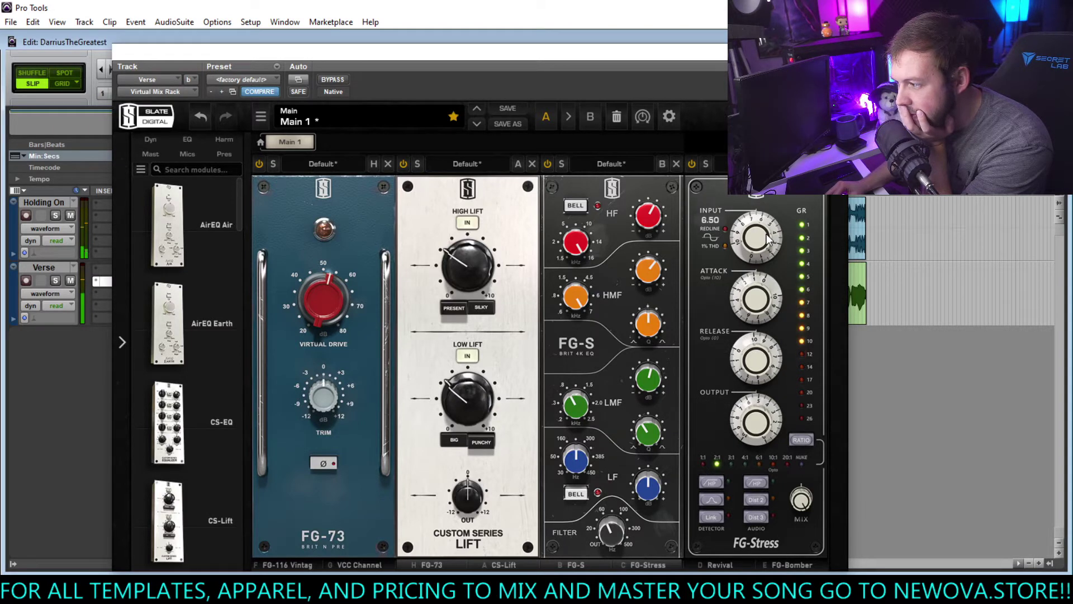
pyautogui.moveTo(752, 427)
pyautogui.mouseDown()
pyautogui.moveTo(752, 415)
pyautogui.moveTo(752, 431)
pyautogui.moveTo(760, 421)
pyautogui.mouseUp()
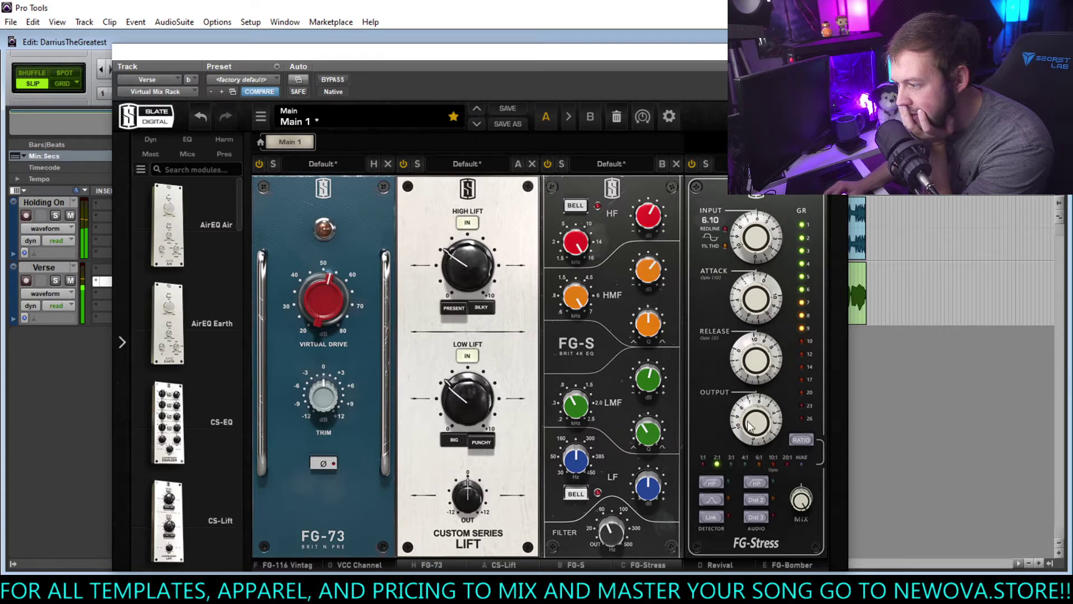
pyautogui.moveTo(749, 422)
pyautogui.mouseDown()
pyautogui.moveTo(743, 435)
pyautogui.moveTo(753, 421)
pyautogui.mouseUp()
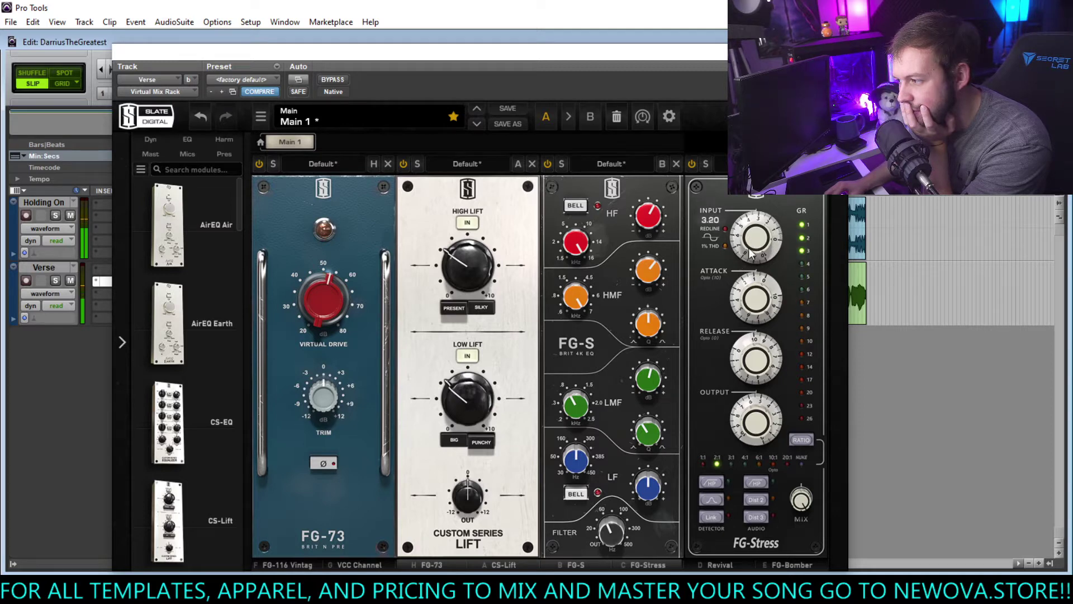
pyautogui.moveTo(755, 413); pyautogui.dragTo(755, 400)
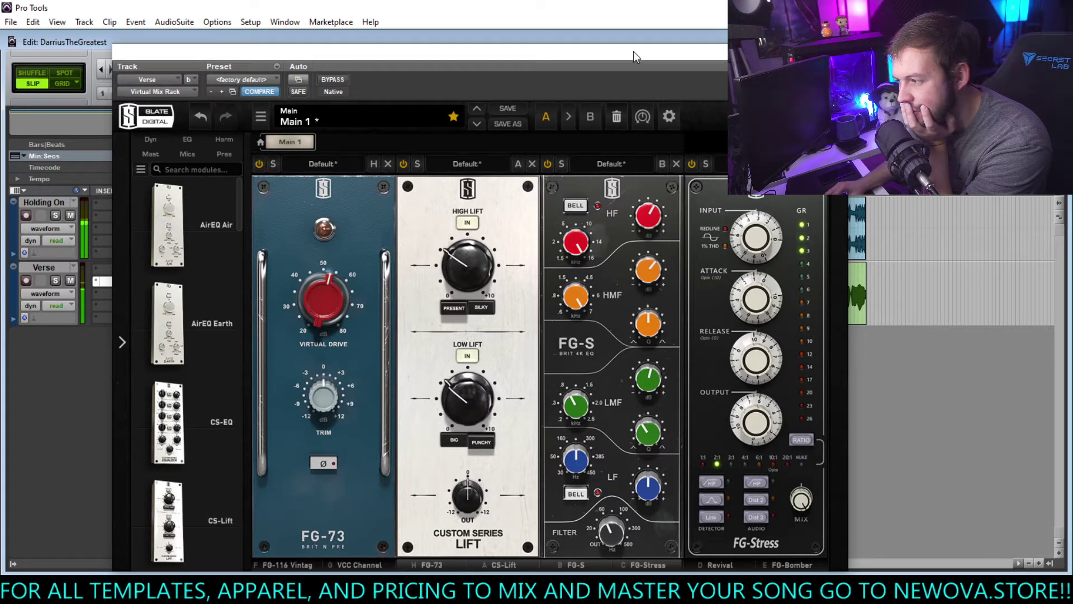
# Step: Solo and unsolo the Verse track, and mute and unmute it, to judge the compressed vocal alone and against the beat
pyautogui.click(56, 281)
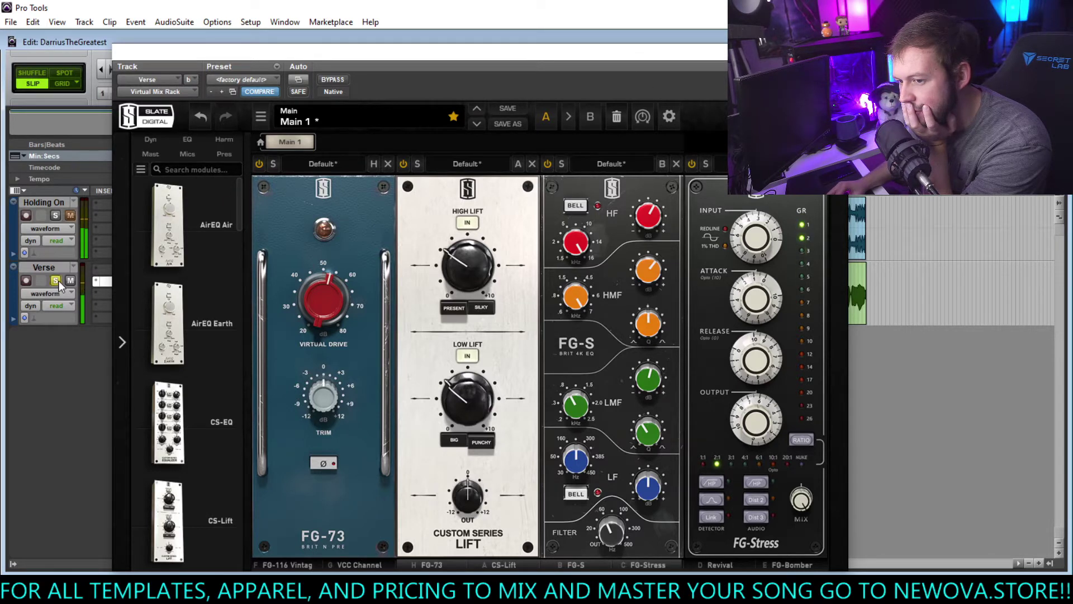
pyautogui.click(57, 281)
pyautogui.click(70, 281)
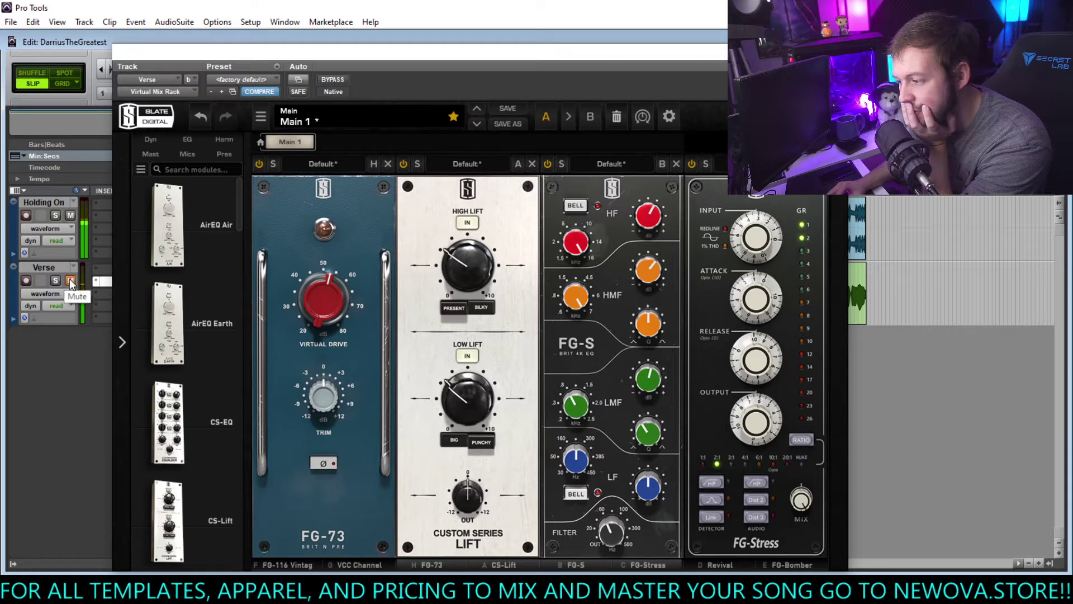
pyautogui.click(70, 280)
# Step: Raise the FG-Stress input for heavier compression of the Verse vocal and readjust the output level to suit
pyautogui.moveTo(769, 236)
pyautogui.mouseDown()
pyautogui.moveTo(772, 217)
pyautogui.moveTo(761, 228)
pyautogui.moveTo(758, 215)
pyautogui.moveTo(754, 235)
pyautogui.mouseUp()
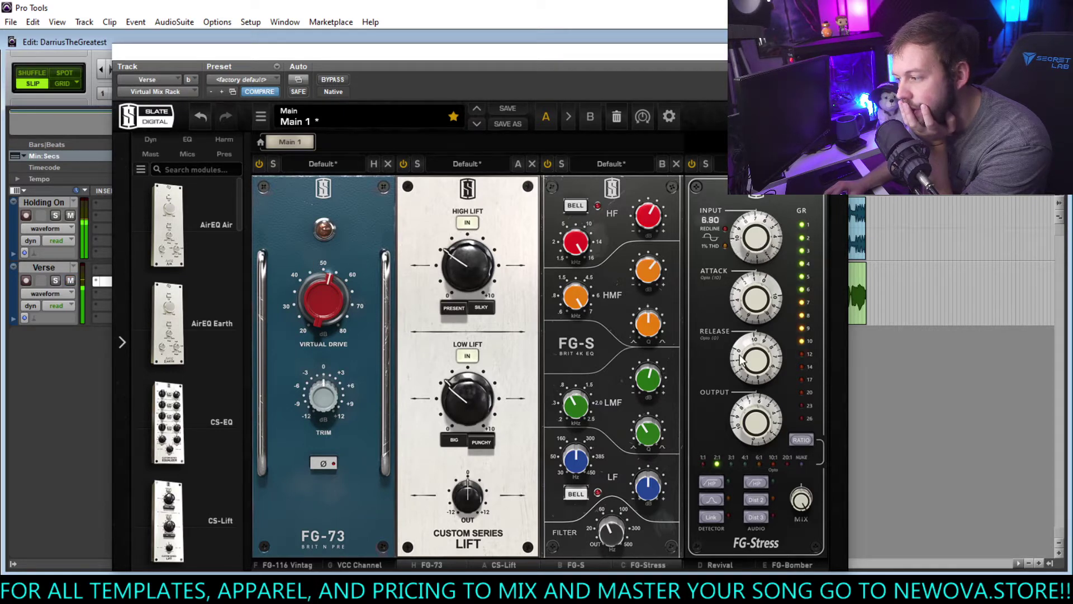
pyautogui.moveTo(737, 413); pyautogui.dragTo(739, 428)
pyautogui.moveTo(761, 228); pyautogui.dragTo(759, 254)
pyautogui.moveTo(760, 439); pyautogui.dragTo(757, 428)
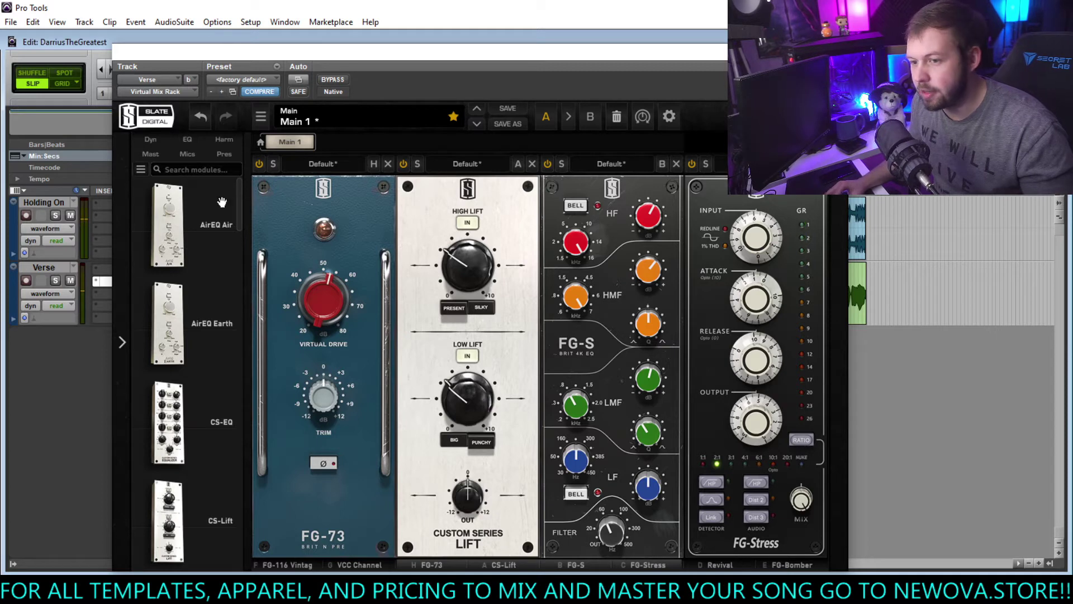
# Step: Toggle the Verse mute during playback to compare the beat with and without the processed vocal
pyautogui.click(70, 281)
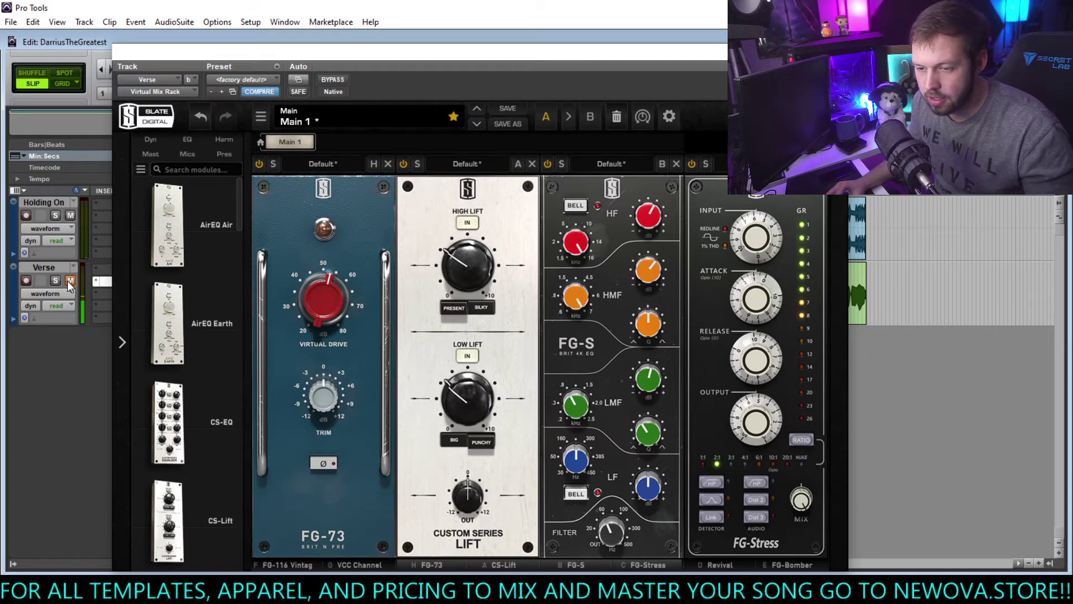
pyautogui.click(70, 280)
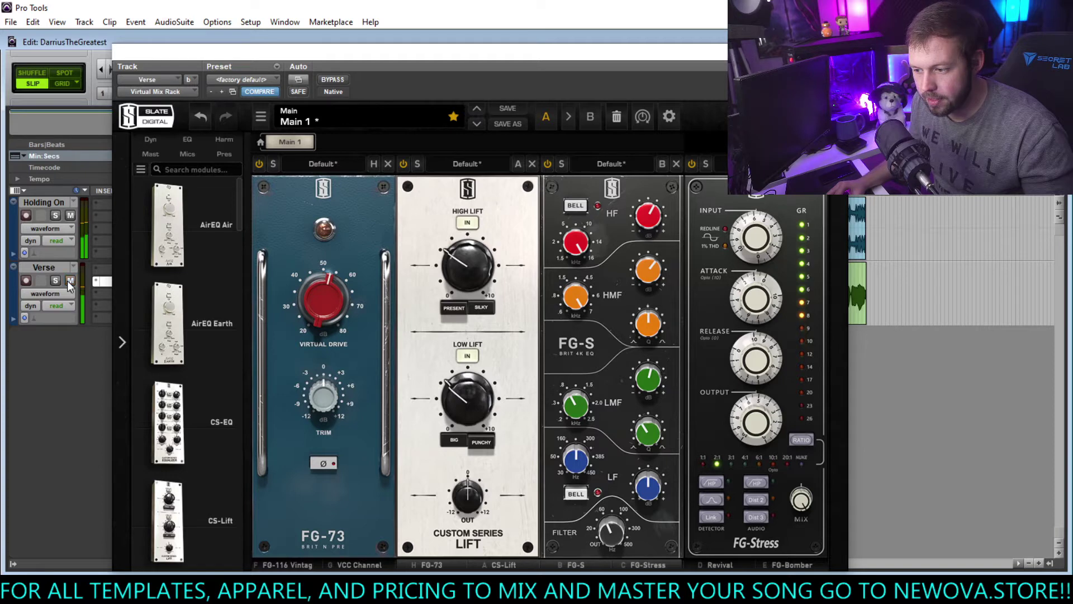
pyautogui.click(68, 281)
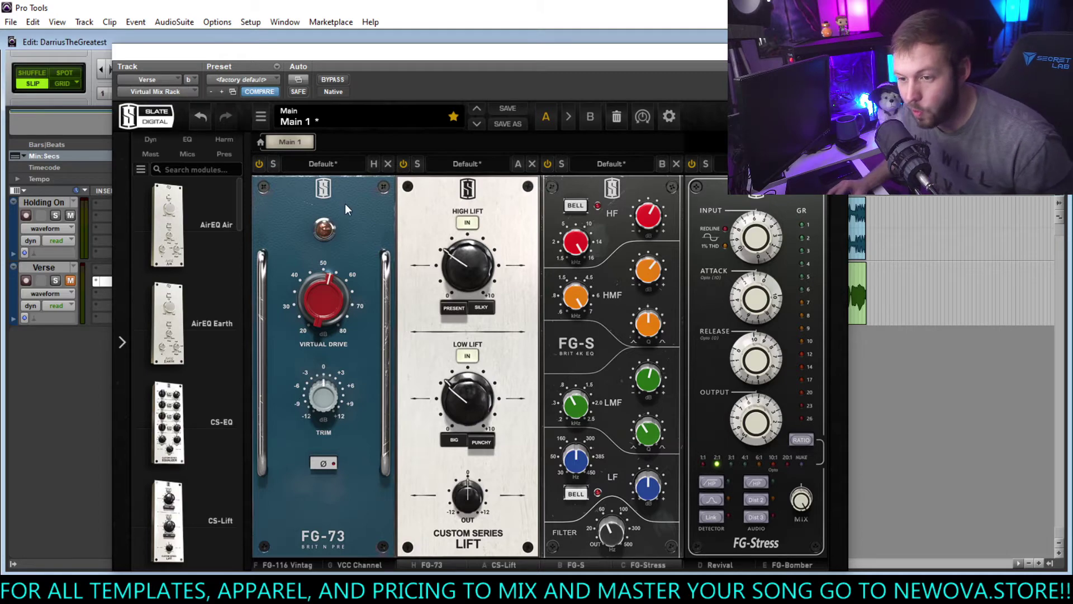
pyautogui.click(70, 280)
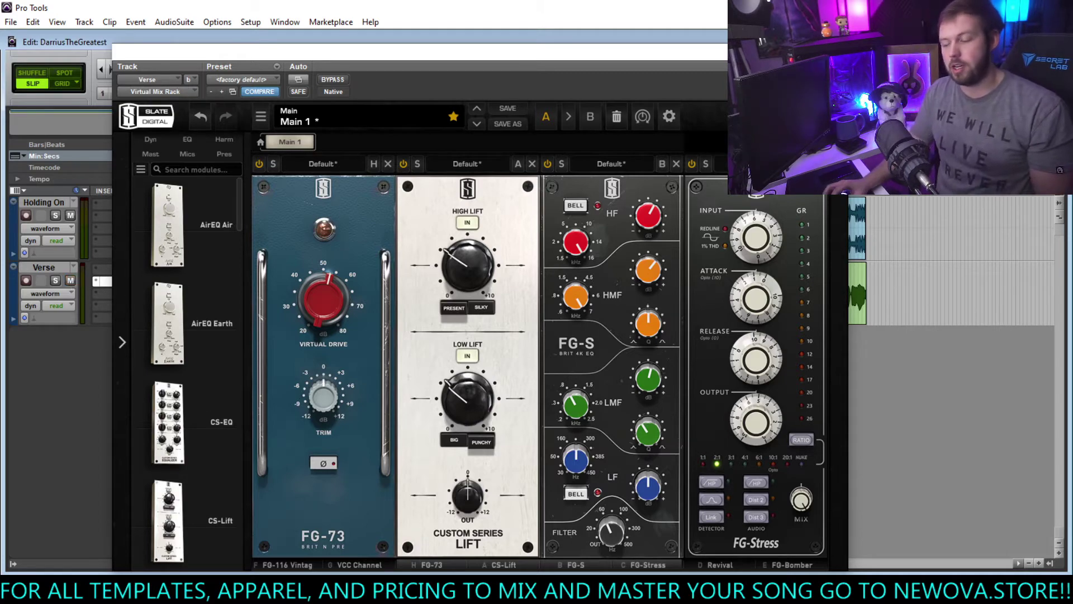
# Step: Enable the Revival module and, with the song playing, set Shimmer to 8.70 and raise Thickness to about 8
pyautogui.moveTo(751, 58); pyautogui.dragTo(877, 381)
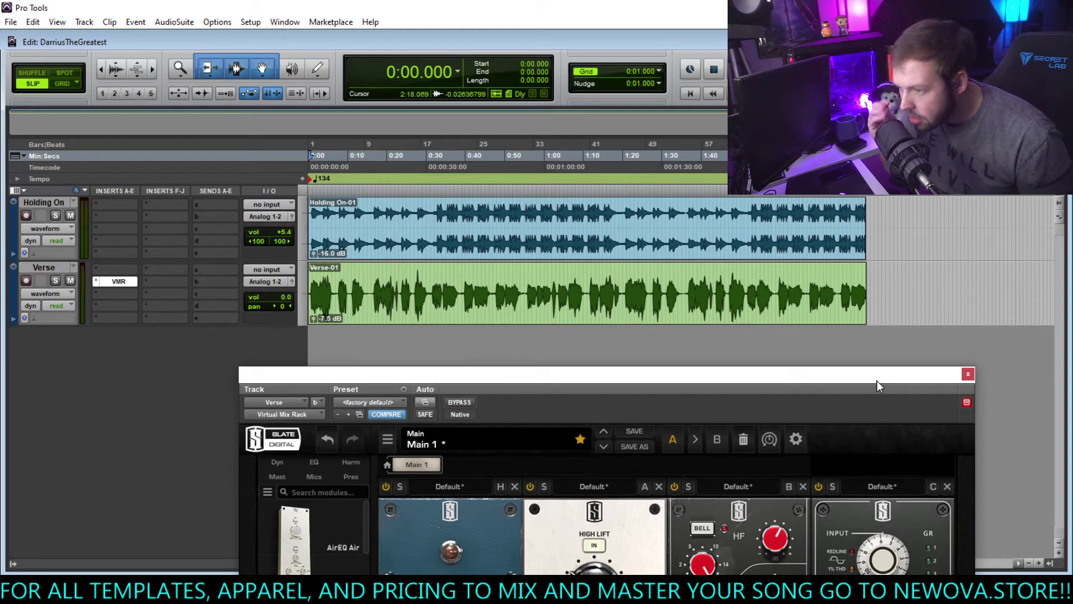
pyautogui.moveTo(877, 381); pyautogui.dragTo(854, 345)
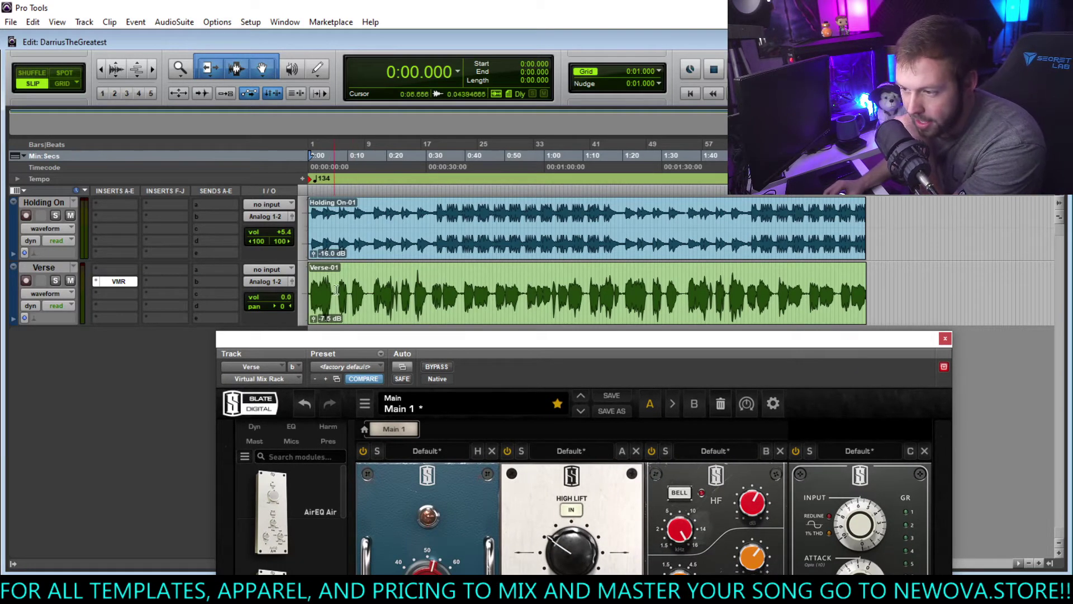
pyautogui.moveTo(414, 341); pyautogui.dragTo(301, 37)
pyautogui.click(780, 545)
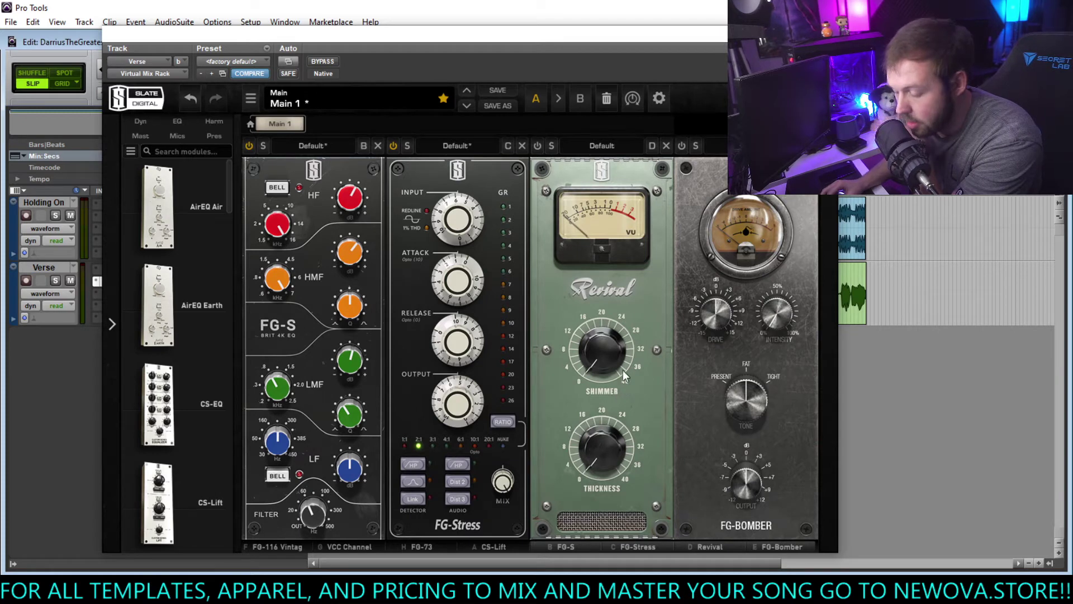
pyautogui.moveTo(624, 366)
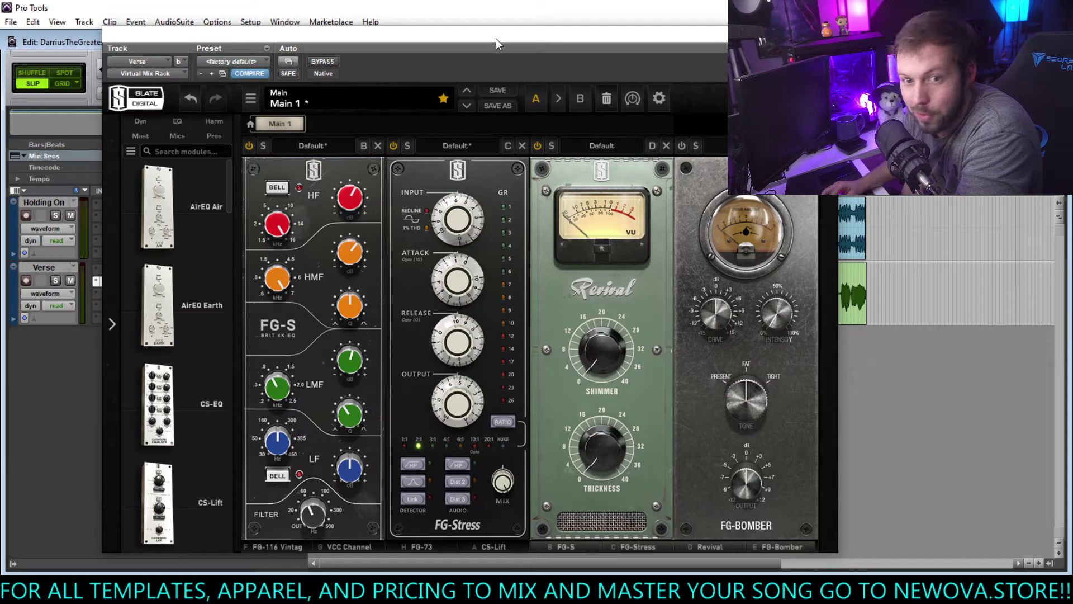
pyautogui.press('space')
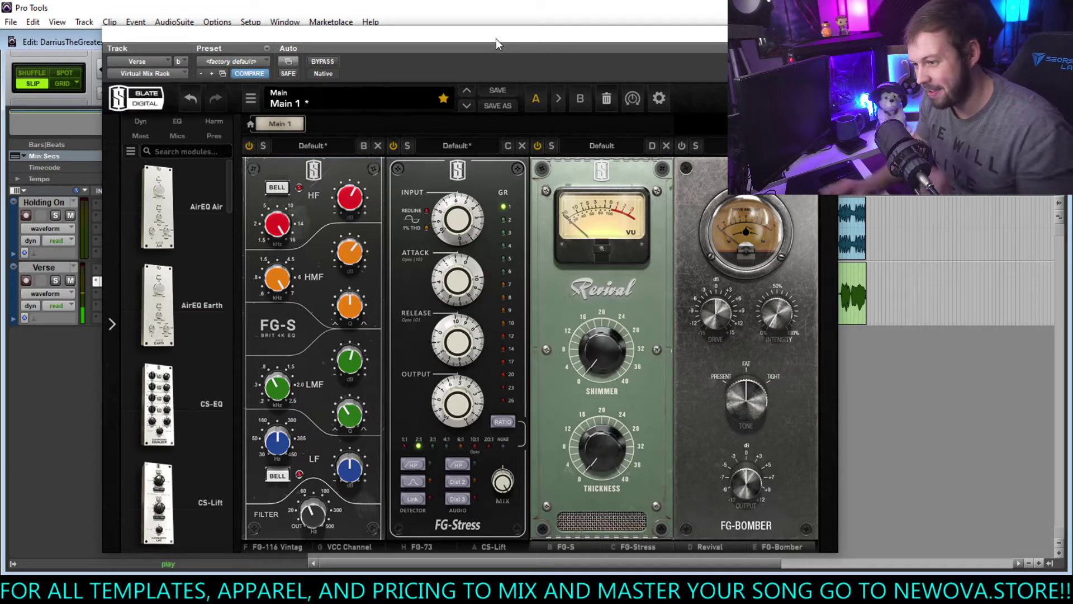
pyautogui.moveTo(594, 360); pyautogui.dragTo(596, 324)
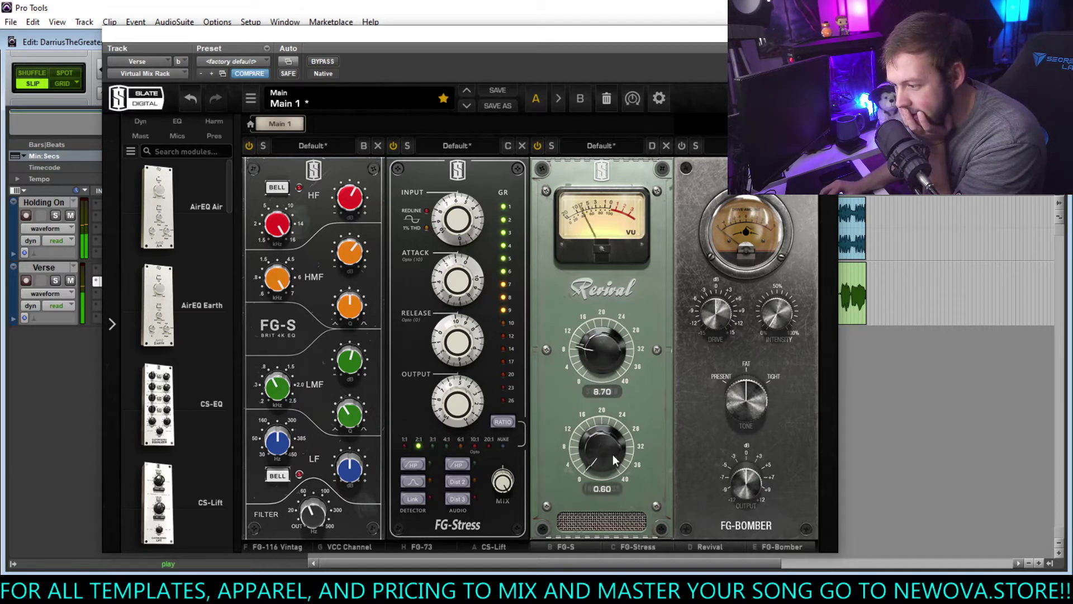
pyautogui.moveTo(608, 455); pyautogui.dragTo(596, 437)
# Step: Enable the FG-Bomber with Drive at -5.12 dB, Tone on Present and Intensity around 33%, and close the Virtual Mix Rack
pyautogui.click(682, 146)
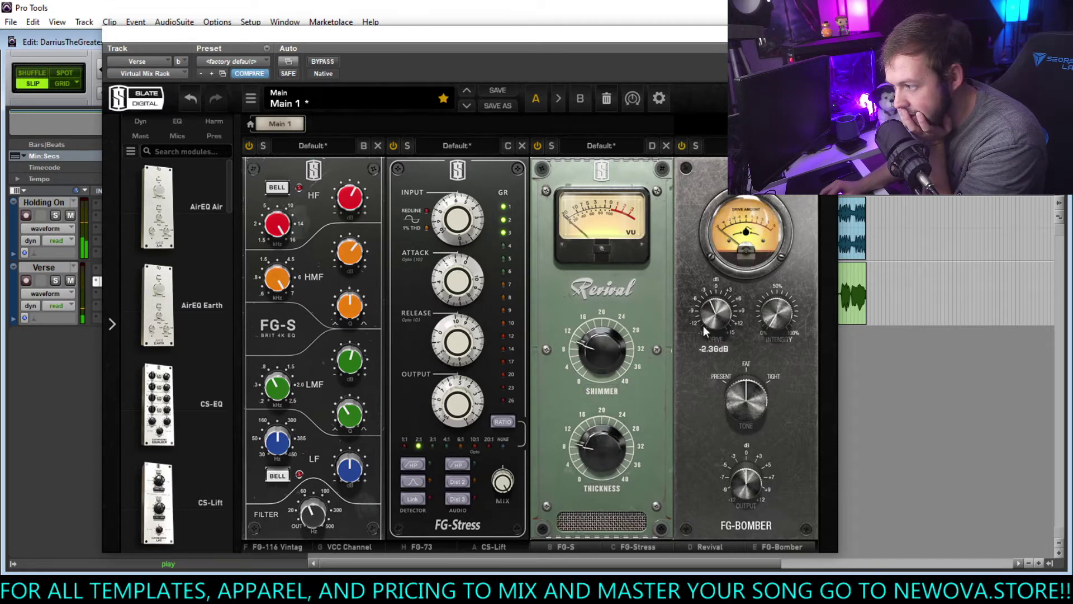
pyautogui.moveTo(773, 322); pyautogui.dragTo(777, 276)
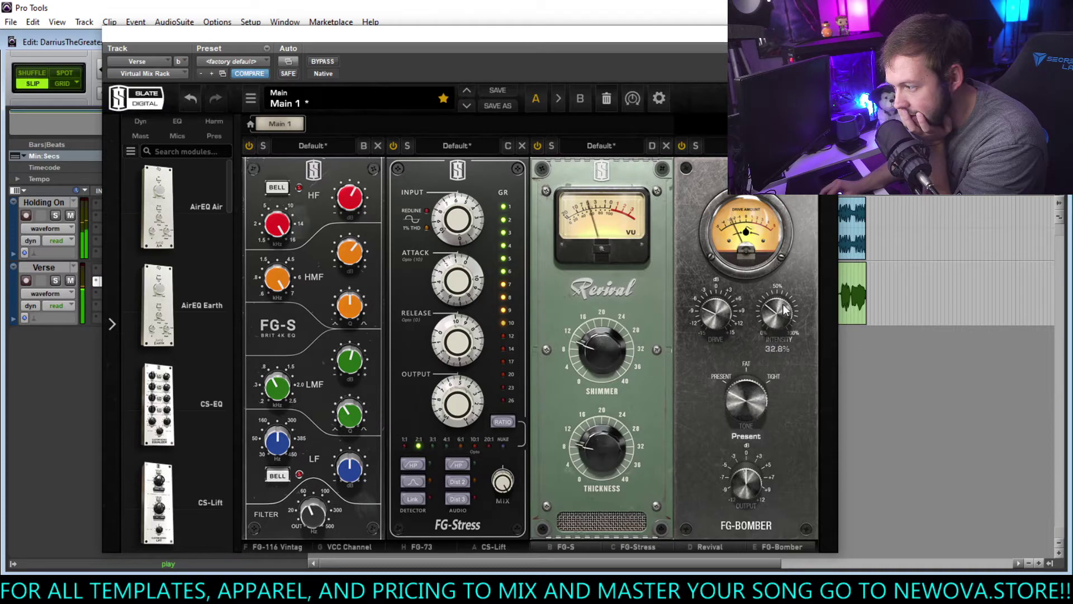
pyautogui.moveTo(776, 313); pyautogui.dragTo(776, 310)
pyautogui.moveTo(710, 311); pyautogui.dragTo(710, 301)
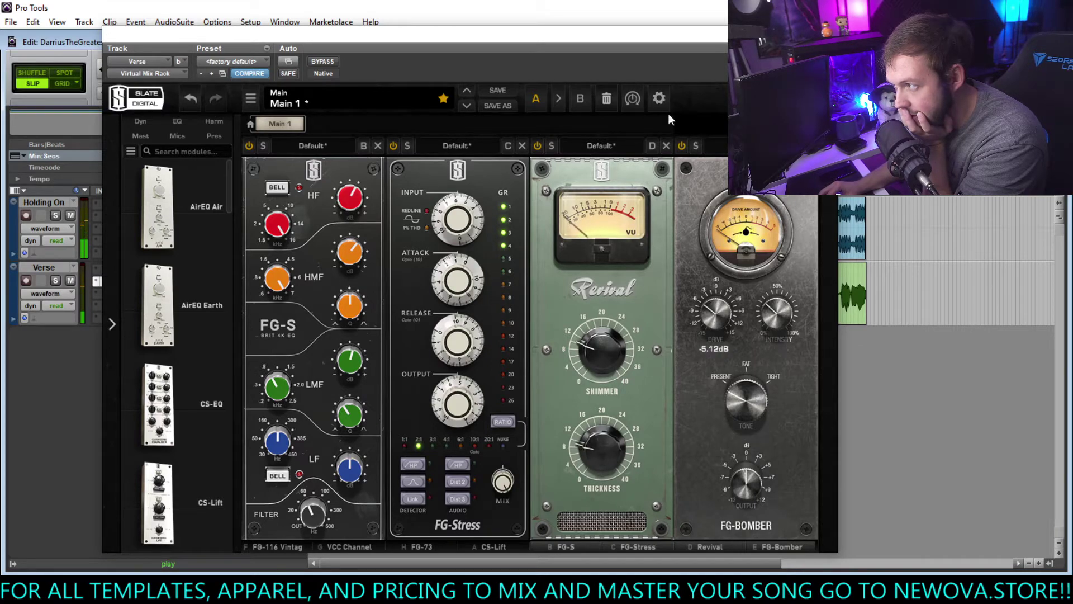
pyautogui.click(826, 33)
# Step: Insert the mono Eiosis E2Deesser plug-in on the Verse track's insert c
pyautogui.click(119, 291)
pyautogui.moveTo(141, 312)
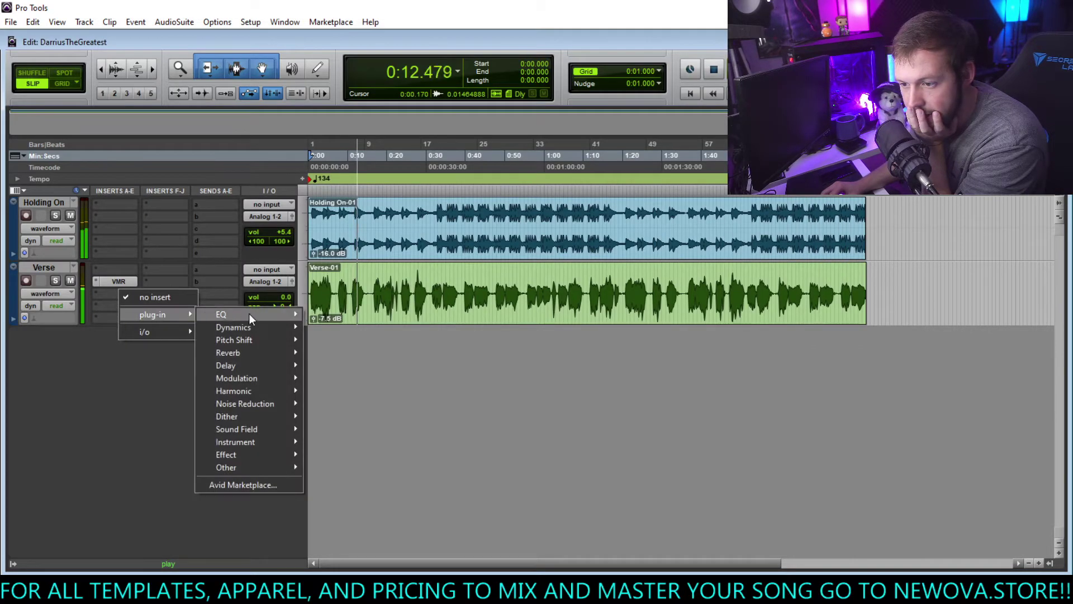
pyautogui.moveTo(243, 327)
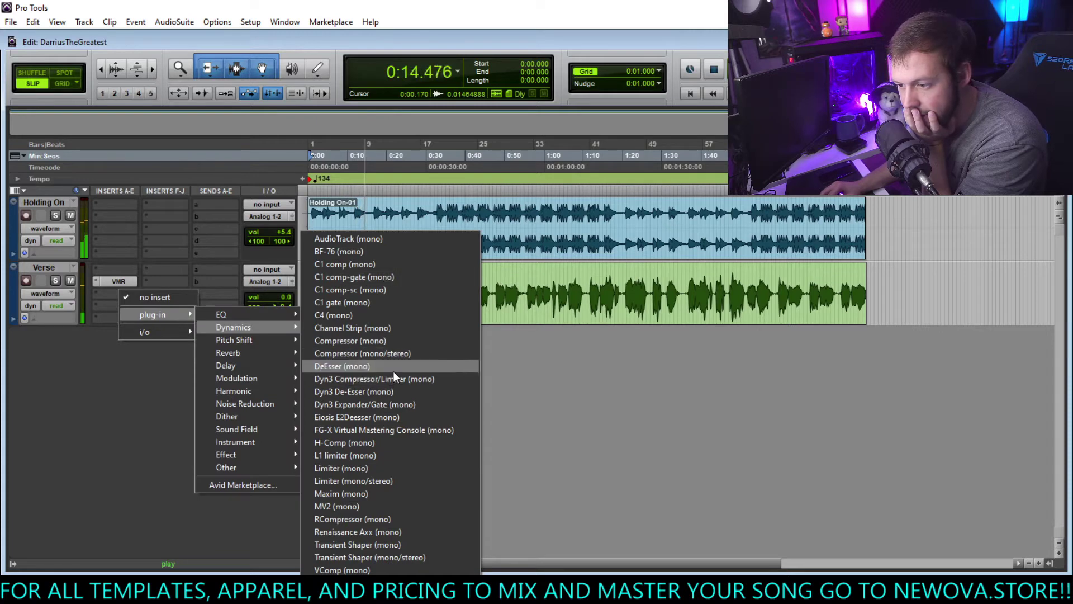
pyautogui.click(388, 416)
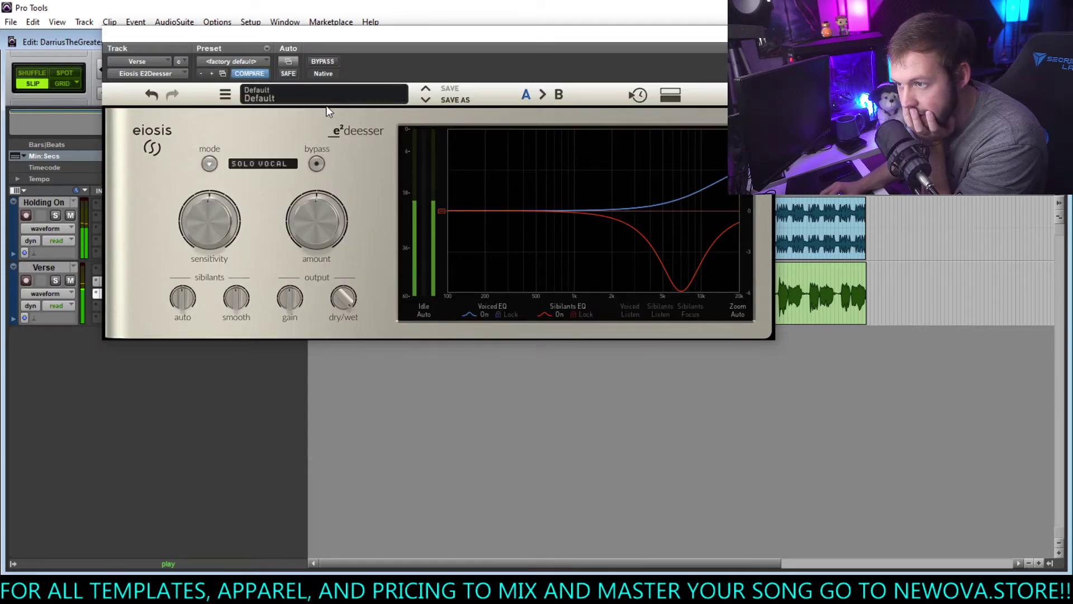
# Step: Load the Classic HiCut Split Band preset in the E2Deesser, lower both sensitivity and amount, and close the plug-in
pyautogui.click(314, 97)
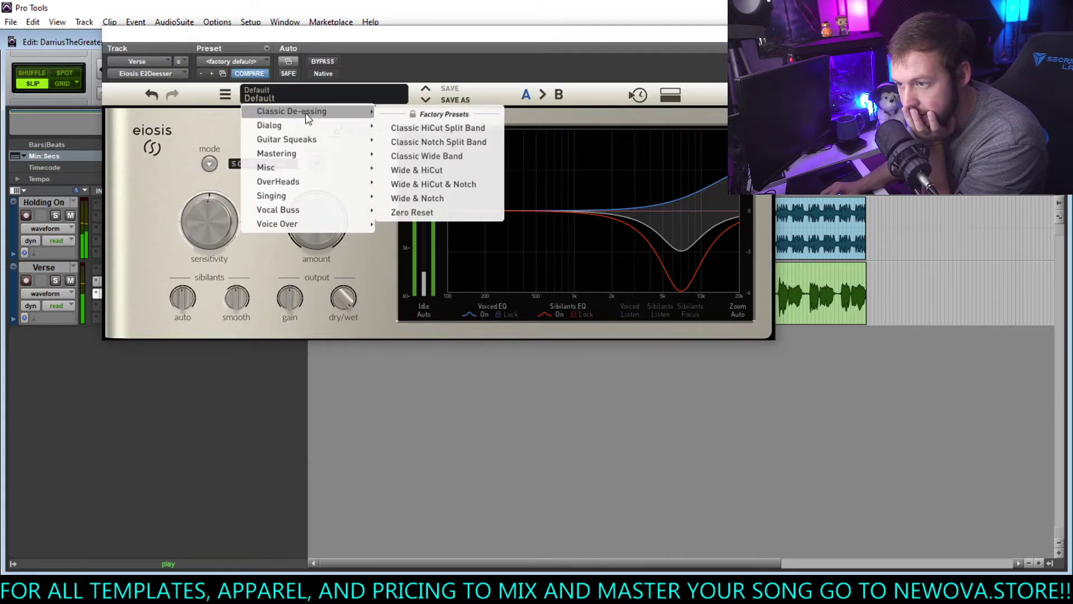
pyautogui.click(435, 128)
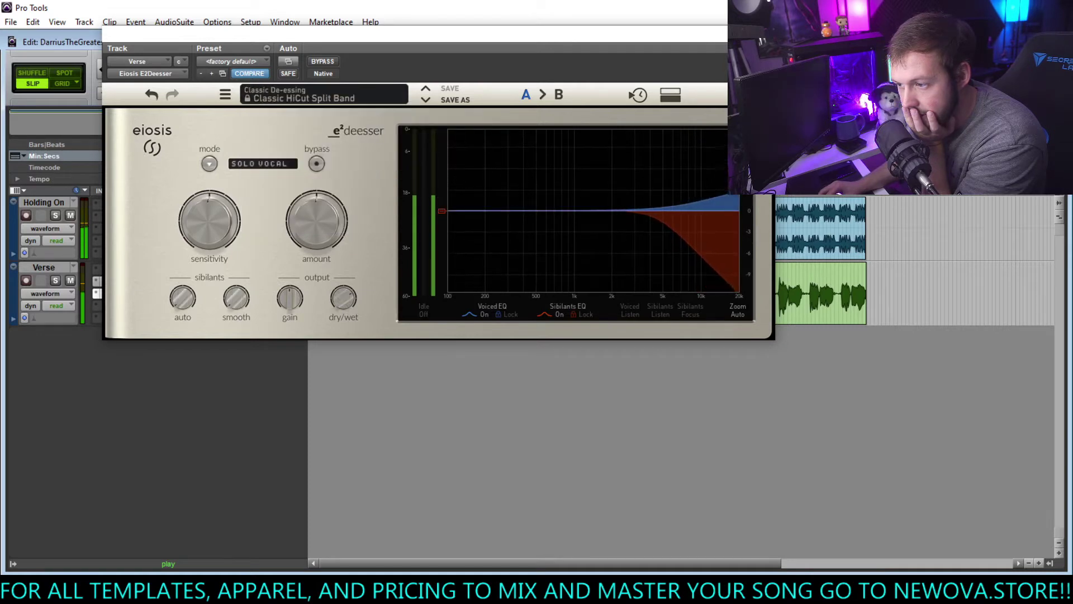
pyautogui.moveTo(298, 210); pyautogui.dragTo(291, 229)
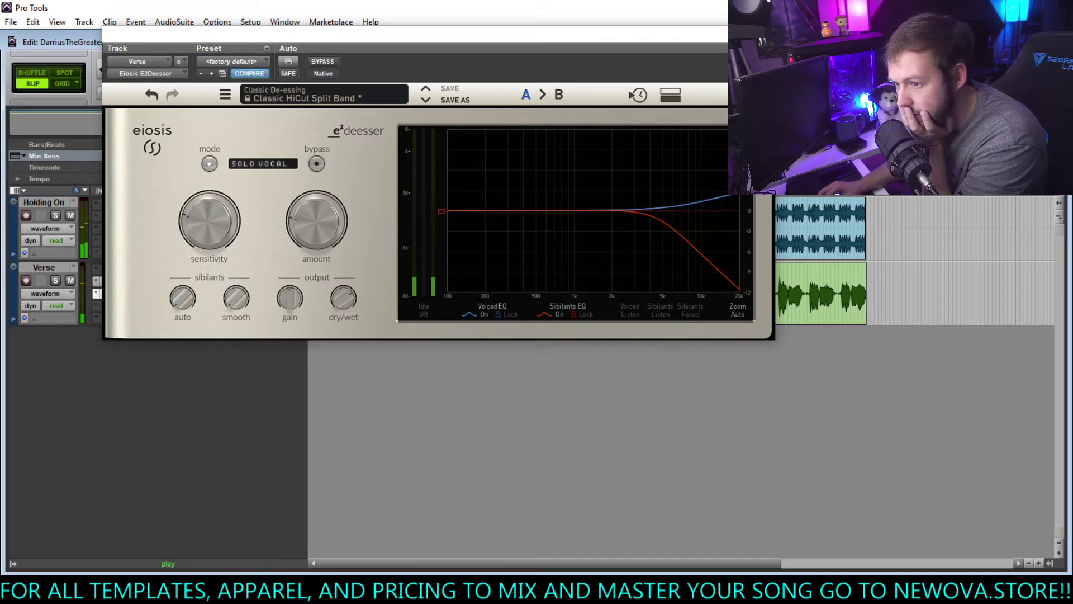
pyautogui.click(763, 33)
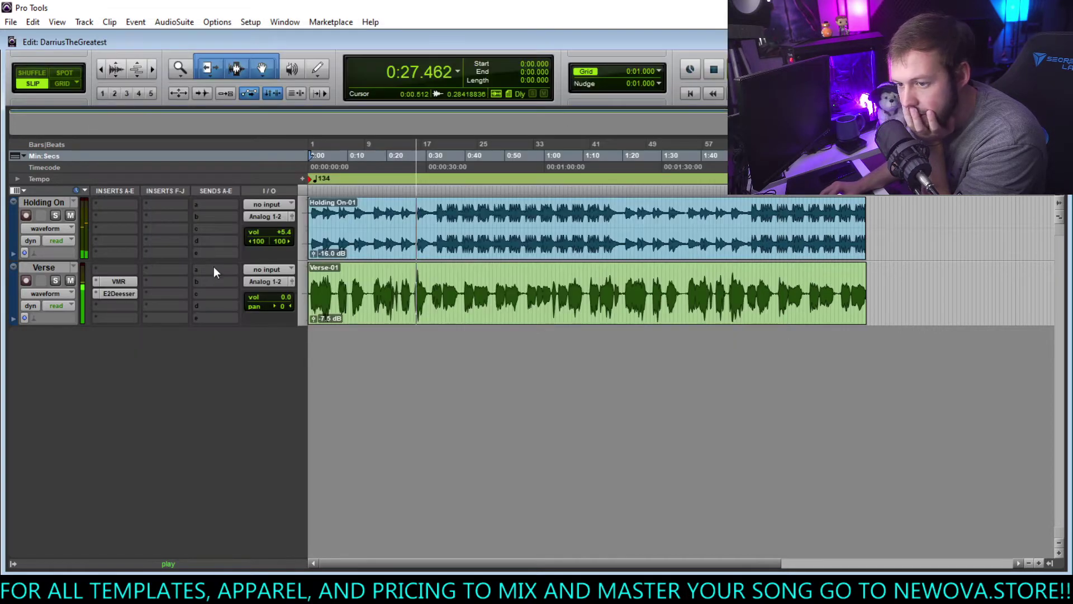
# Step: Insert the mono Dyn3 Expander/Gate on the Verse track's insert g, lower its threshold to about -35 dB, and close it
pyautogui.click(163, 278)
pyautogui.moveTo(191, 303)
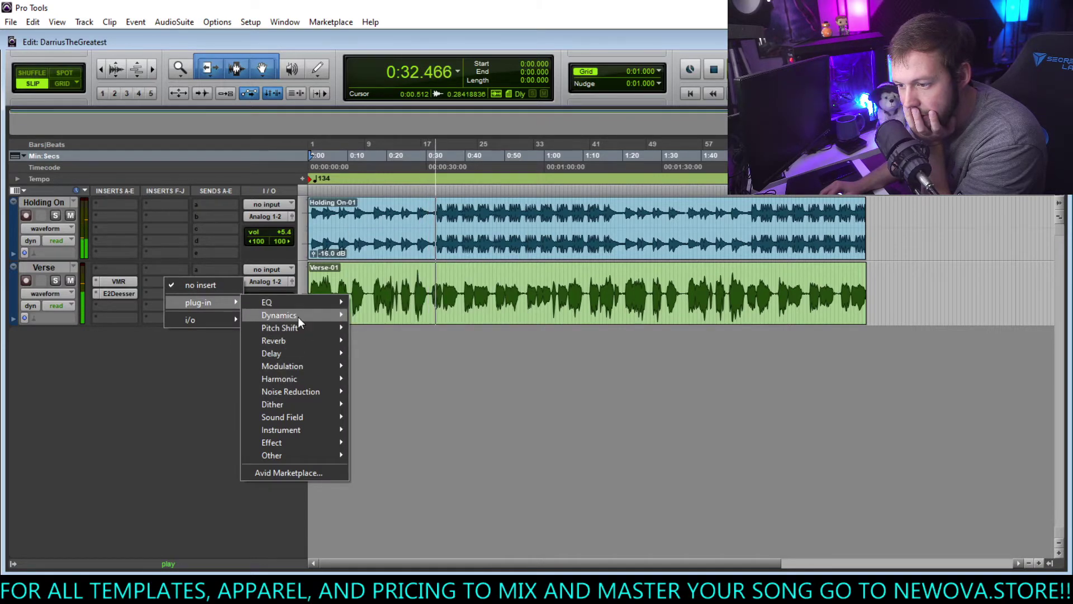
pyautogui.moveTo(297, 317)
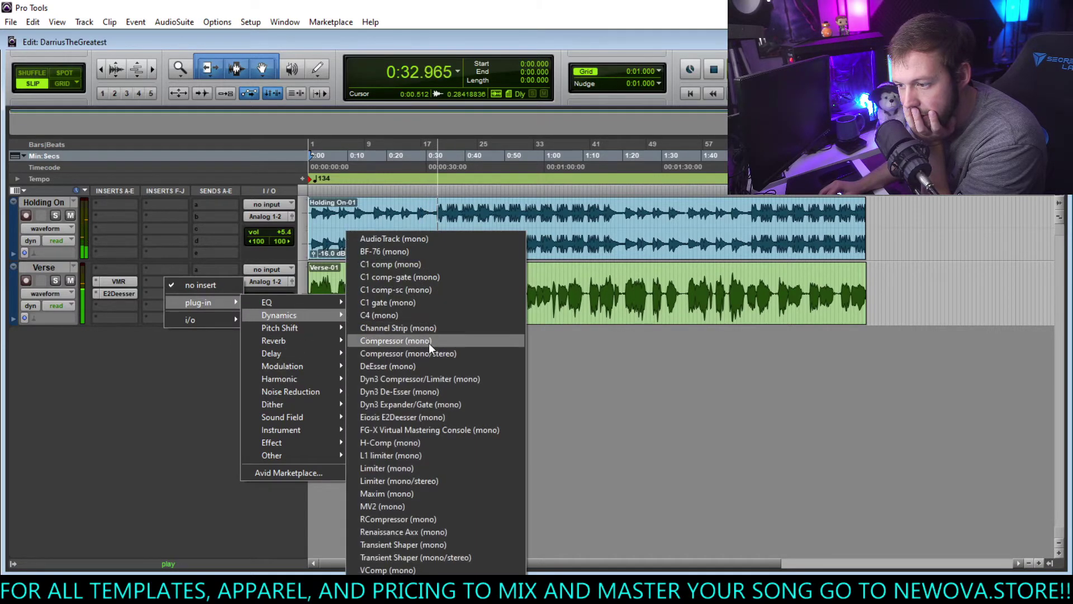
pyautogui.click(446, 404)
pyautogui.moveTo(435, 263); pyautogui.dragTo(412, 274)
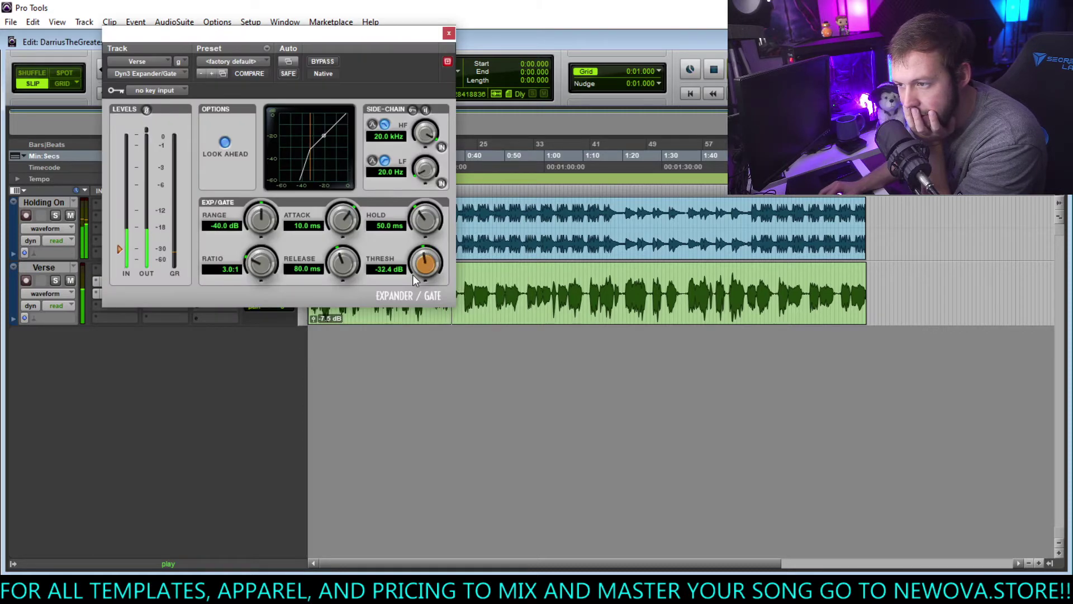
pyautogui.click(449, 33)
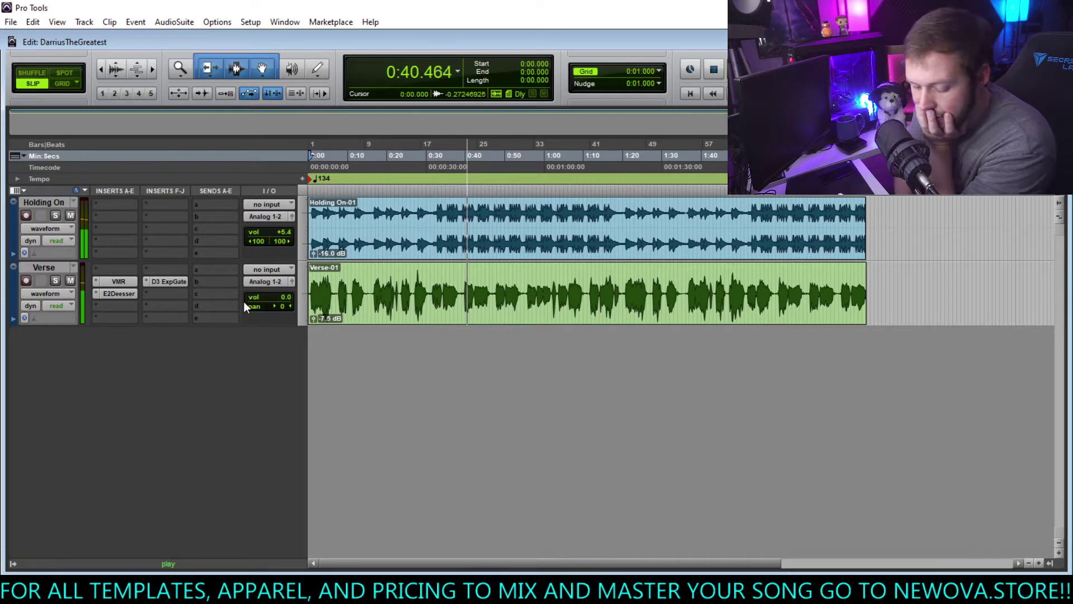
# Step: Restart the song from the beginning and try a threshold of -28.1 dB on the Verse Expander/Gate
pyautogui.press('space')
pyautogui.press('space')
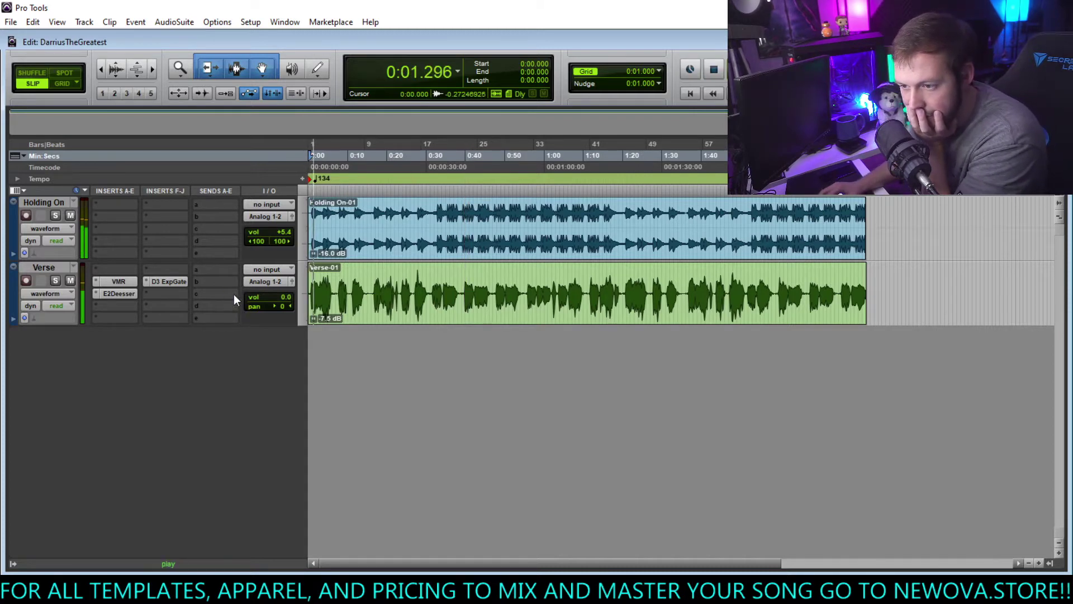
pyautogui.click(178, 282)
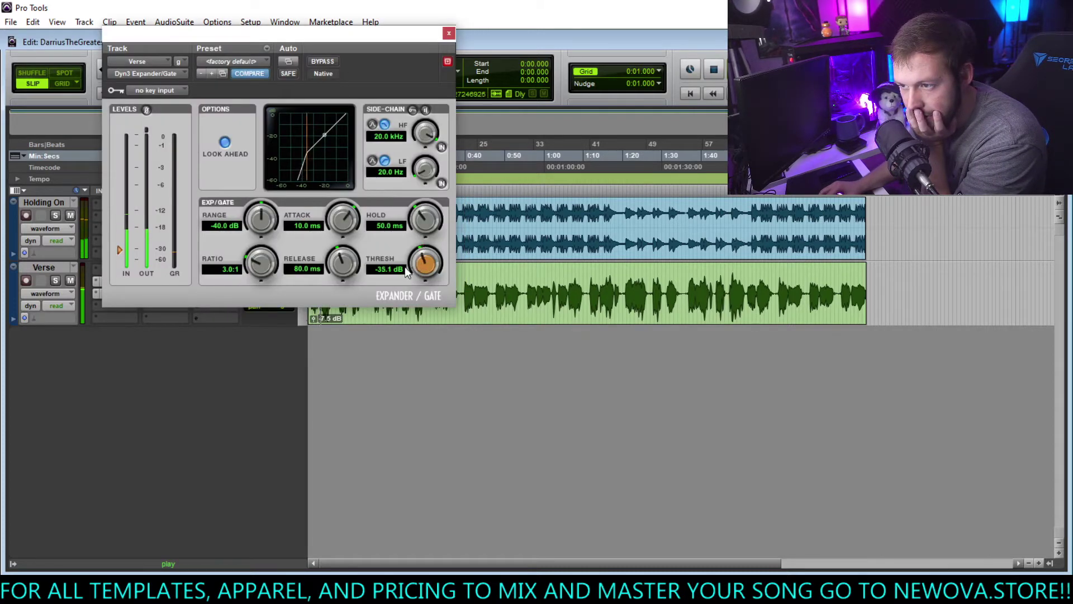
pyautogui.moveTo(433, 239); pyautogui.dragTo(415, 244)
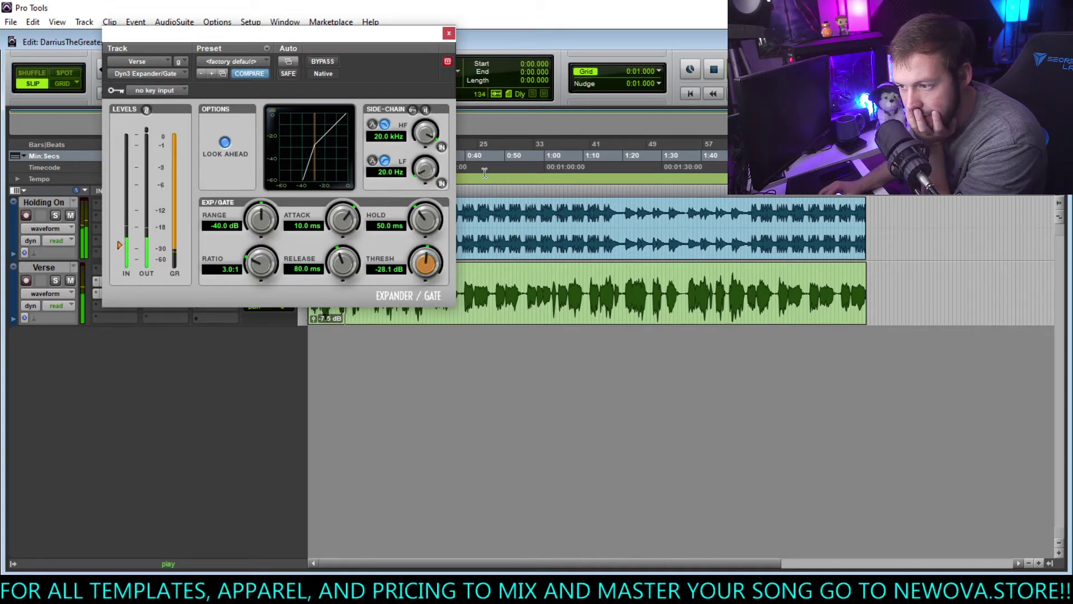
pyautogui.click(450, 33)
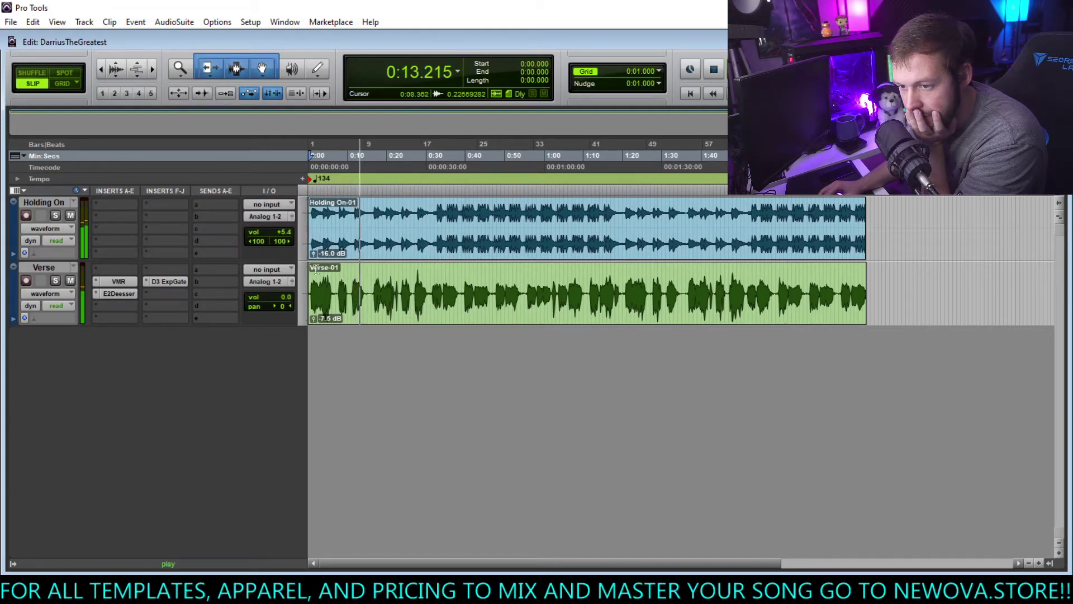
# Step: Compare Verse Expander/Gate thresholds of -37.0 dB and -28.0 dB during playback, set the threshold to -32.3 dB, and close the plug-in
pyautogui.click(163, 284)
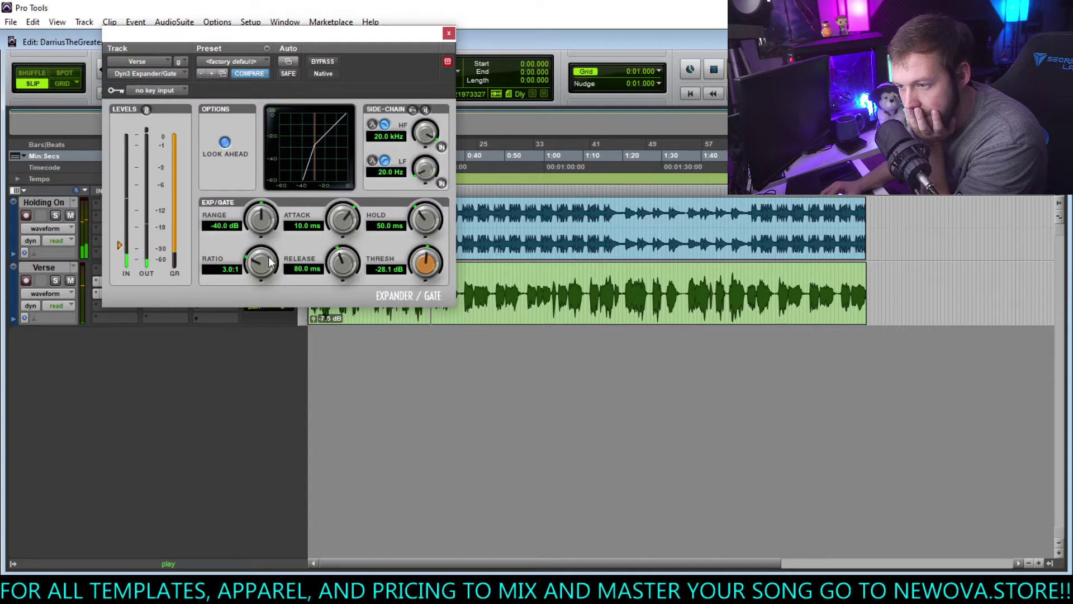
pyautogui.moveTo(422, 269)
pyautogui.mouseDown()
pyautogui.moveTo(426, 258)
pyautogui.moveTo(419, 266)
pyautogui.mouseUp()
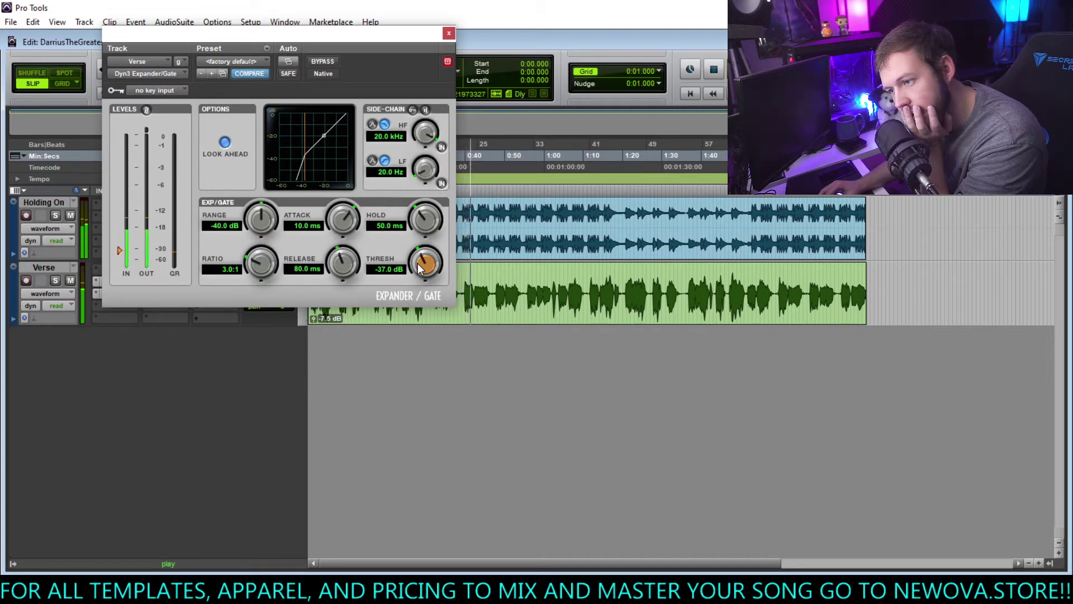
pyautogui.moveTo(418, 264)
pyautogui.mouseDown()
pyautogui.moveTo(431, 251)
pyautogui.moveTo(424, 262)
pyautogui.mouseUp()
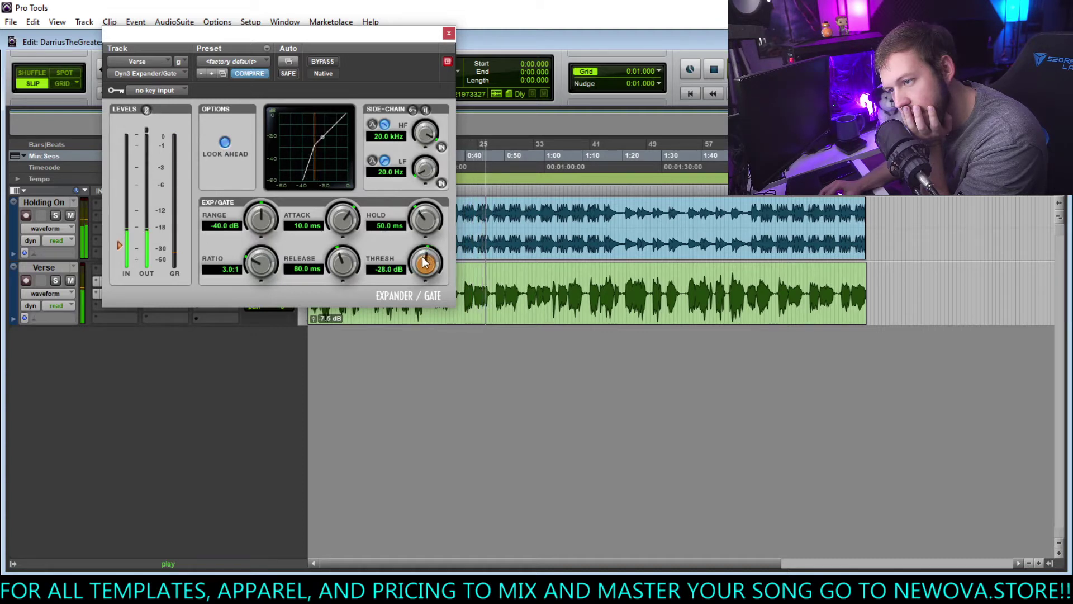
pyautogui.click(449, 34)
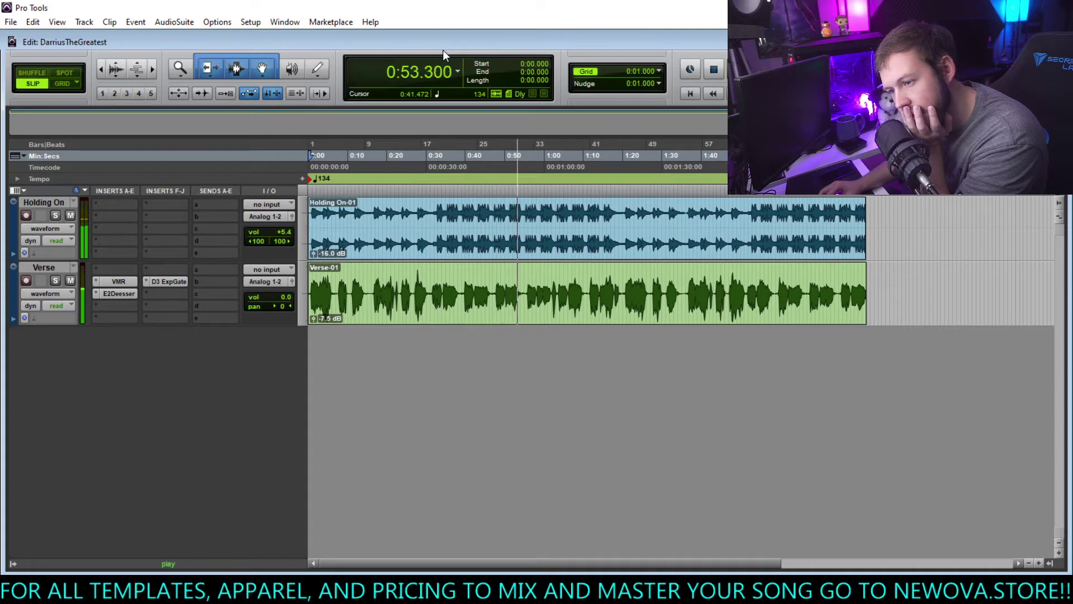
pyautogui.click(168, 281)
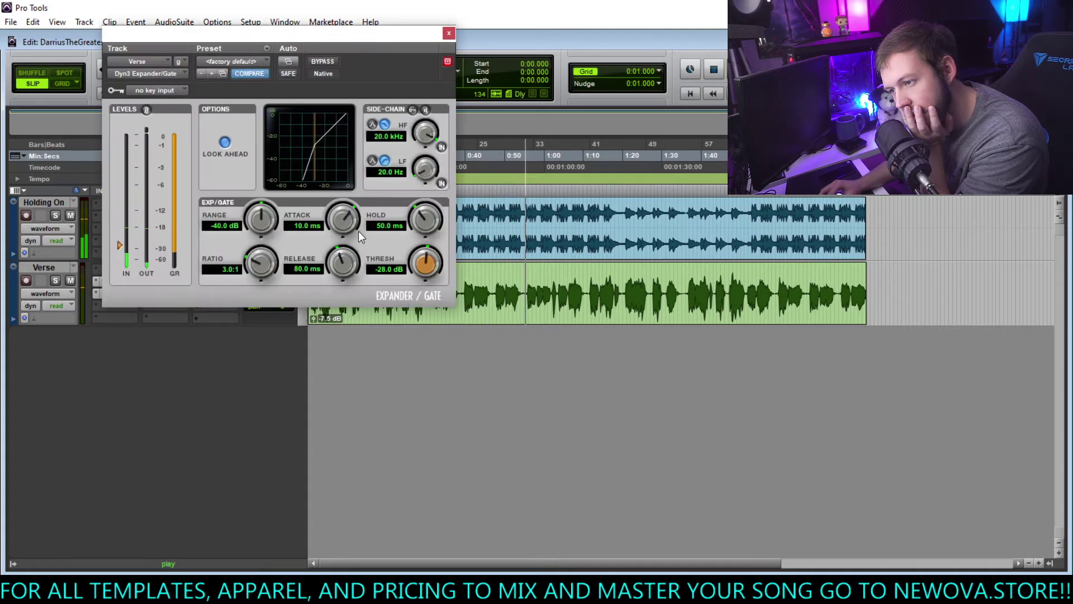
pyautogui.moveTo(418, 269); pyautogui.dragTo(423, 267)
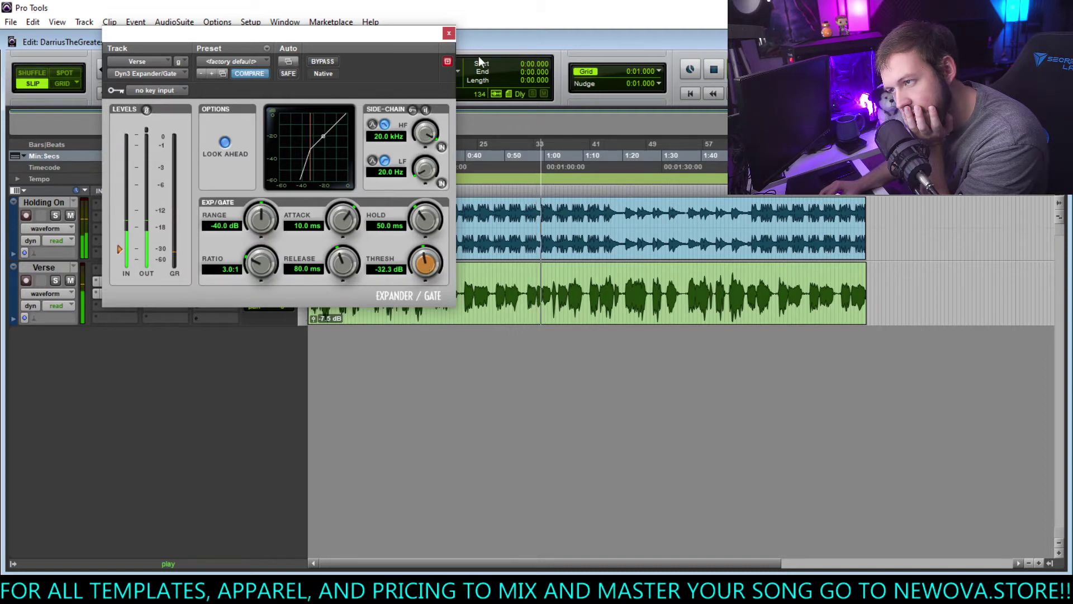
pyautogui.click(449, 34)
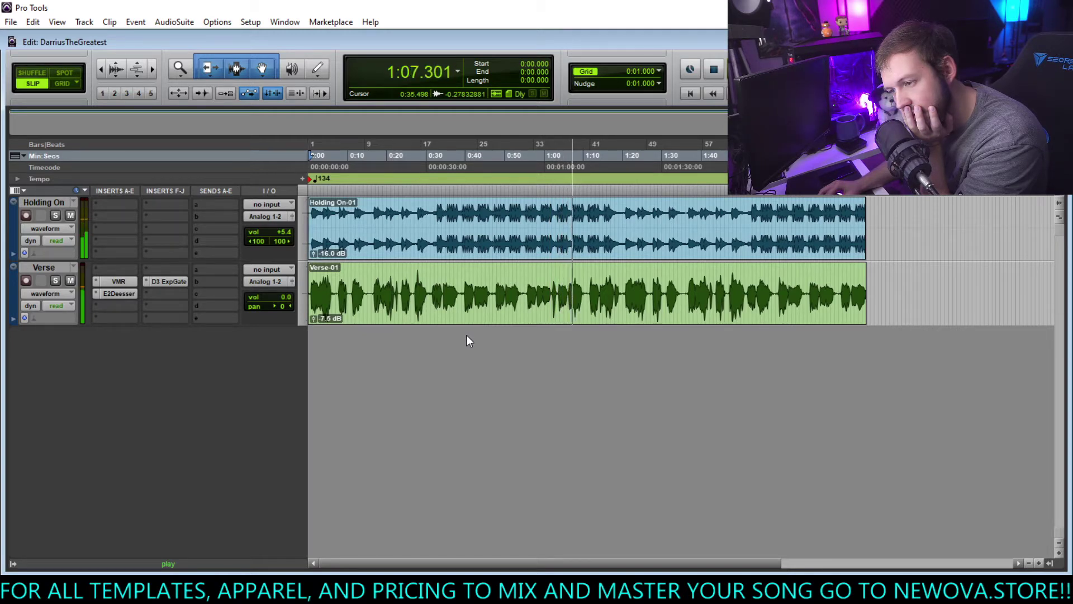
# Step: Audition the gated vocal against the beat from about 0:47 and from about 0:32
pyautogui.click(495, 281)
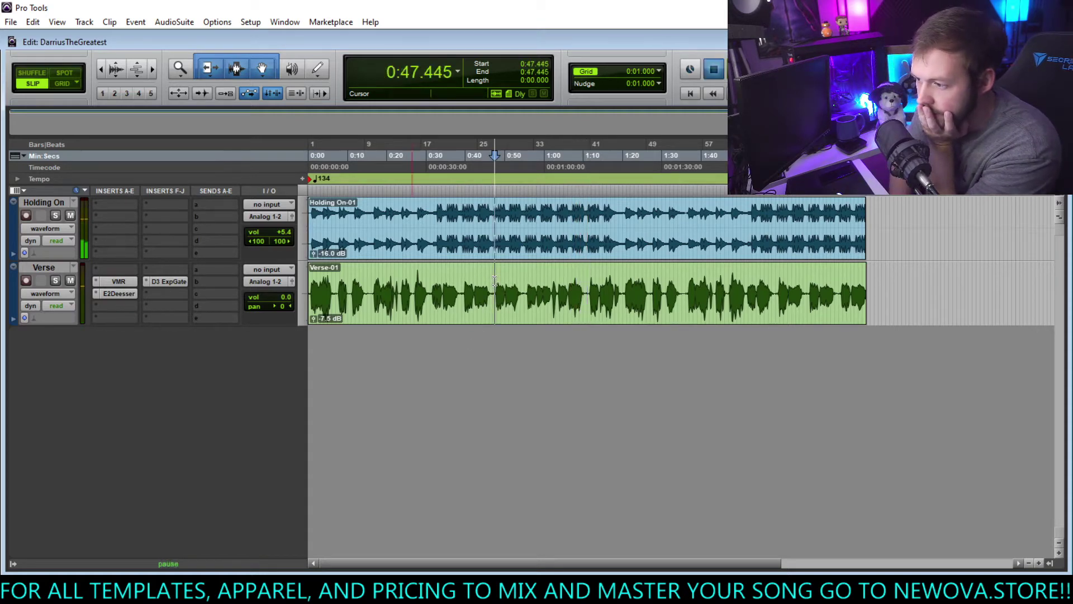
pyautogui.press('space')
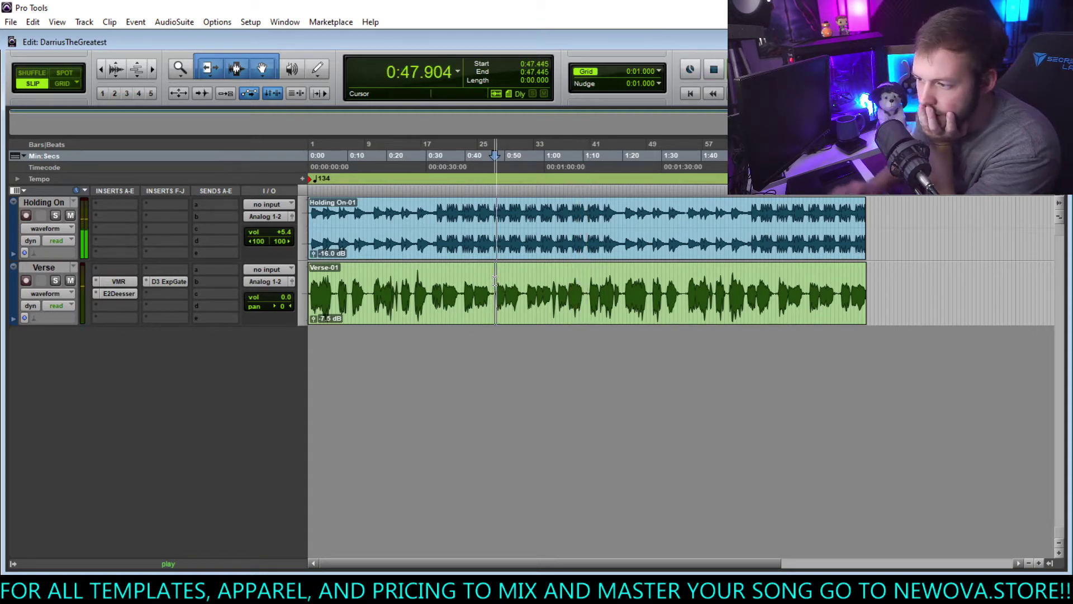
pyautogui.click(436, 280)
pyautogui.press('space')
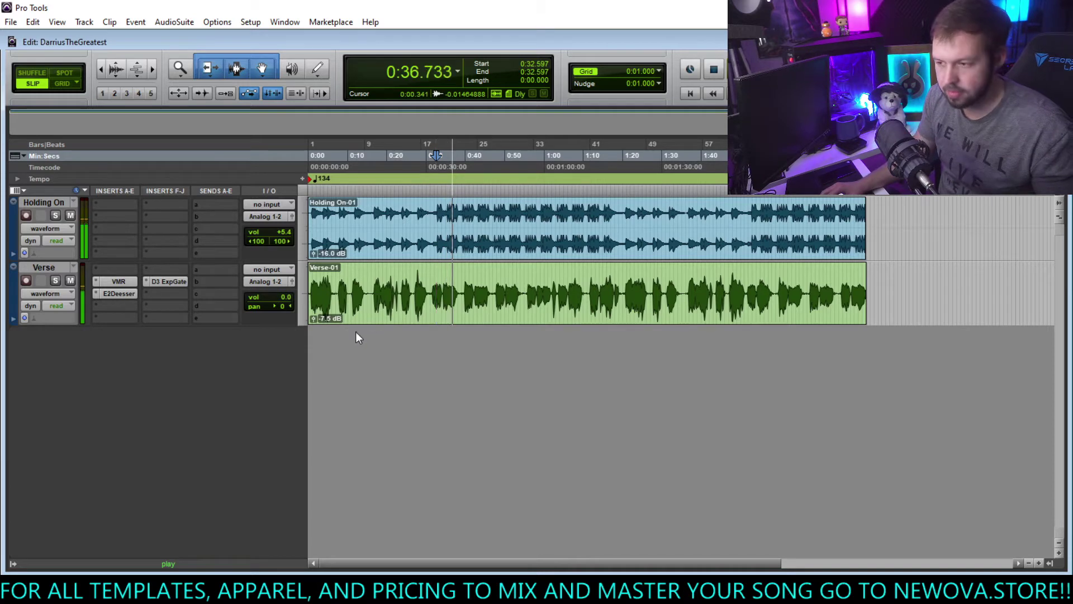
# Step: Create two new stereo Aux Input tracks below the Verse track
pyautogui.hotkey('ctrl', 'shift', 'n')
pyautogui.click(454, 202)
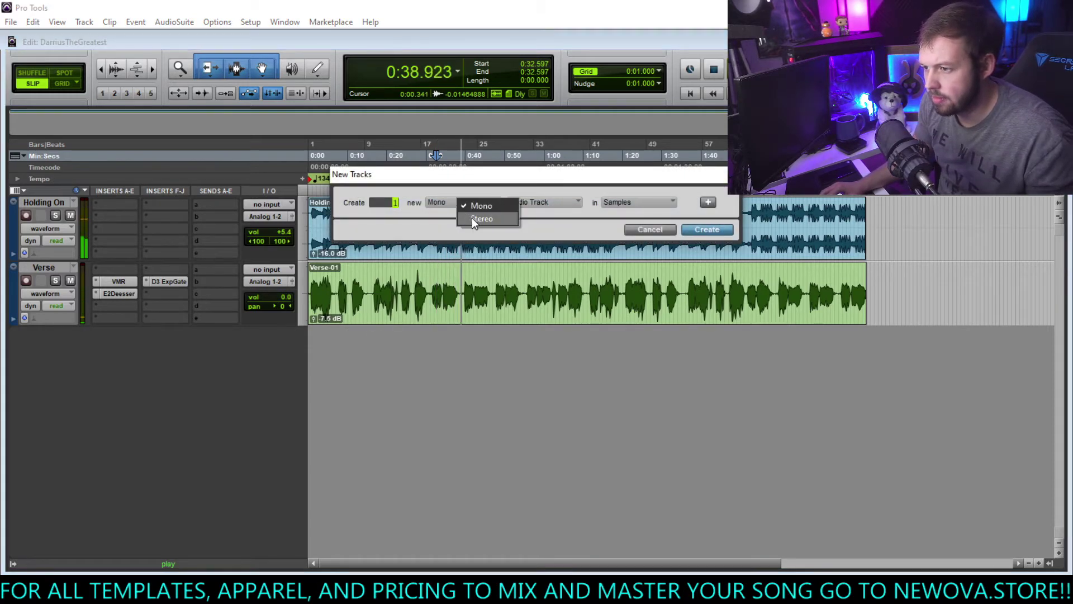
pyautogui.click(472, 219)
pyautogui.click(534, 202)
pyautogui.click(547, 219)
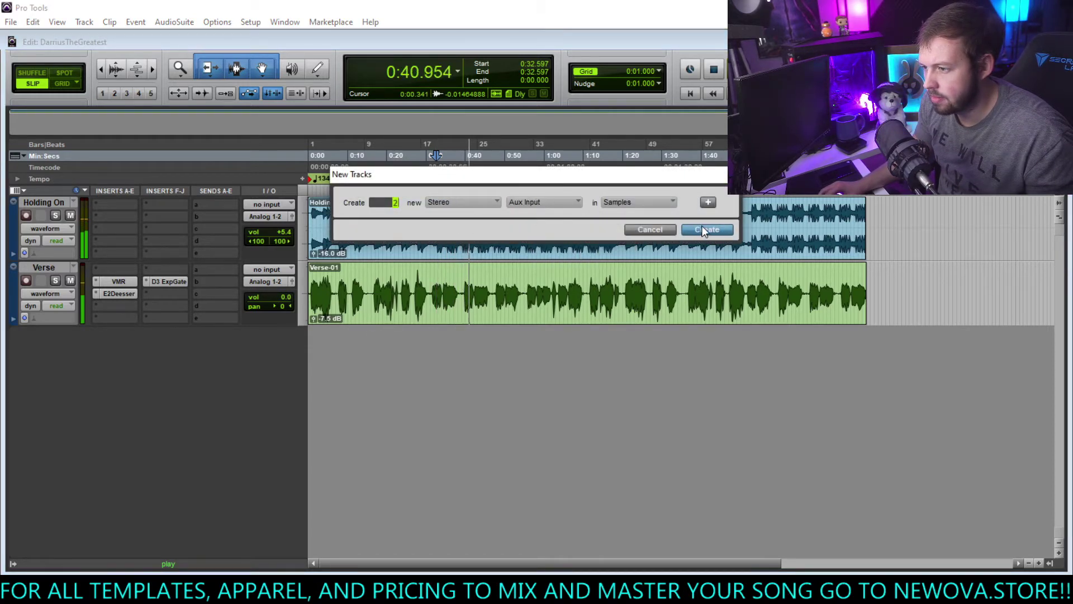
pyautogui.click(703, 229)
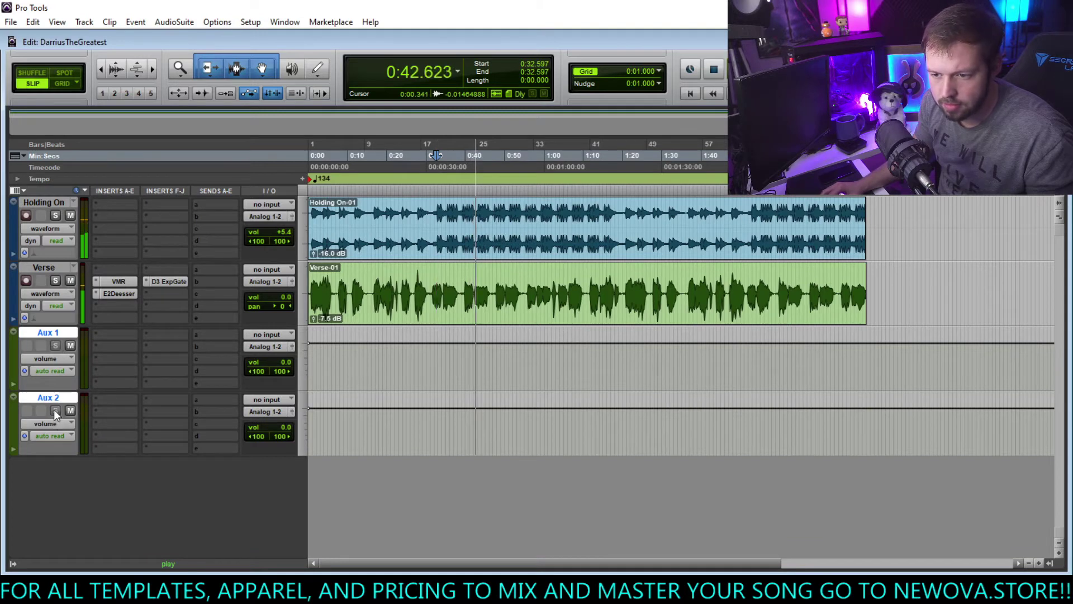
# Step: Insert the stereo multichannel Lustrous Plates reverb on the Aux 1 track's insert b
pyautogui.click(108, 347)
pyautogui.moveTo(136, 363)
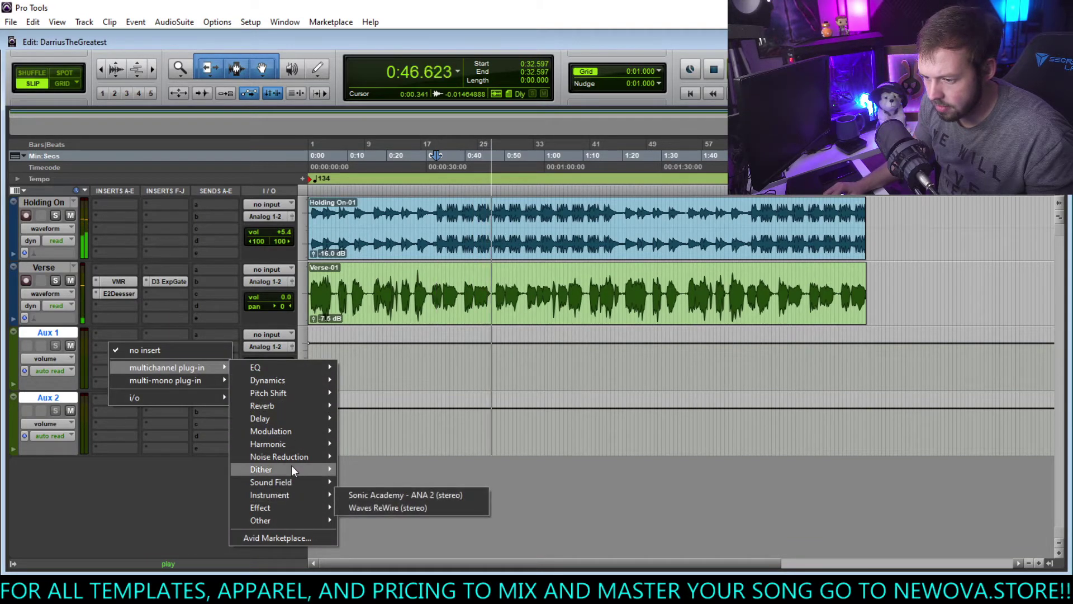
pyautogui.moveTo(304, 372)
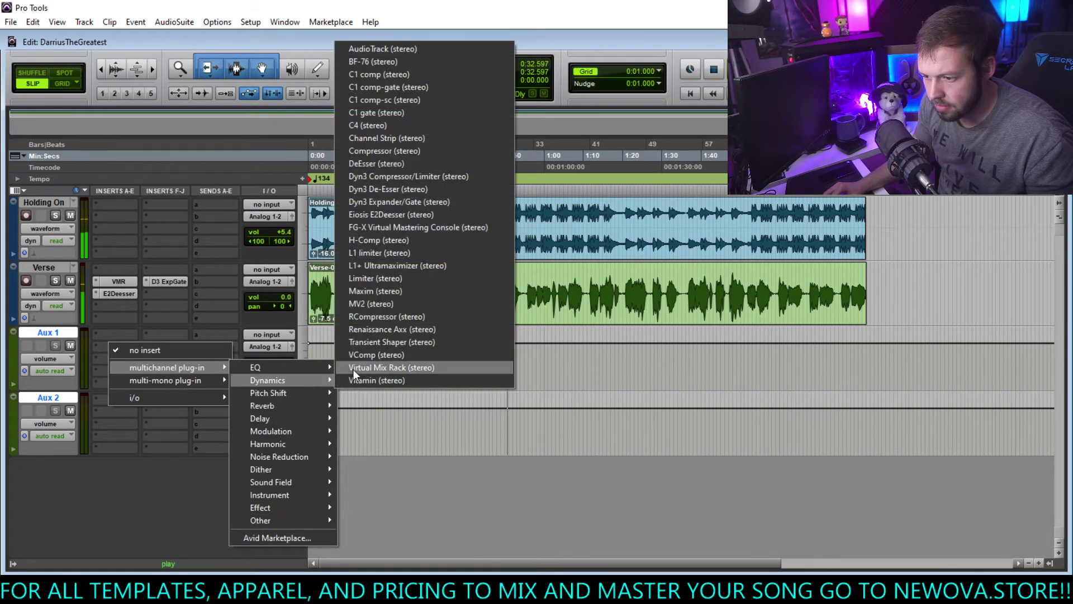
pyautogui.moveTo(287, 405)
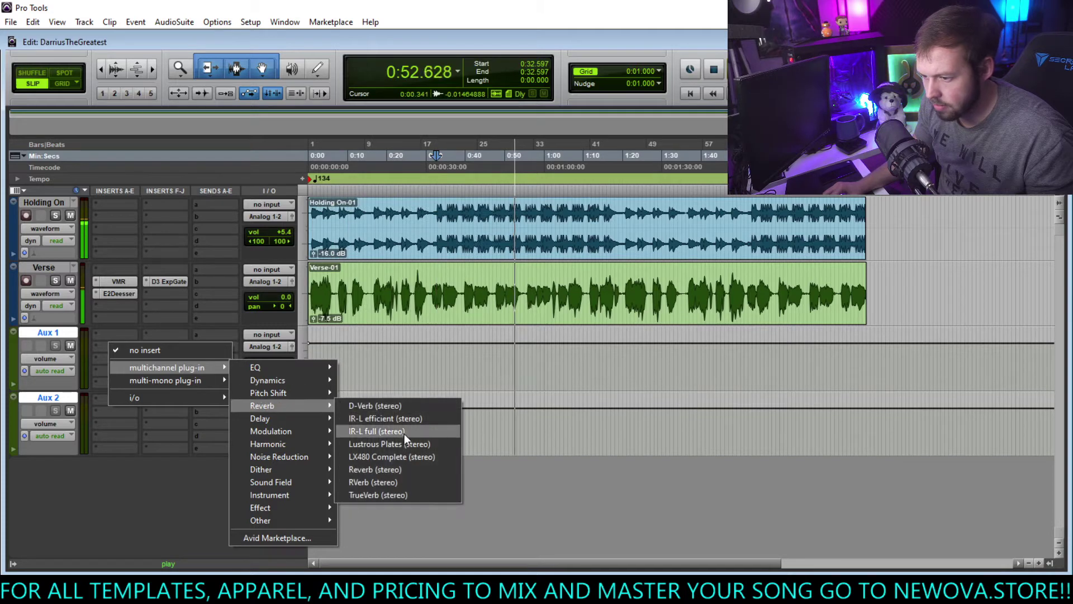
pyautogui.click(391, 447)
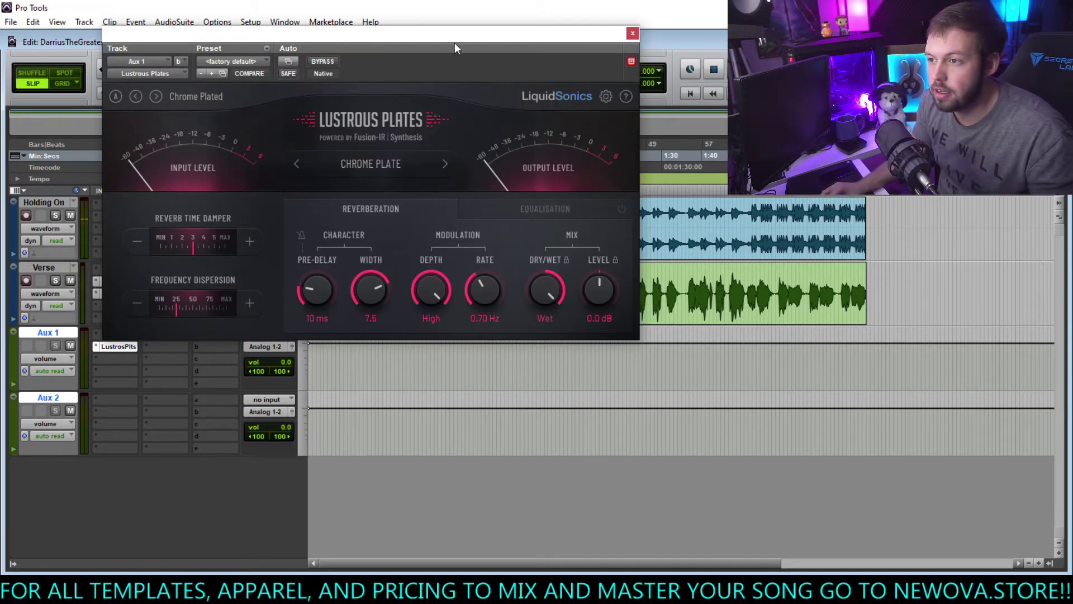
# Step: Set Lustrous Plates to Iridium Plate, switch its equalisation on, and set the pre-delay to 0.0 ms
pyautogui.moveTo(455, 39); pyautogui.dragTo(695, 101)
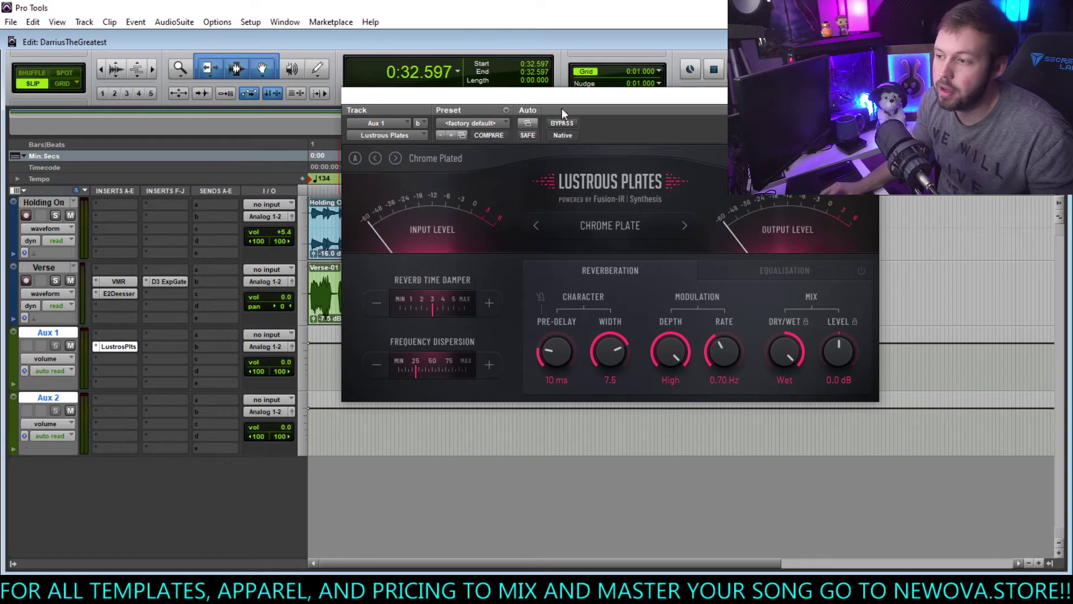
pyautogui.moveTo(562, 110); pyautogui.dragTo(559, 123)
pyautogui.click(858, 298)
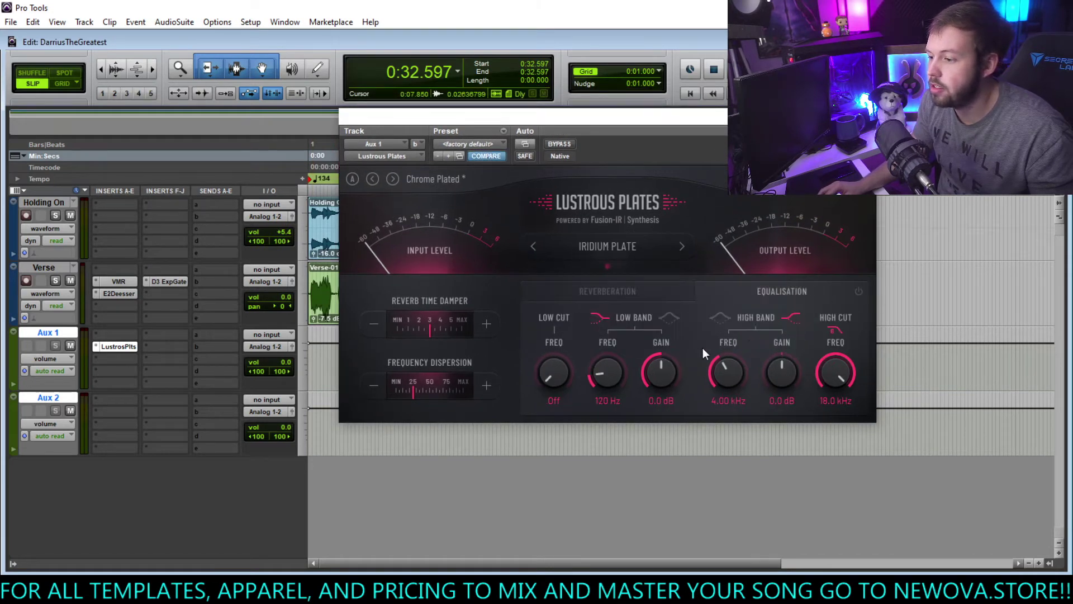
pyautogui.click(607, 296)
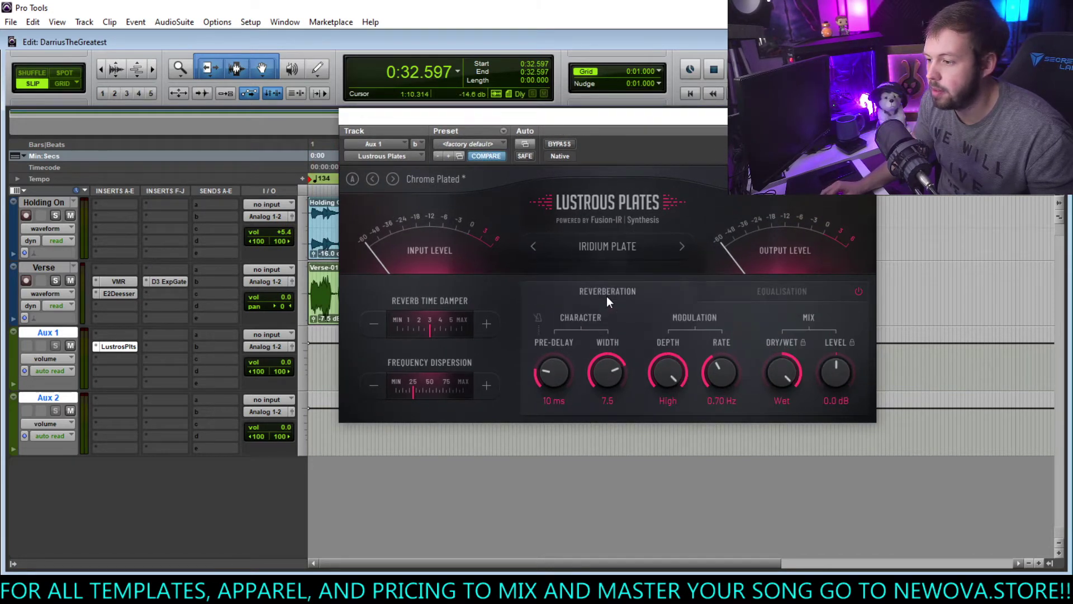
# Step: Set the Aux 1 input to Bus 31-32 and assign the Verse track's send b to the same stereo bus
pyautogui.click(274, 335)
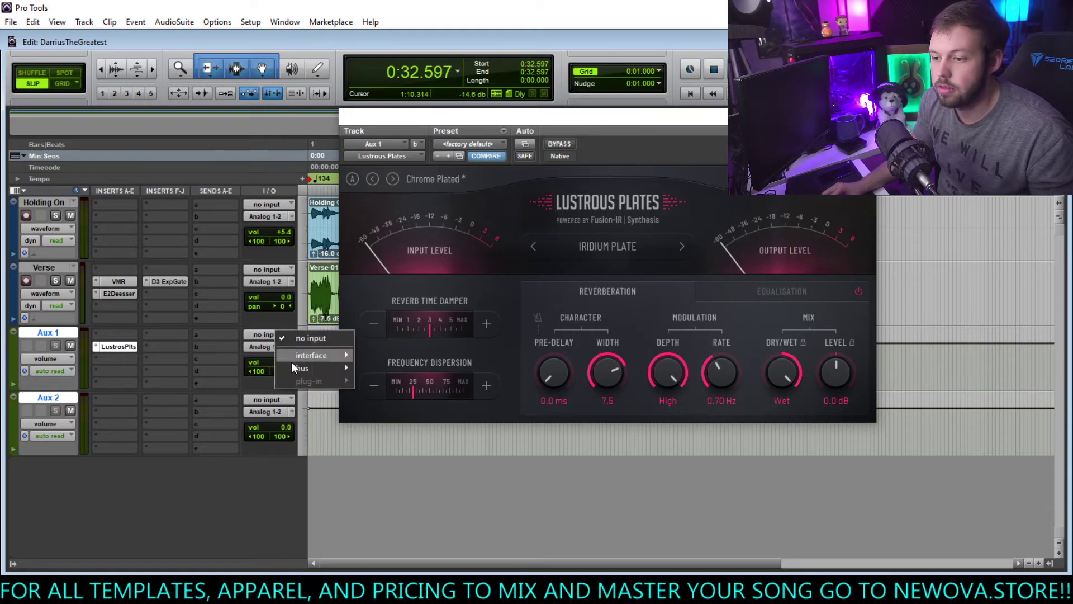
pyautogui.moveTo(291, 361)
pyautogui.click(414, 236)
pyautogui.click(227, 281)
pyautogui.moveTo(248, 315)
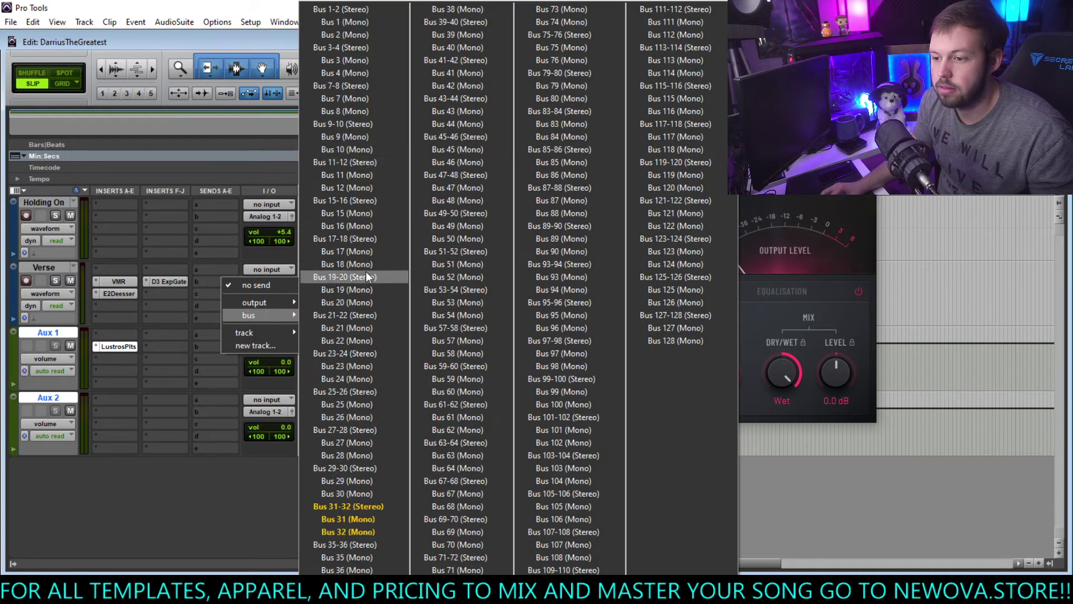
pyautogui.click(369, 505)
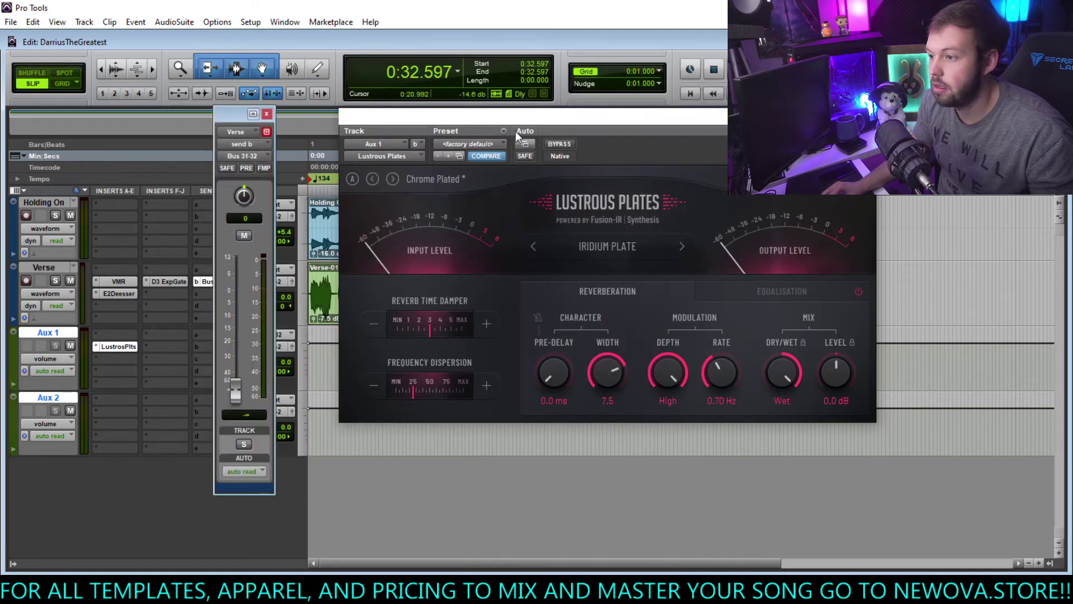
# Step: While playing from the session start, set the reverb time damper to about 2, raise frequency dispersion, and set Verse send b to -7.3 dB
pyautogui.moveTo(516, 117); pyautogui.dragTo(532, 153)
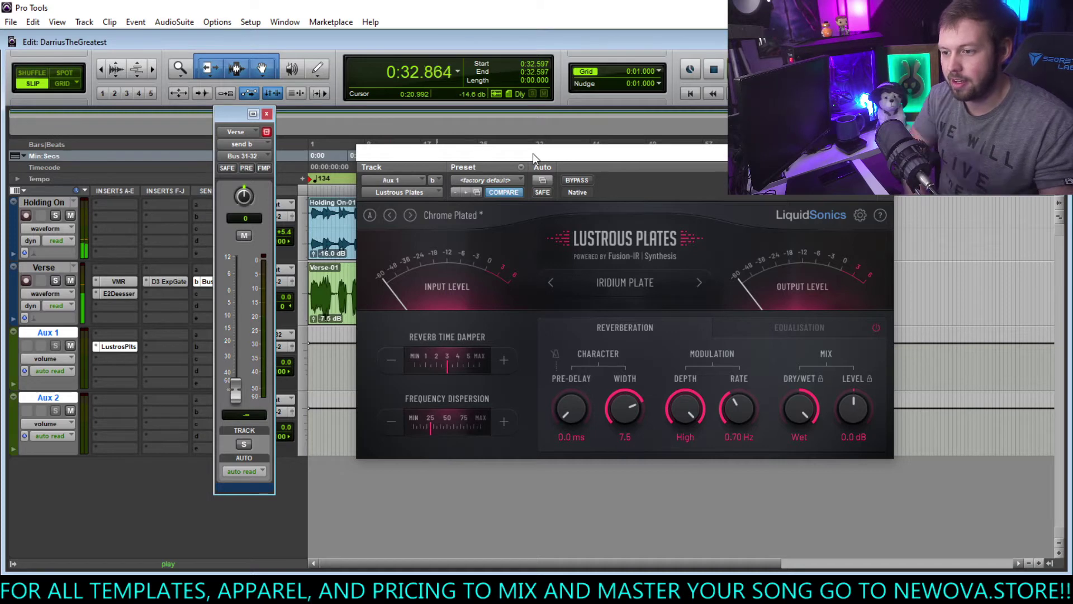
pyautogui.press('Return')
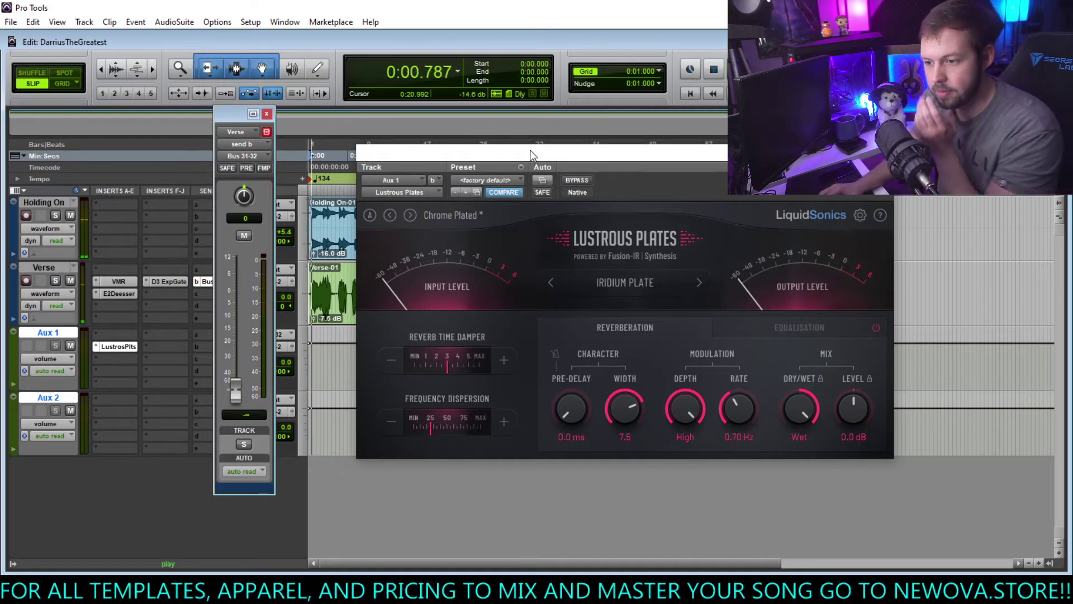
pyautogui.moveTo(237, 395); pyautogui.dragTo(239, 311)
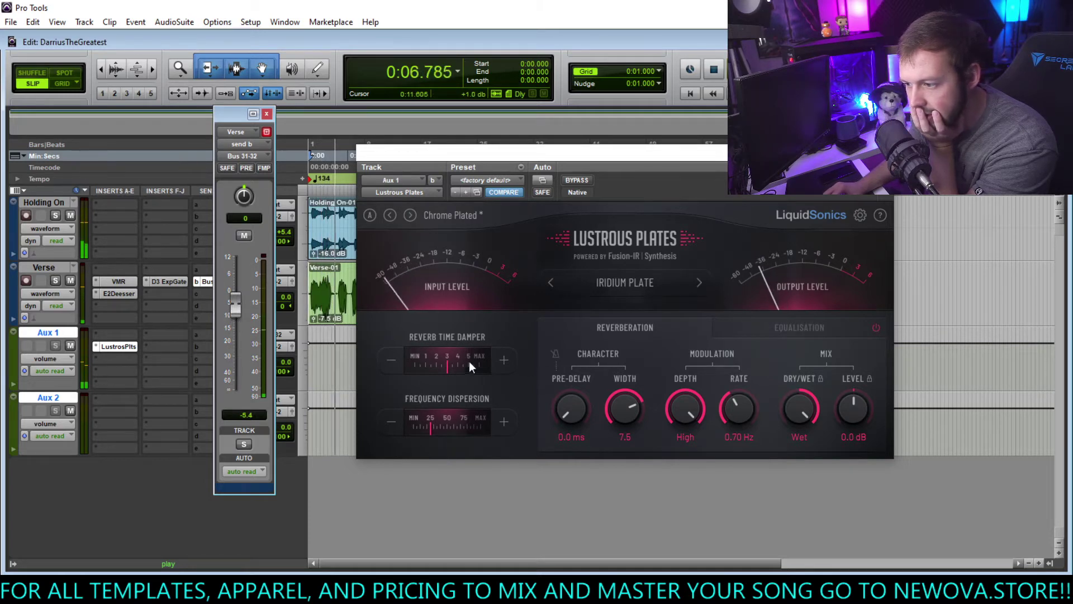
pyautogui.moveTo(469, 361); pyautogui.dragTo(409, 361)
pyautogui.moveTo(430, 423); pyautogui.dragTo(438, 425)
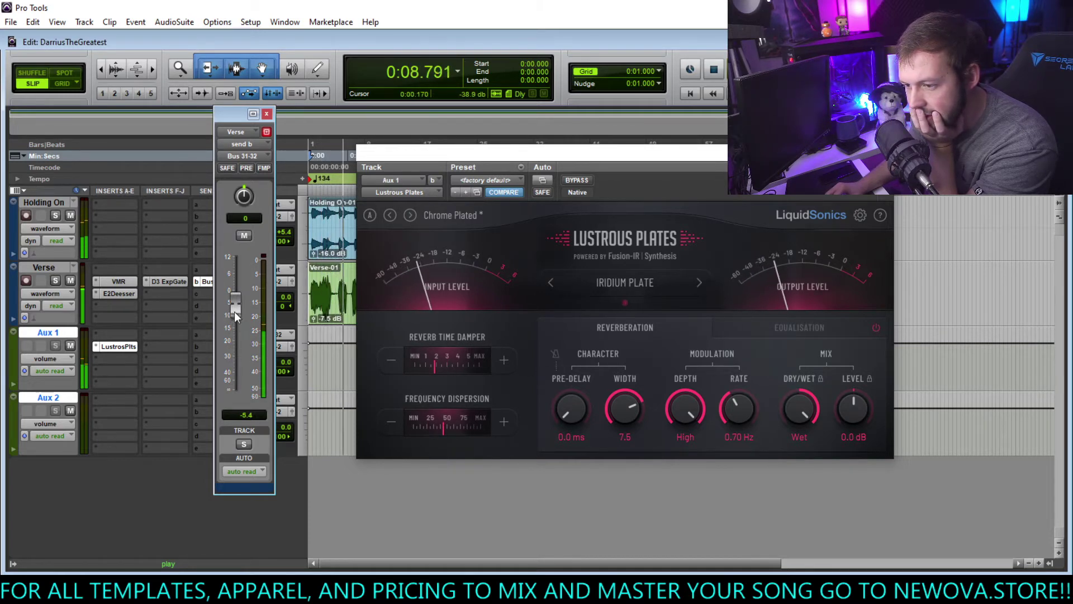
pyautogui.moveTo(235, 317); pyautogui.dragTo(232, 312)
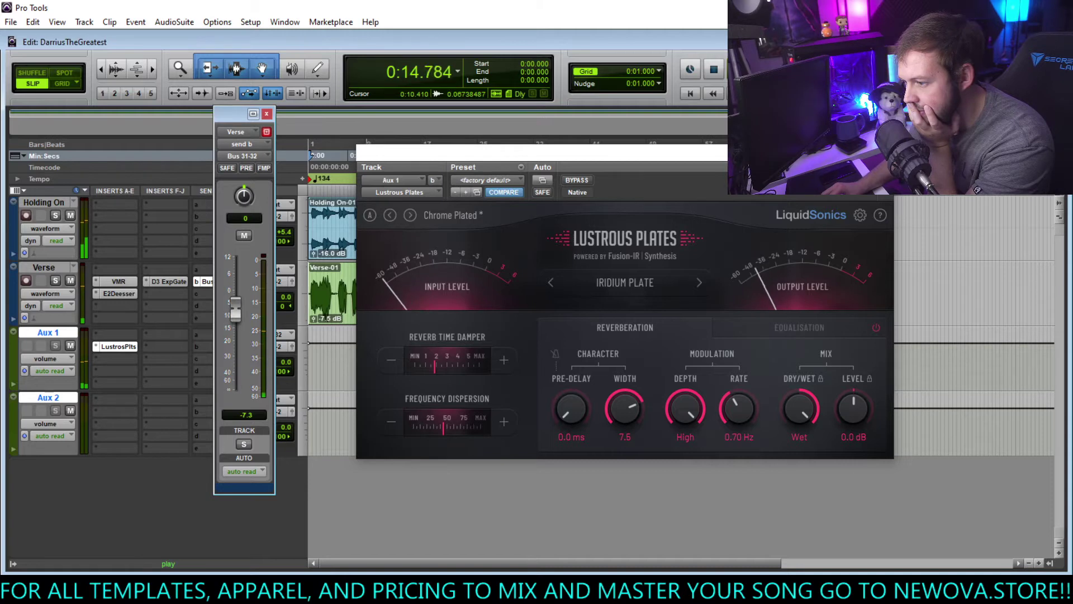
# Step: Close the reverb and send windows, and solo the Verse track briefly to check its reverb
pyautogui.click(888, 150)
pyautogui.click(267, 114)
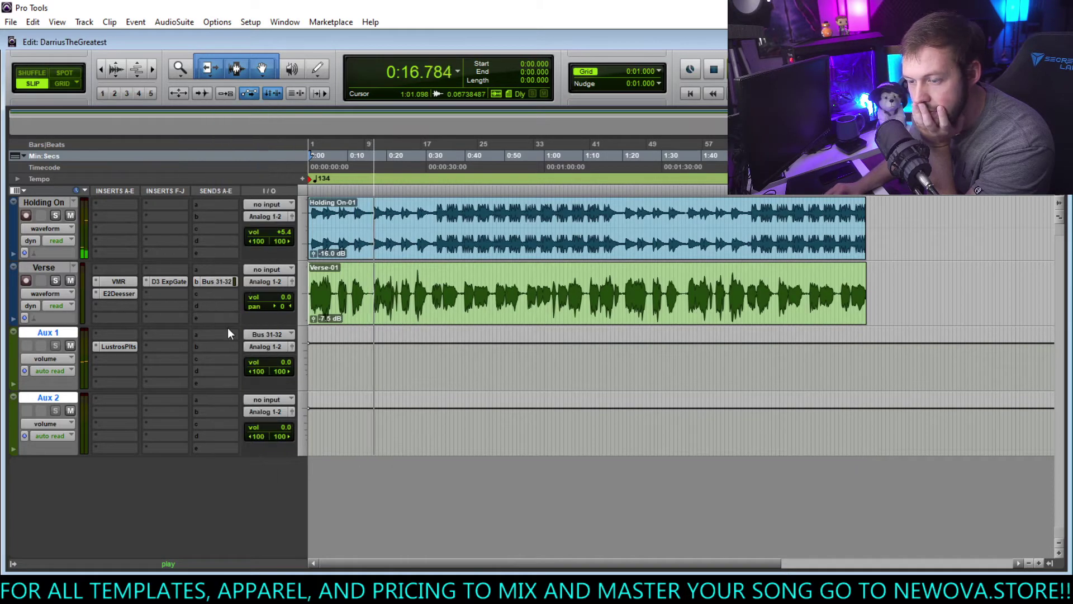
pyautogui.click(54, 281)
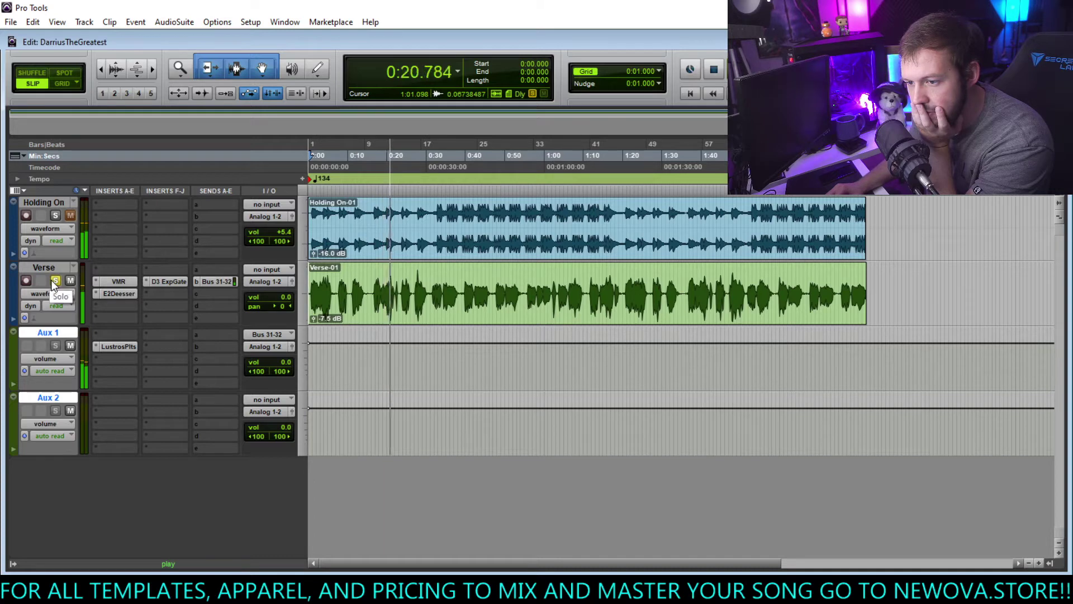
pyautogui.click(55, 281)
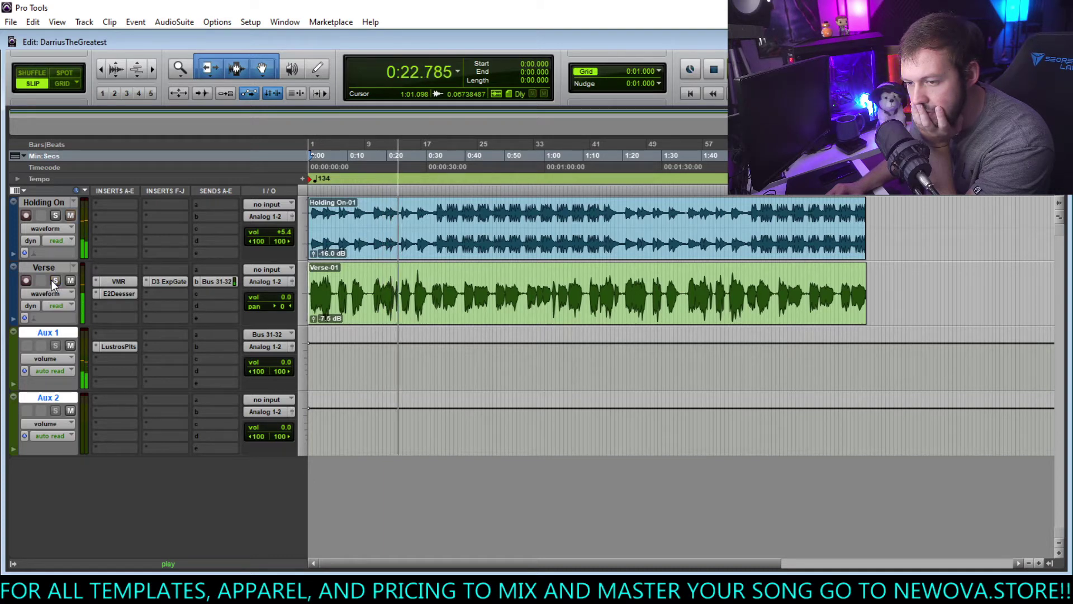
# Step: Insert the stereo multichannel H-Delay on the Aux 2 track's insert b
pyautogui.click(109, 412)
pyautogui.moveTo(123, 433)
pyautogui.moveTo(280, 313)
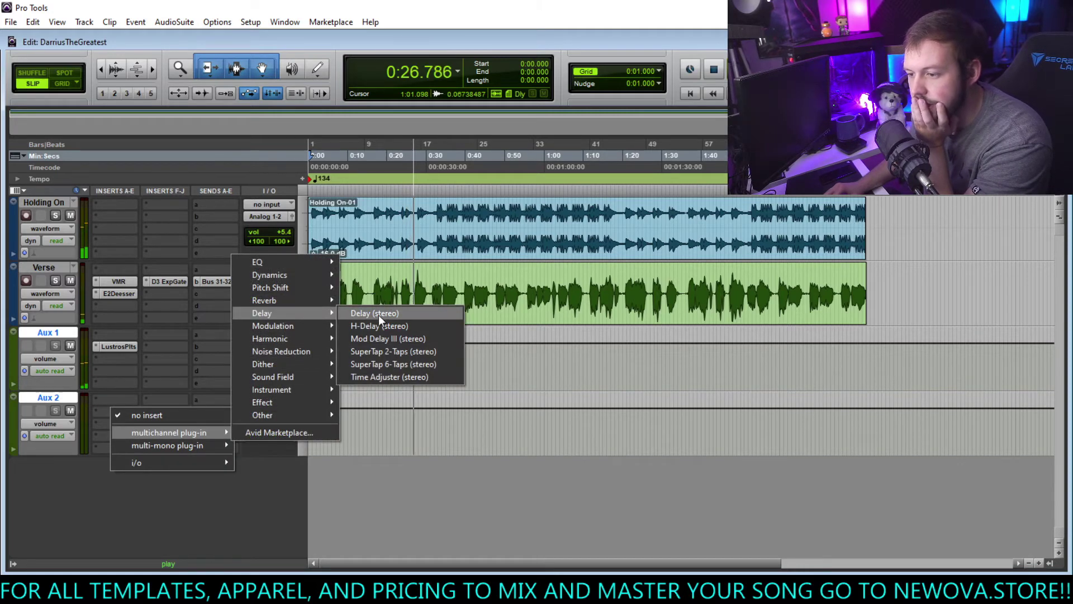
pyautogui.click(387, 324)
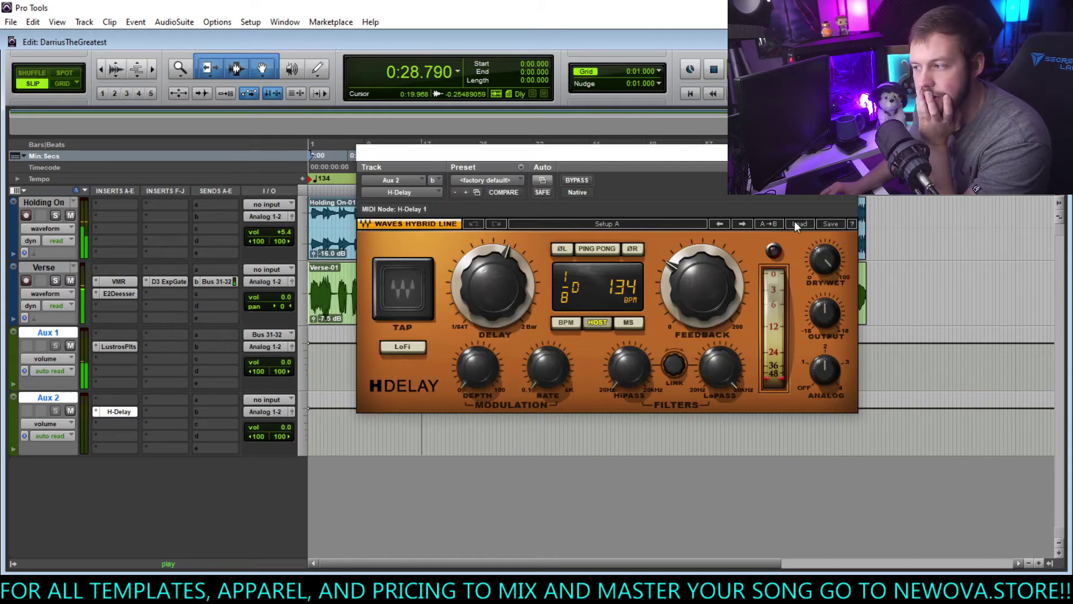
# Step: Set the Aux 2 input to Bus 49-50, assign the Verse track's send c to the same stereo bus, and stop playback
pyautogui.click(274, 400)
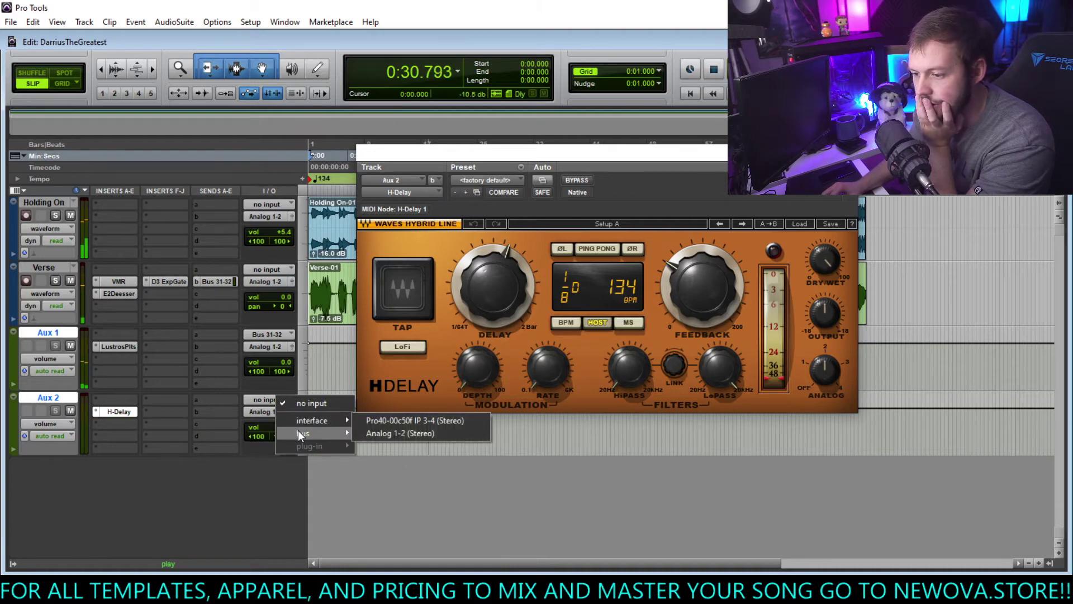
pyautogui.moveTo(302, 433)
pyautogui.click(415, 288)
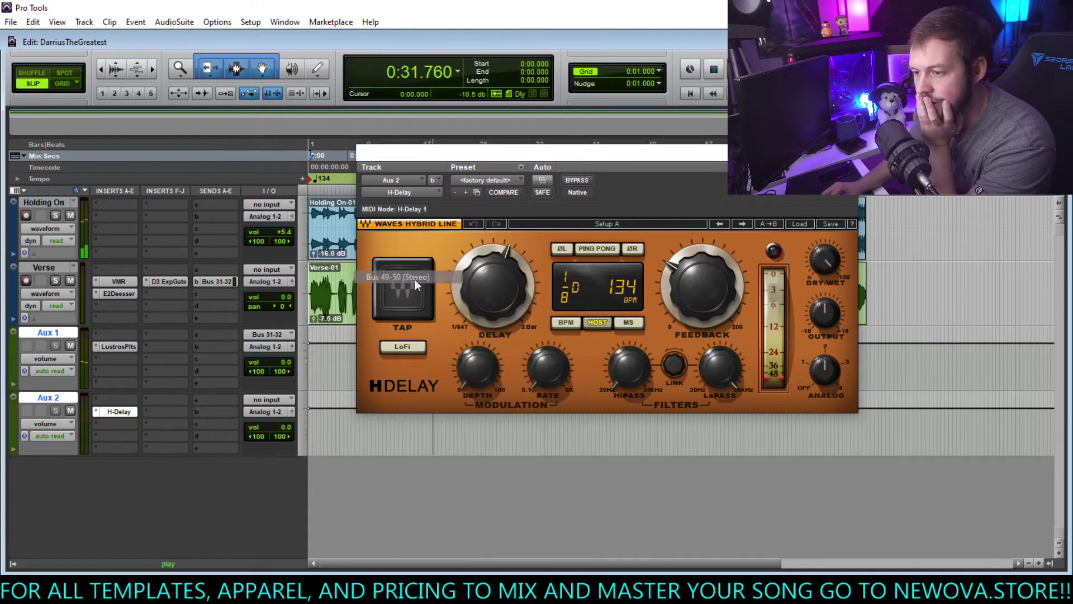
pyautogui.click(223, 296)
pyautogui.moveTo(233, 327)
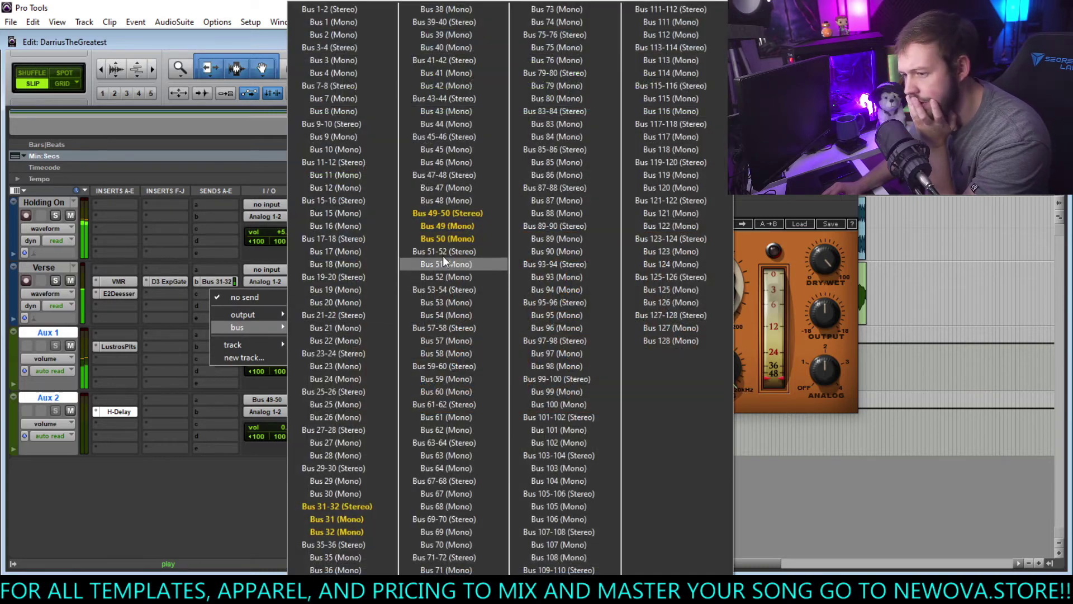
pyautogui.click(466, 217)
pyautogui.press('space')
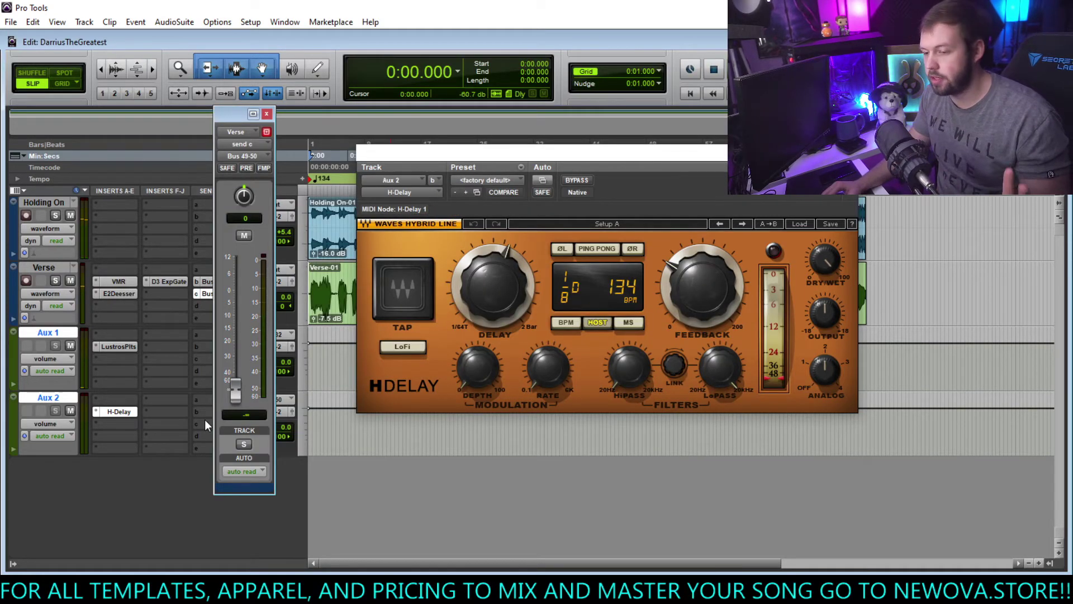
# Step: Turn H-Delay's analog character off and set the Verse send c level to -17.4 dB while playing from the start
pyautogui.moveTo(829, 360); pyautogui.dragTo(828, 414)
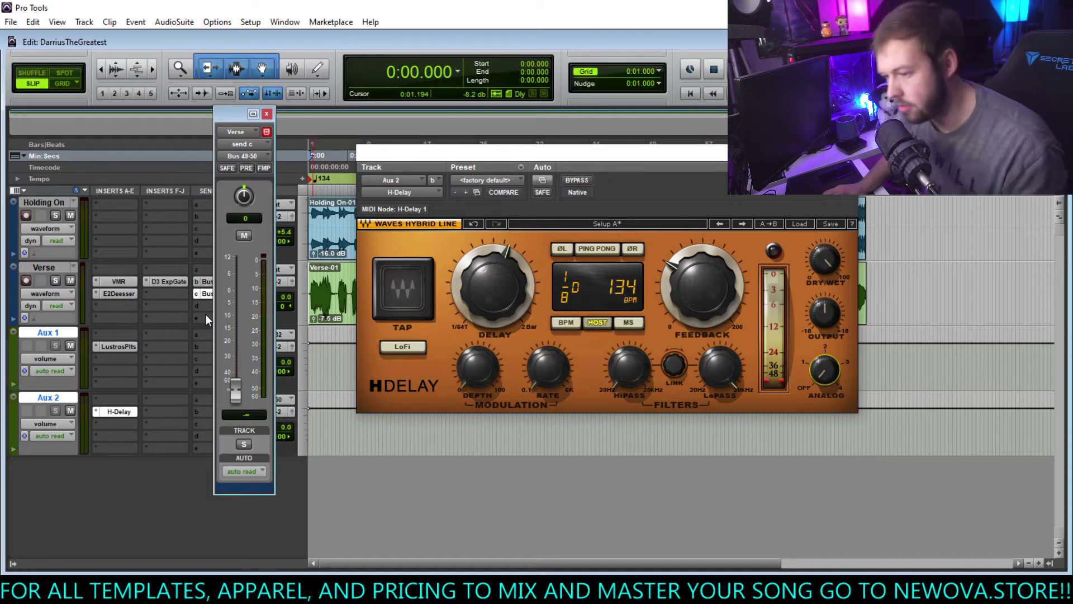
pyautogui.moveTo(235, 386); pyautogui.dragTo(244, 338)
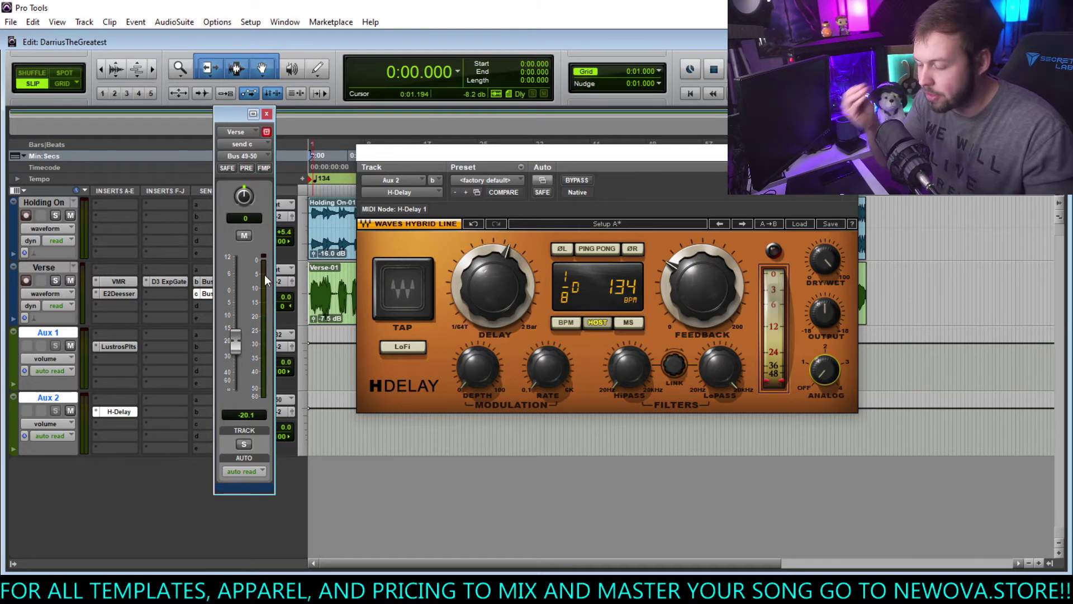
pyautogui.press('space')
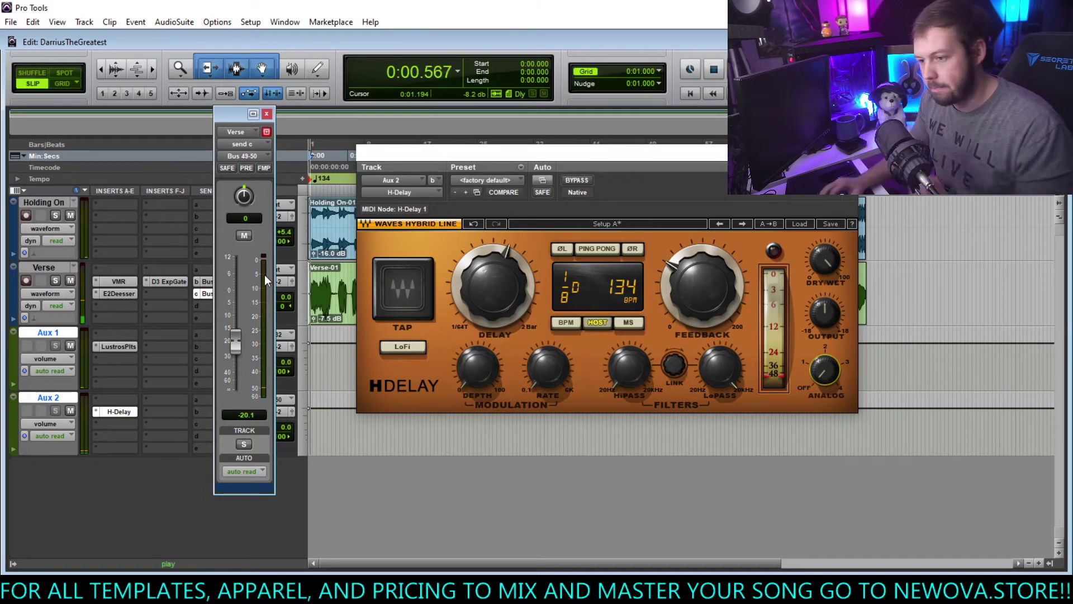
pyautogui.moveTo(237, 352); pyautogui.dragTo(239, 340)
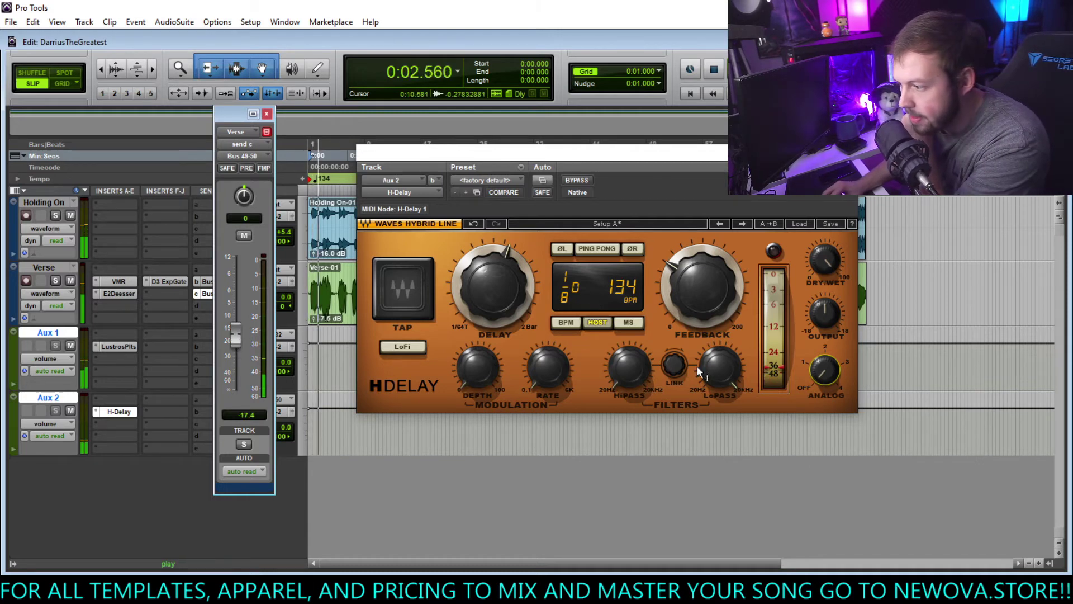
# Step: Narrow H-Delay's high-pass and low-pass filters with ping pong switched on, and set the Verse send c level to -15.6 dB
pyautogui.moveTo(719, 367); pyautogui.dragTo(719, 403)
pyautogui.moveTo(630, 368); pyautogui.dragTo(629, 367)
pyautogui.click(595, 247)
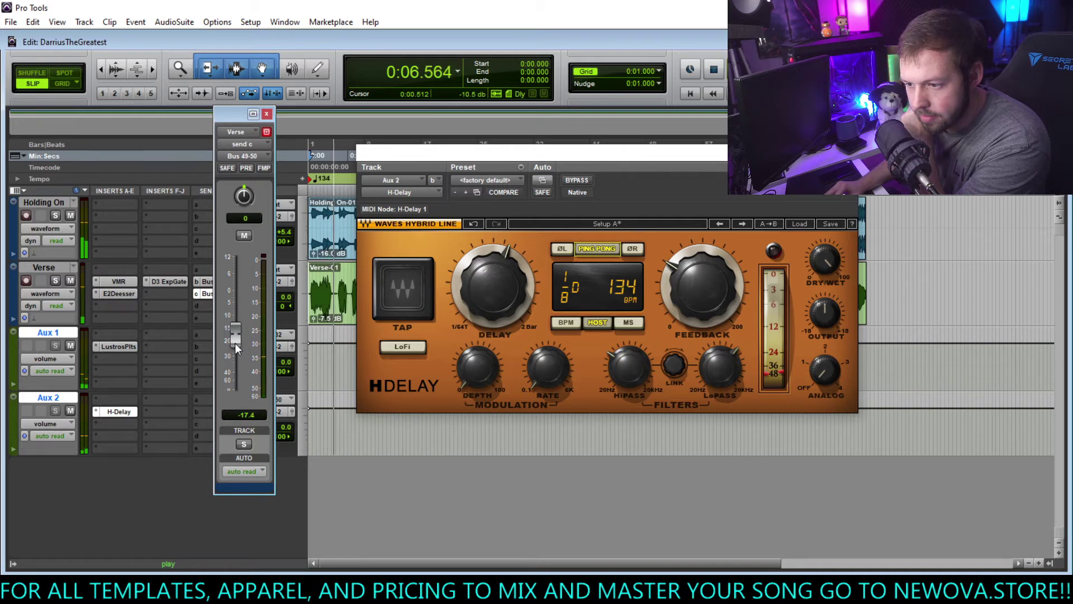
pyautogui.moveTo(235, 343); pyautogui.dragTo(233, 338)
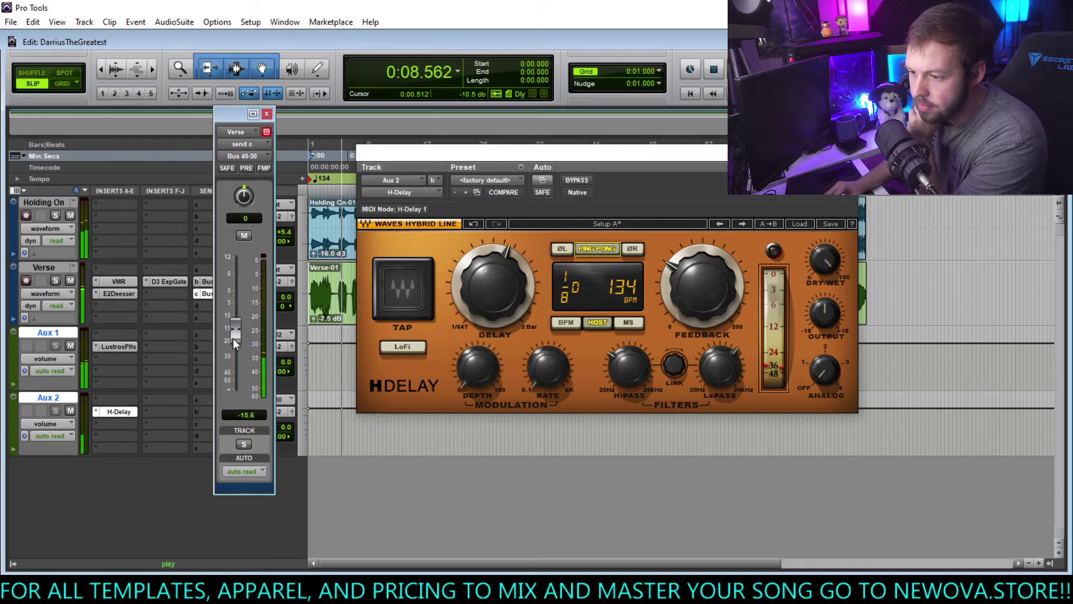
# Step: Solo the Verse track, switch ping pong off, and audition H-Delay times of dotted 1/4, 1/4, dotted 1/2 and 1/2
pyautogui.click(56, 281)
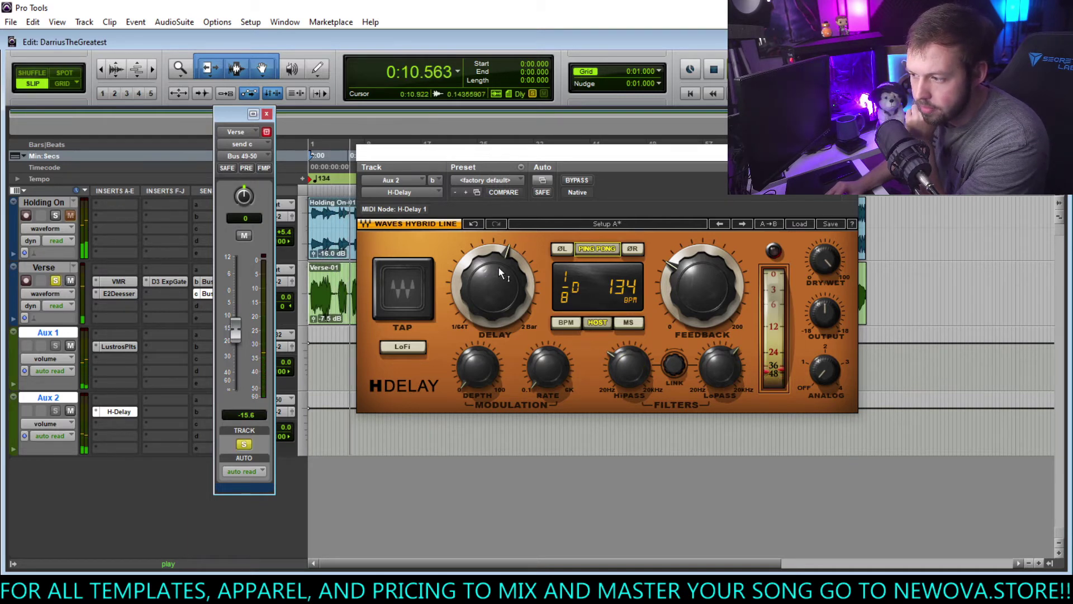
pyautogui.click(596, 248)
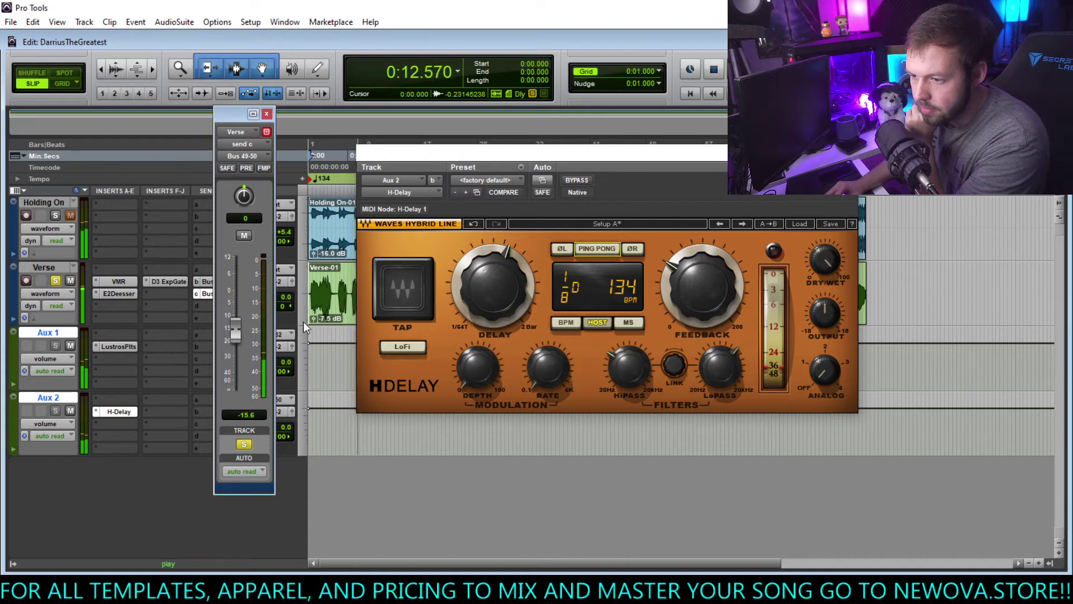
pyautogui.moveTo(480, 299); pyautogui.dragTo(480, 277)
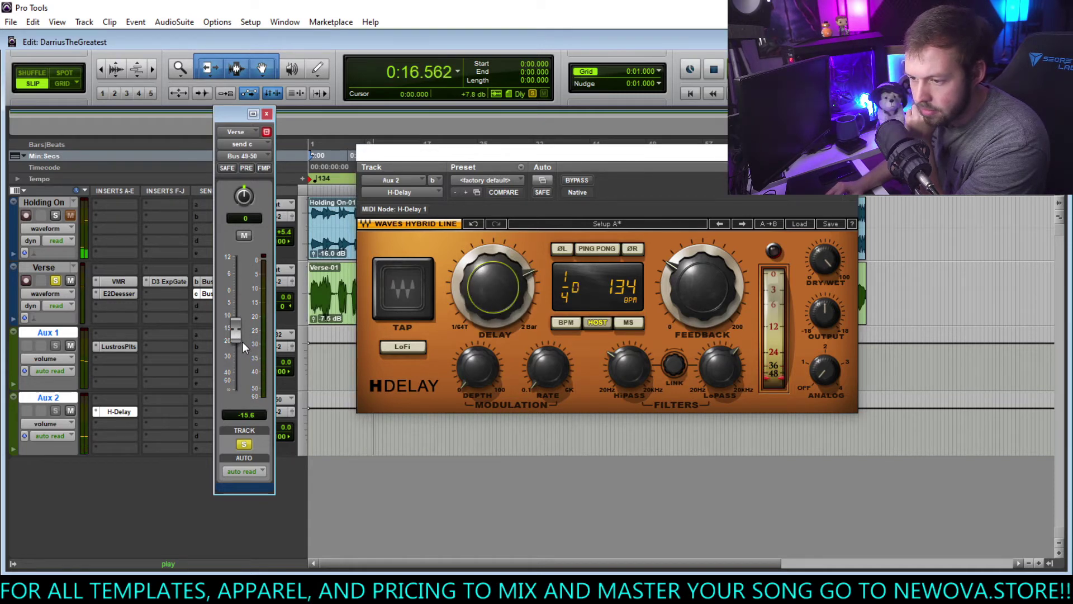
pyautogui.moveTo(486, 290); pyautogui.dragTo(486, 299)
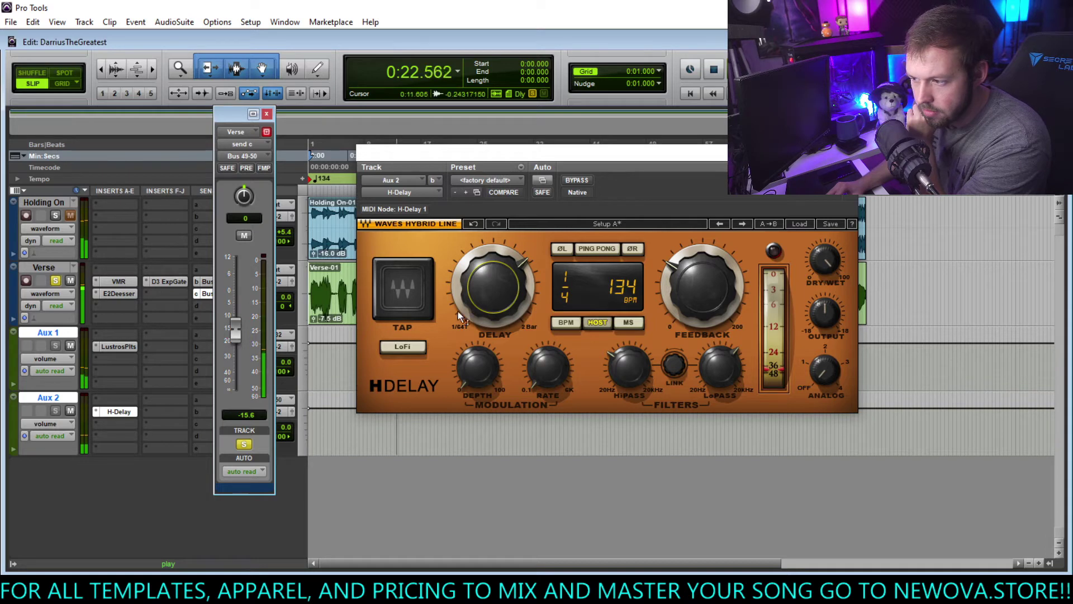
pyautogui.moveTo(505, 303); pyautogui.dragTo(505, 302)
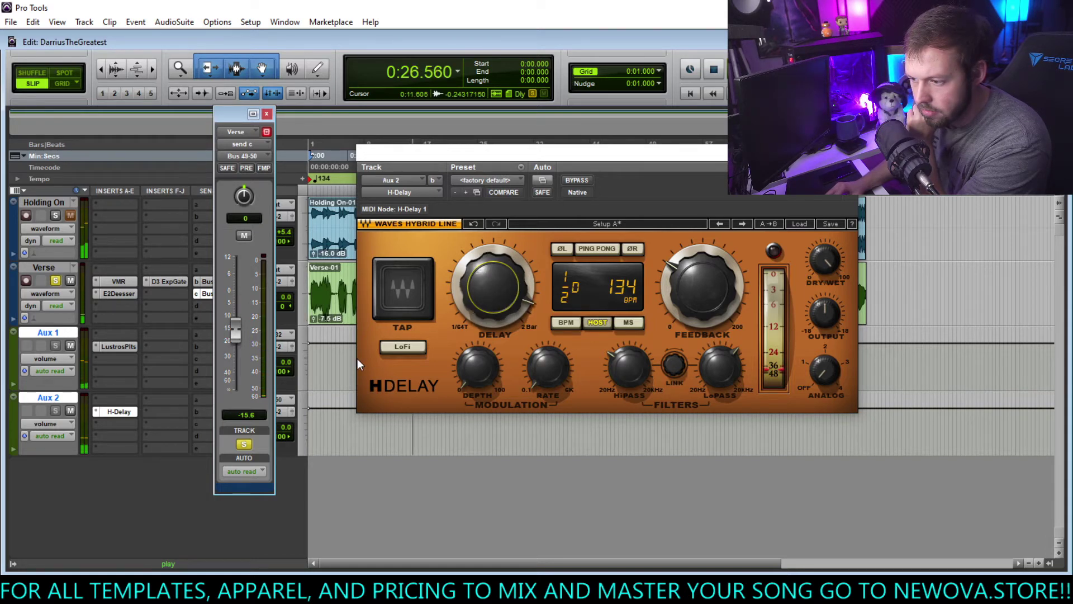
pyautogui.moveTo(501, 290); pyautogui.dragTo(501, 295)
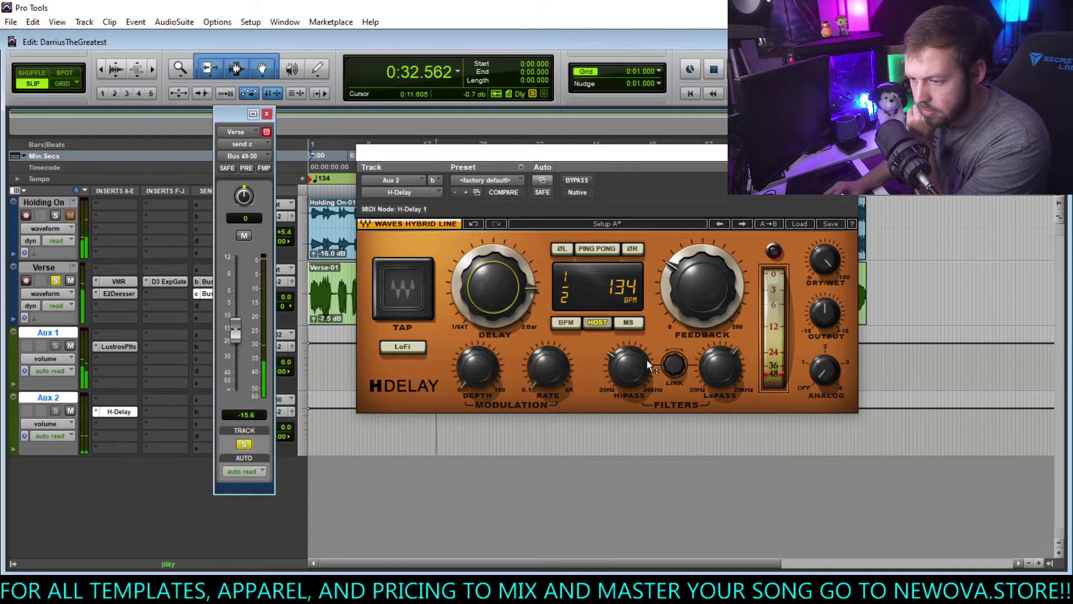
# Step: Switch H-Delay's LoFi mode on, unsolo the Verse track, and lower the delay feedback
pyautogui.moveTo(649, 365)
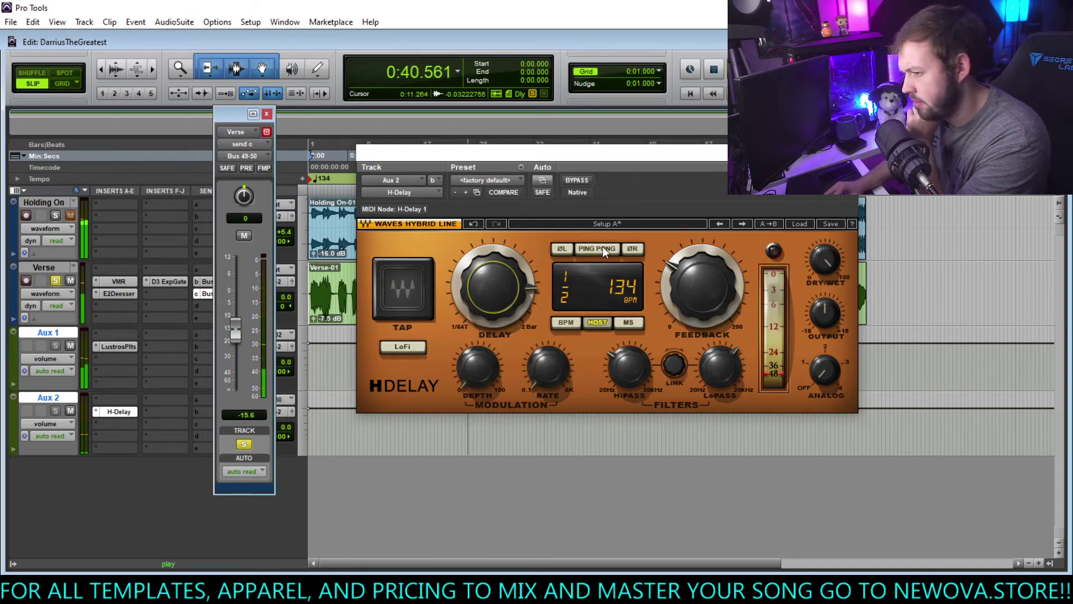
pyautogui.click(412, 346)
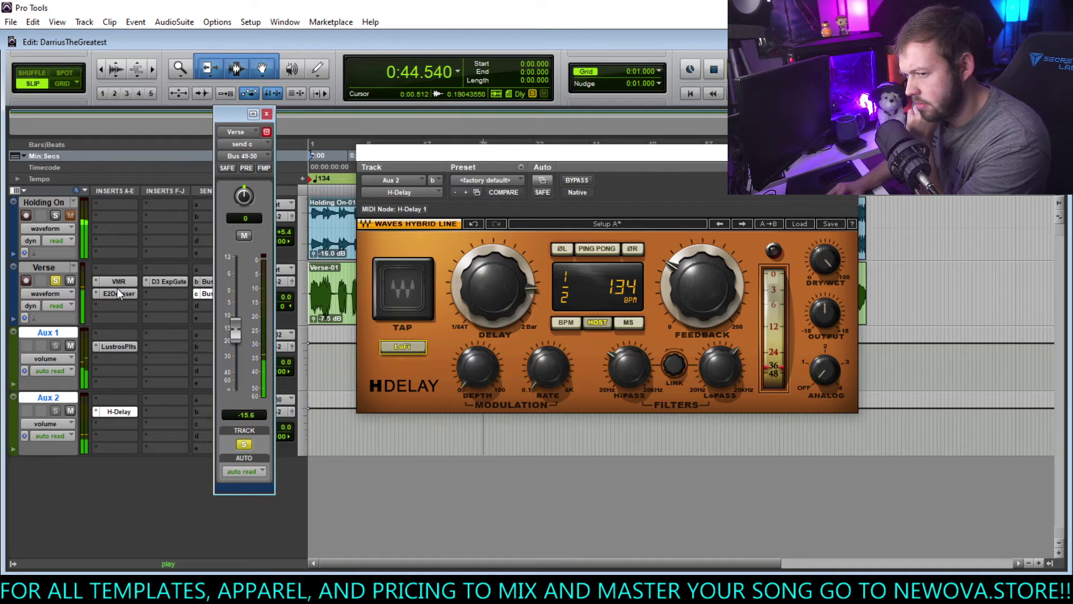
pyautogui.click(55, 281)
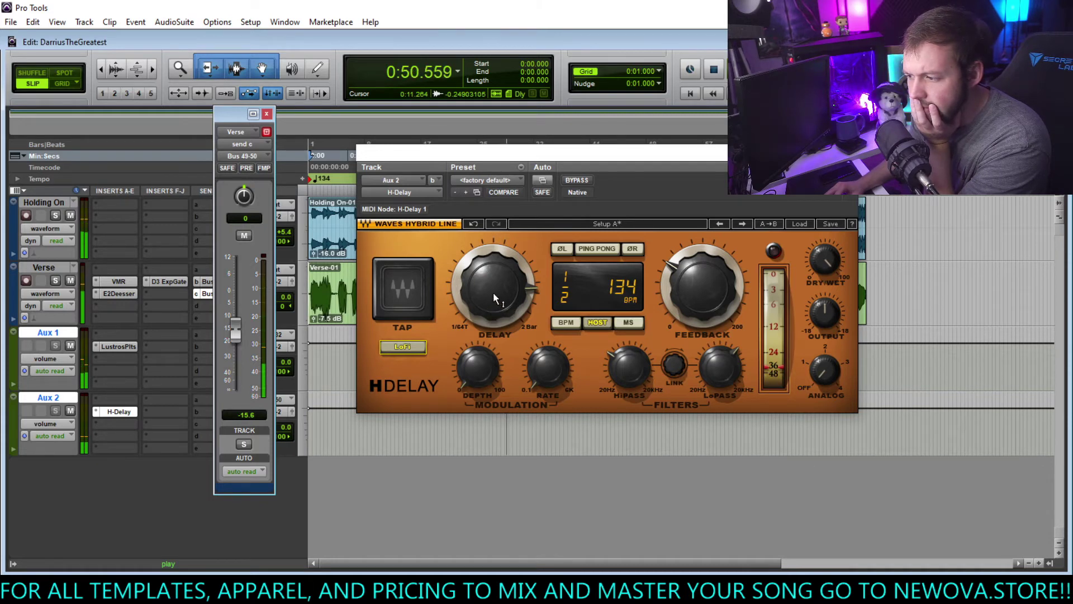
pyautogui.moveTo(688, 278); pyautogui.dragTo(688, 302)
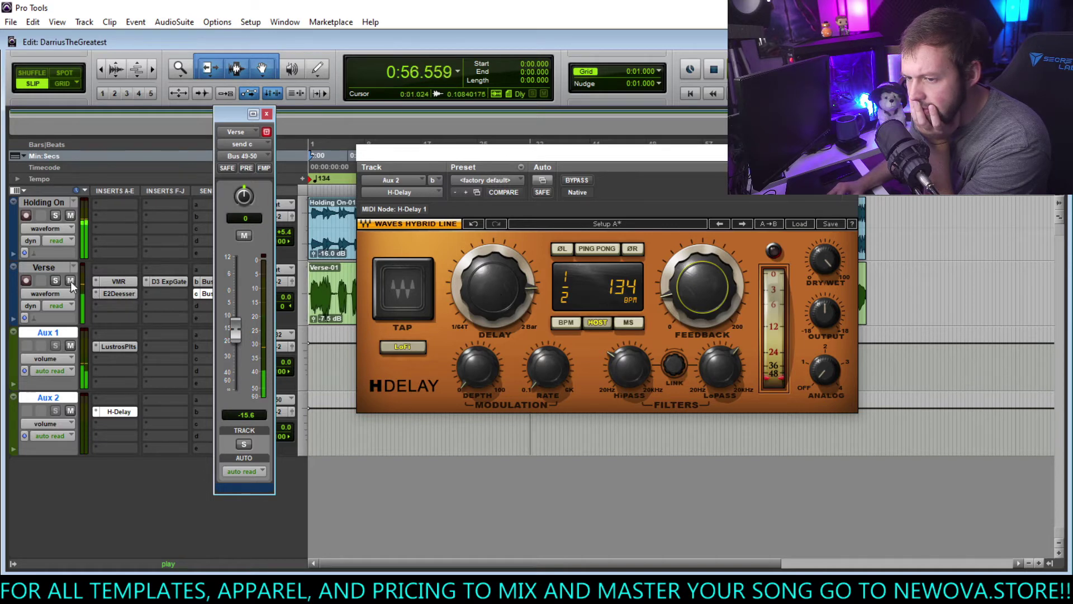
# Step: Set the H-Delay time to a dotted 1/4 note while the Verse track is soloed, and end the solo
pyautogui.click(56, 281)
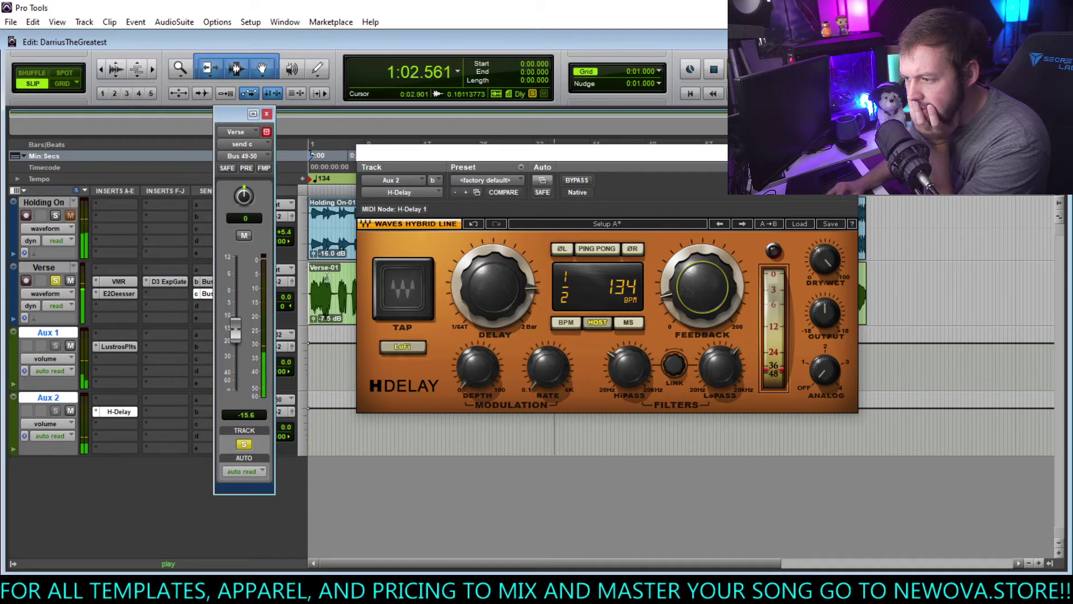
pyautogui.moveTo(494, 284); pyautogui.dragTo(494, 286)
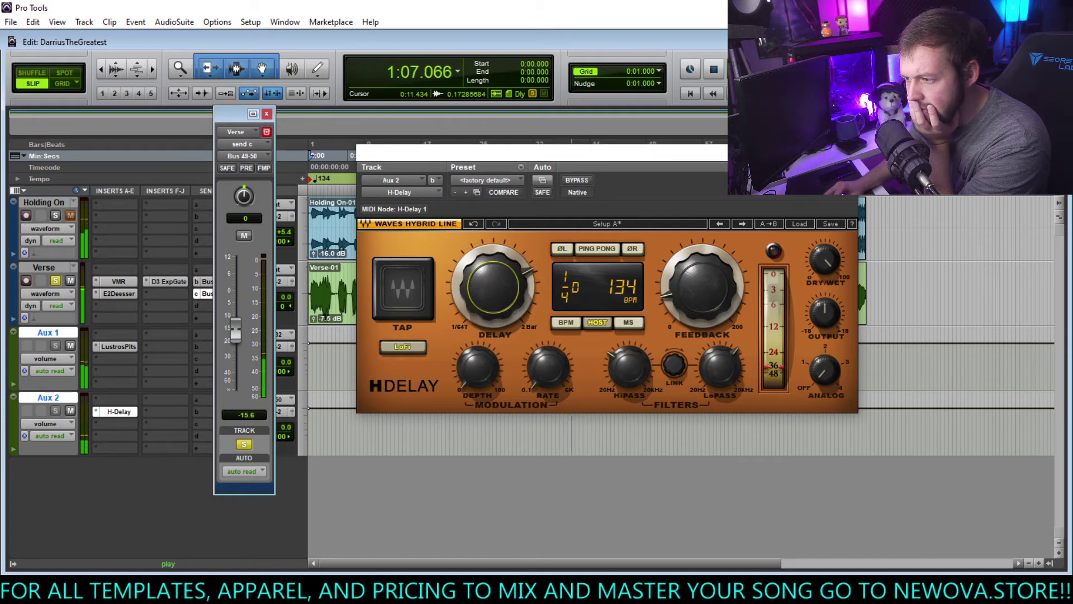
pyautogui.click(56, 281)
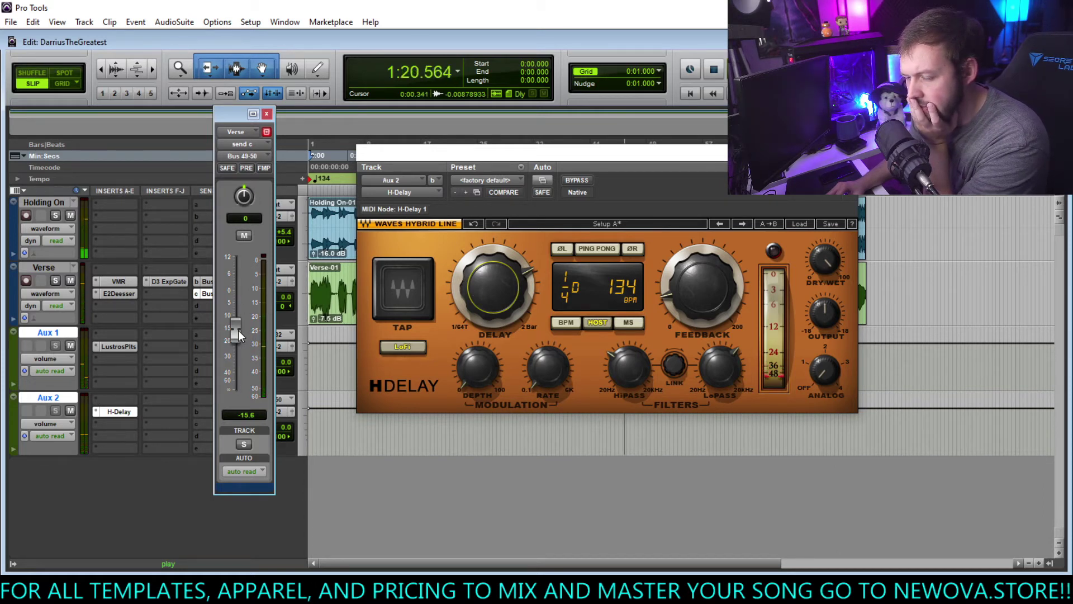
# Step: Lower the Verse send c to -22.2 dB, switch H-Delay's ping pong on, and solo the Verse track
pyautogui.moveTo(239, 331); pyautogui.dragTo(234, 347)
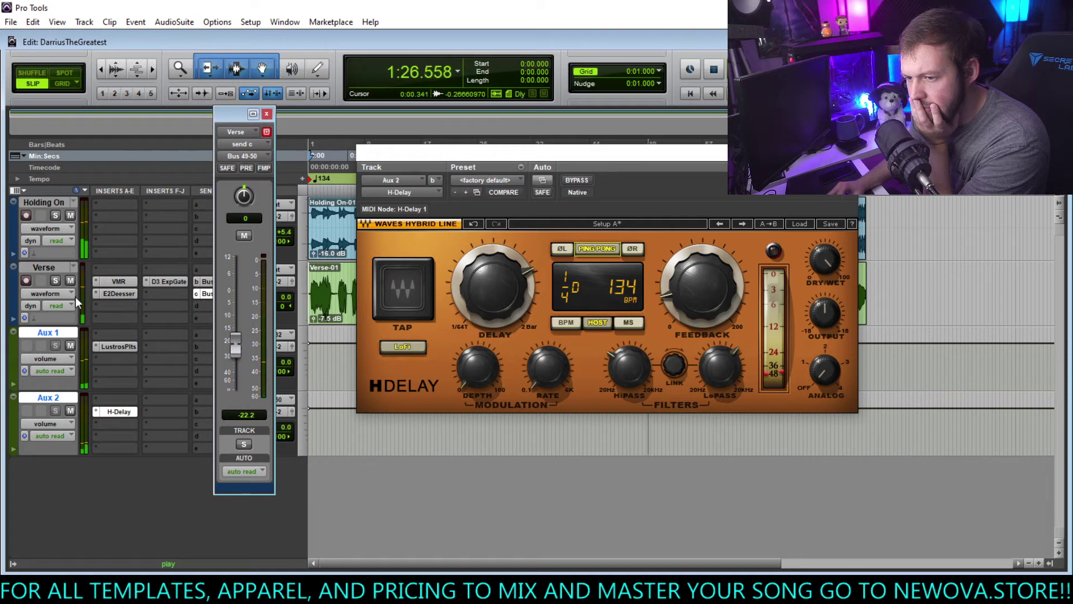
pyautogui.click(55, 280)
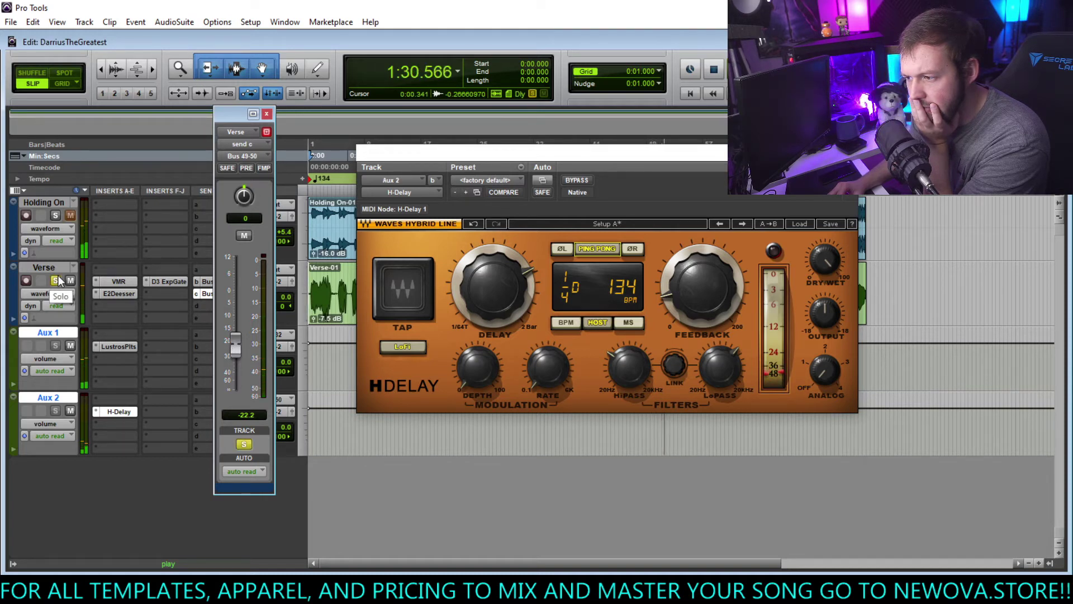
# Step: Unsolo the Verse track and close the H-Delay and send c windows
pyautogui.click(57, 280)
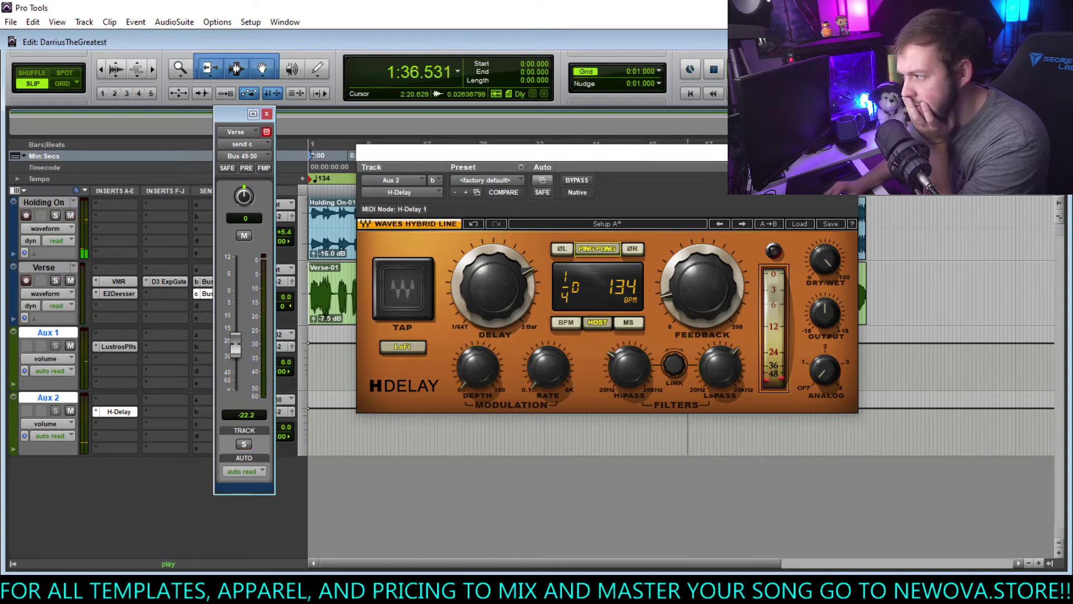
pyautogui.click(850, 152)
pyautogui.click(267, 114)
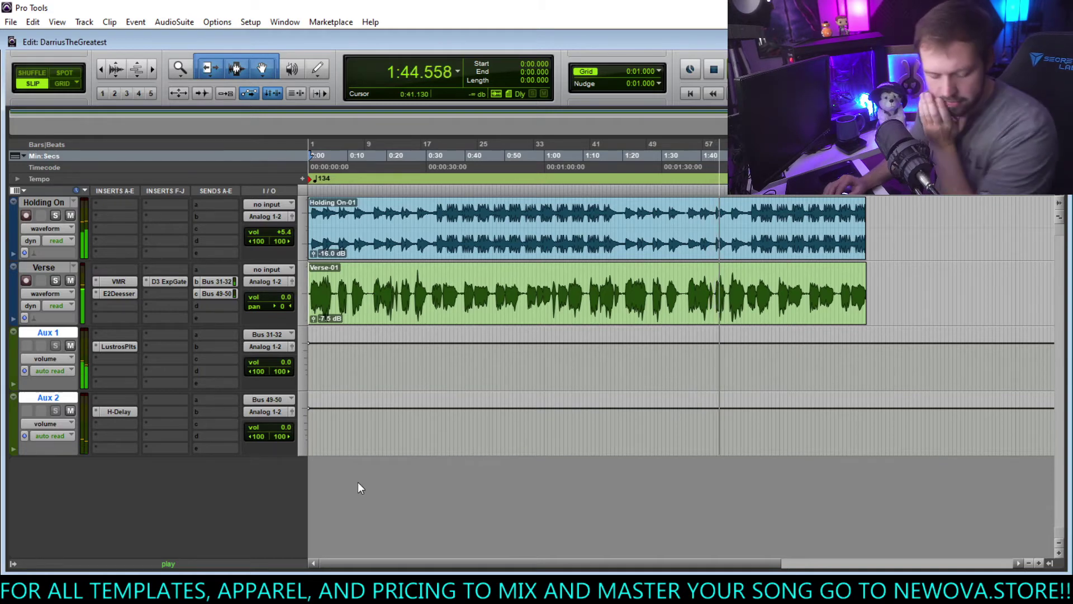
# Step: Create one new stereo Master Fader track
pyautogui.hotkey('ctrl', 'shift', 'n')
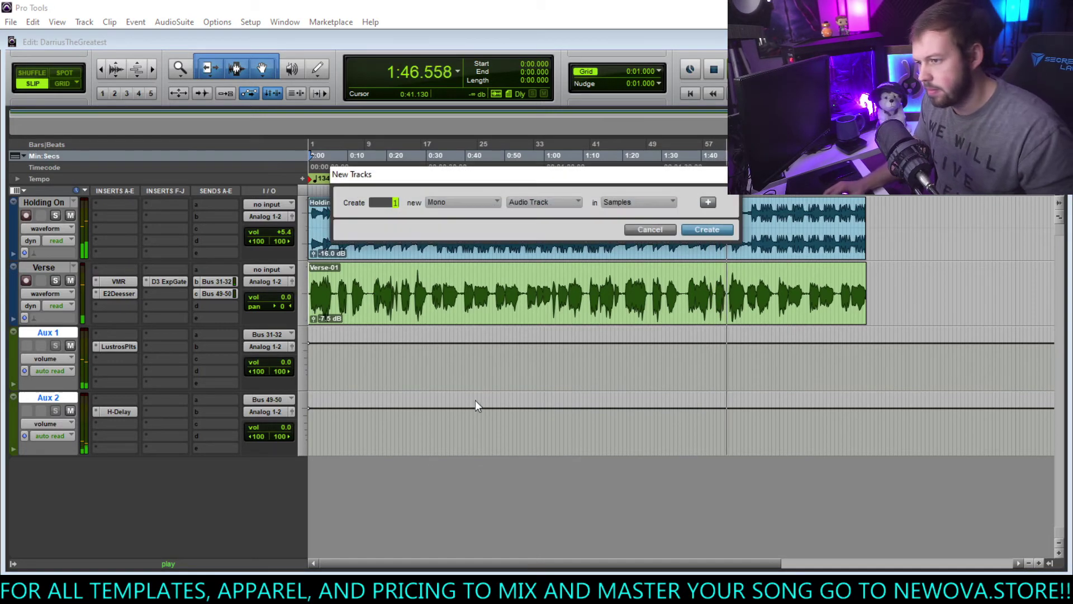
pyautogui.click(466, 205)
pyautogui.click(469, 217)
pyautogui.click(543, 201)
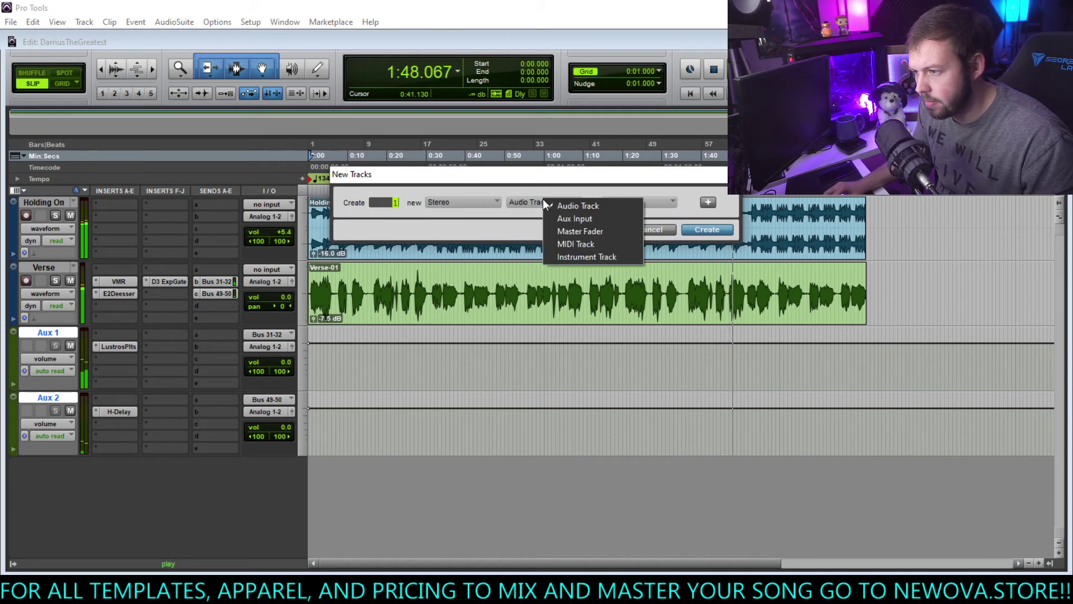
pyautogui.click(564, 230)
pyautogui.click(700, 230)
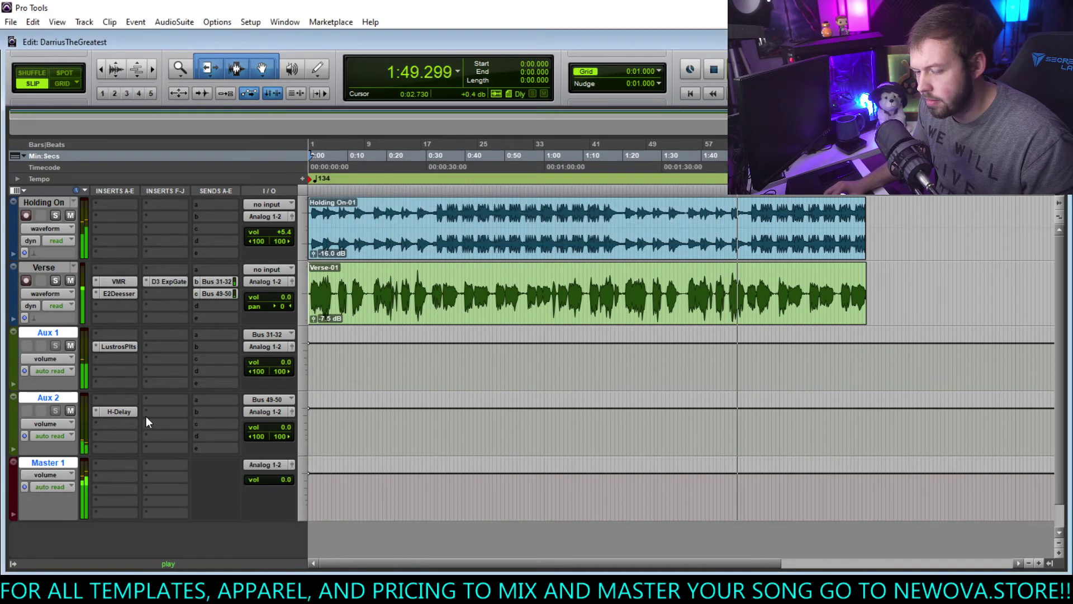
# Step: Stop playback and insert the multichannel Multipass (stereo) plug-in on the master fader track
pyautogui.click(225, 295)
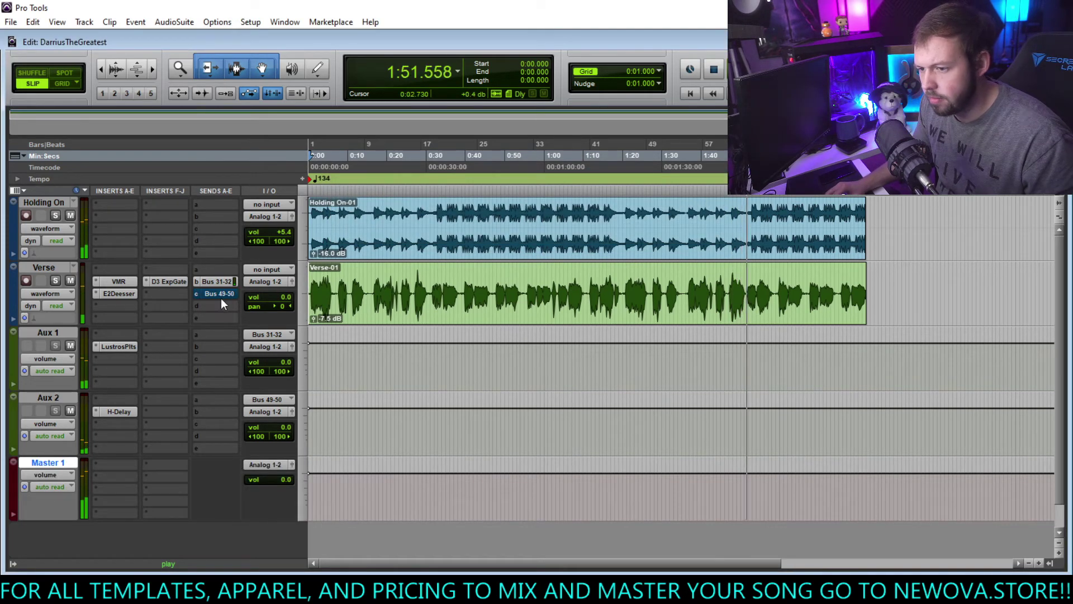
pyautogui.click(120, 476)
pyautogui.click(224, 459)
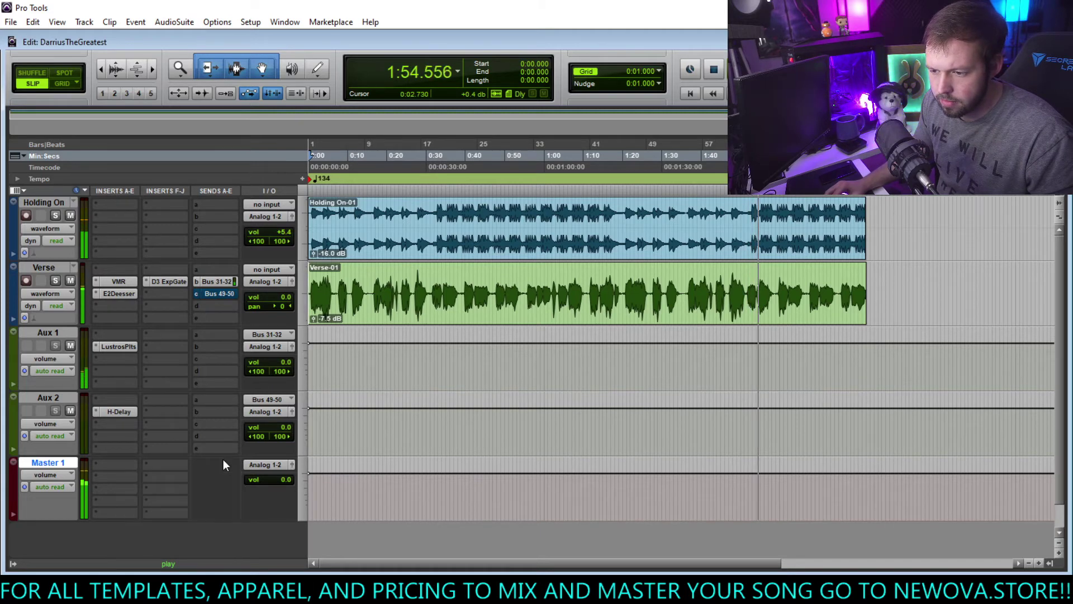
pyautogui.press('space')
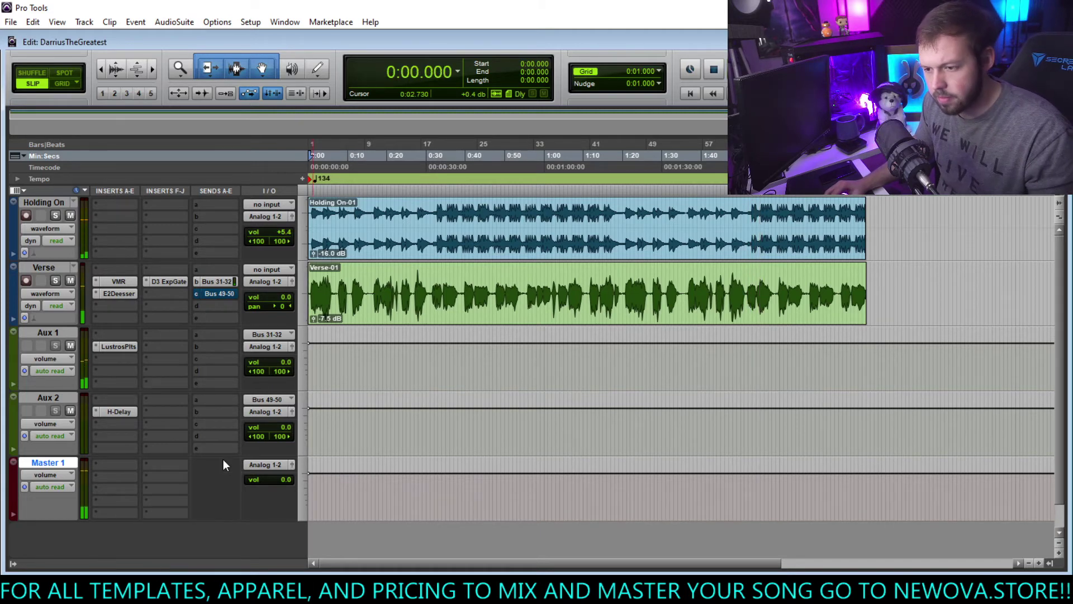
pyautogui.click(113, 473)
pyautogui.moveTo(160, 499)
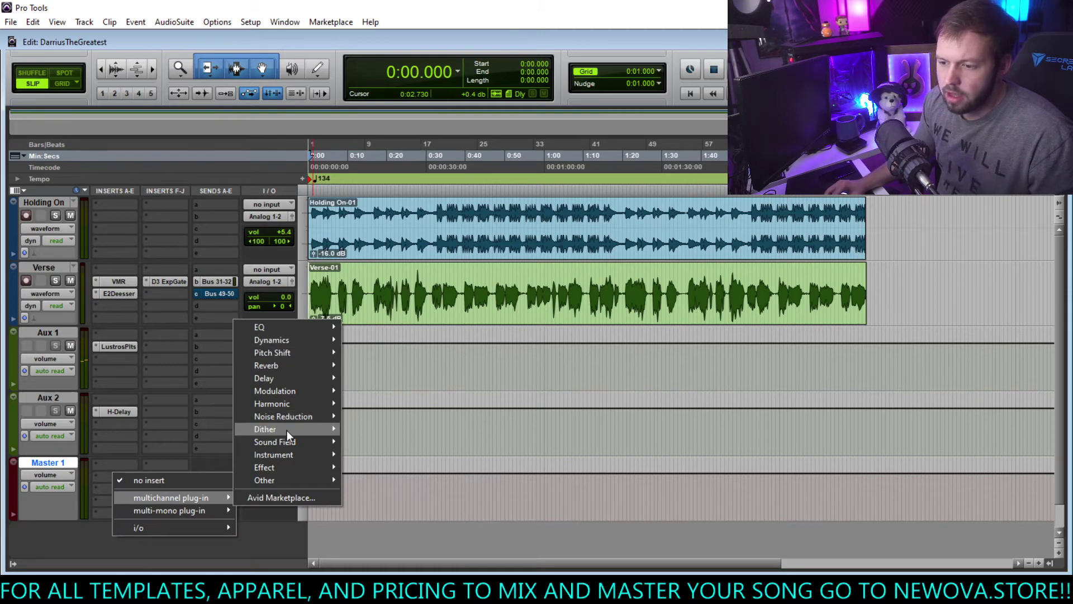
pyautogui.moveTo(304, 482)
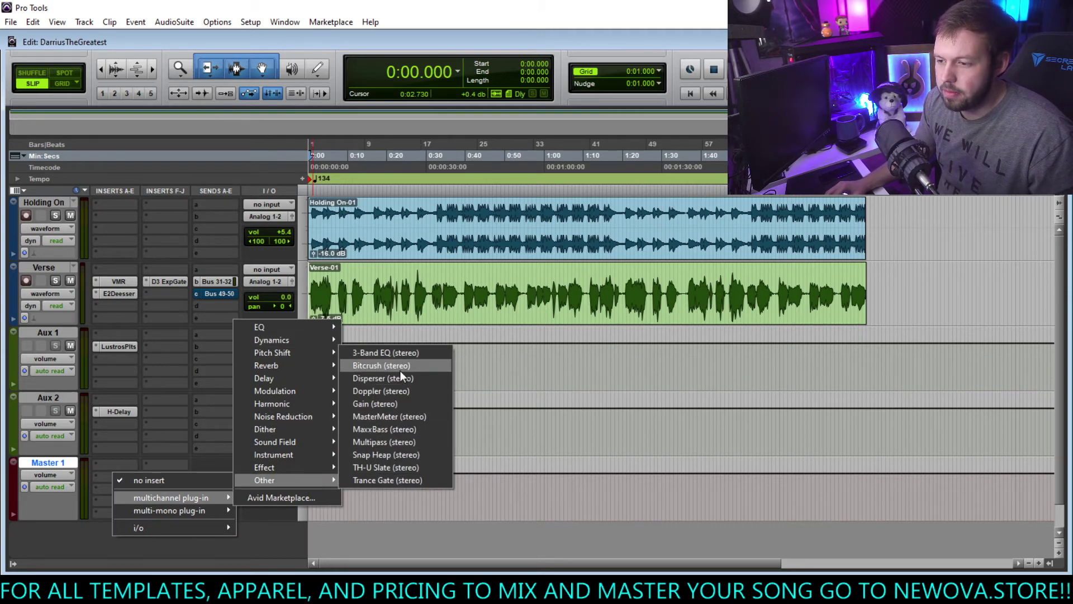
pyautogui.click(402, 442)
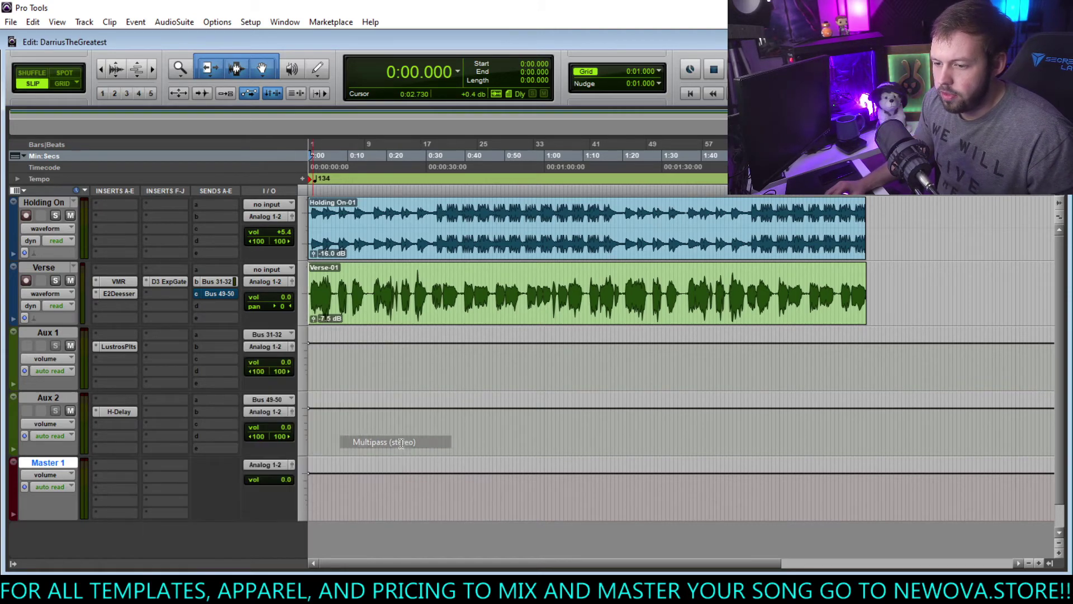
pyautogui.moveTo(590, 162); pyautogui.dragTo(353, 54)
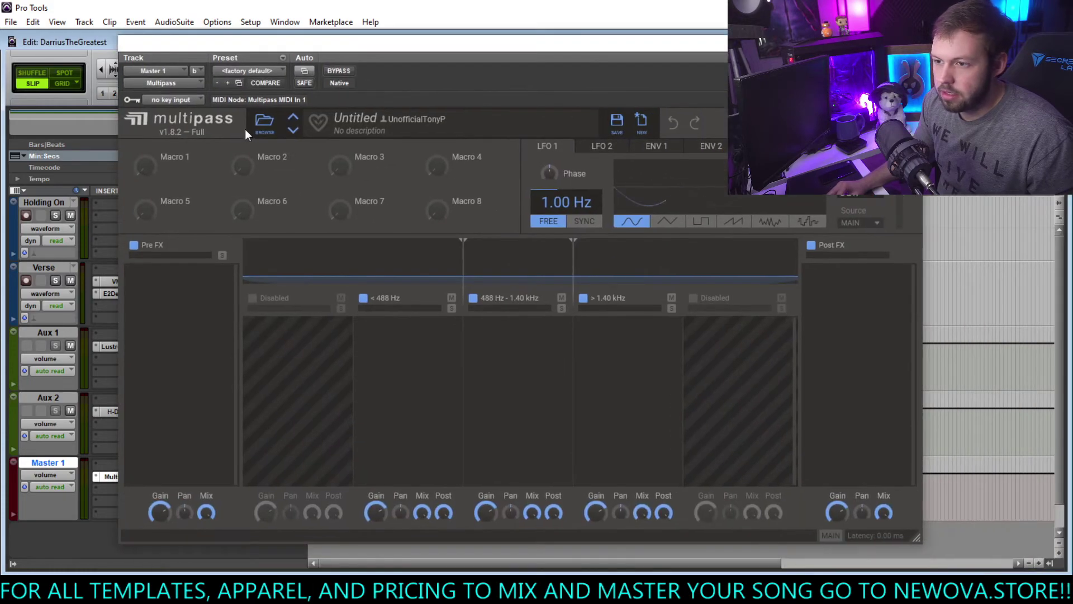
# Step: Load the Mix Finalizer preset from Multipass's Slate Digital preset folder
pyautogui.click(263, 124)
pyautogui.scroll(-2, 200, 307)
pyautogui.click(196, 303)
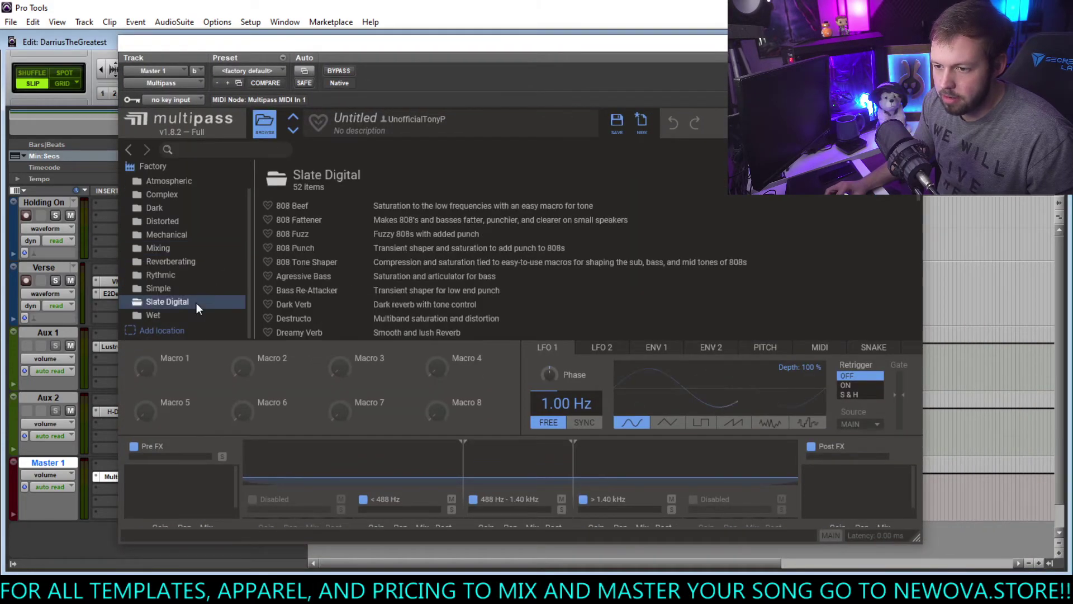
pyautogui.scroll(-6, 412, 263)
pyautogui.scroll(-5, 402, 260)
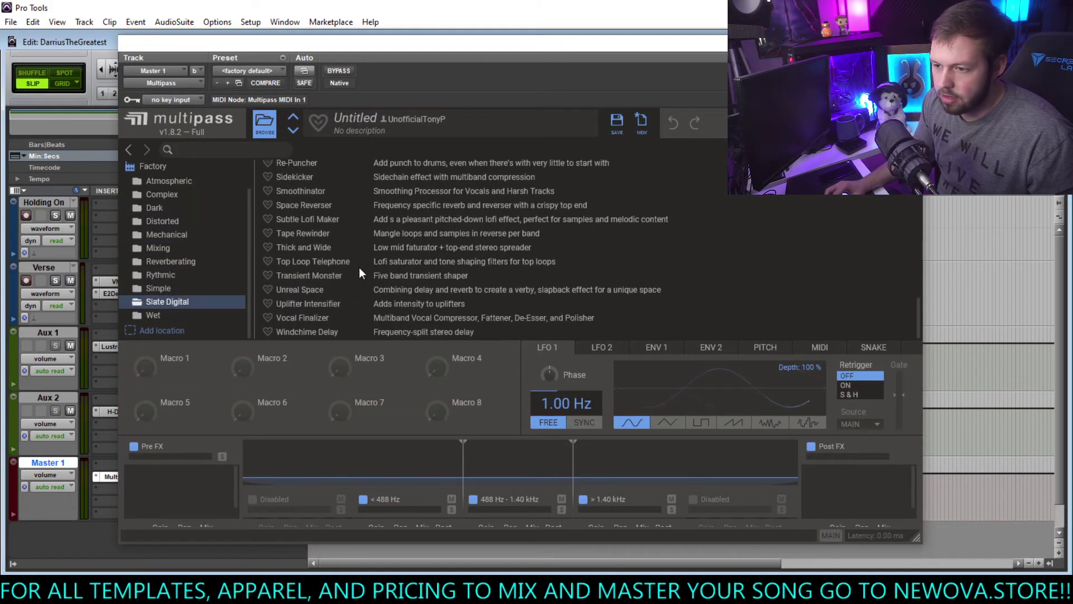
pyautogui.scroll(3, 359, 267)
pyautogui.scroll(3, 359, 268)
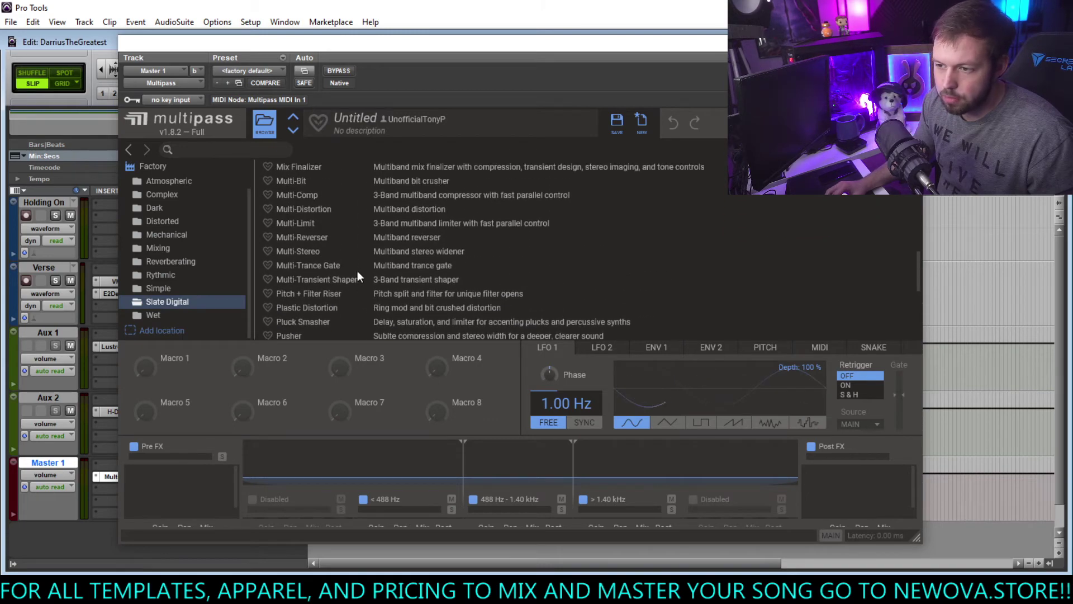
pyautogui.doubleClick(344, 233)
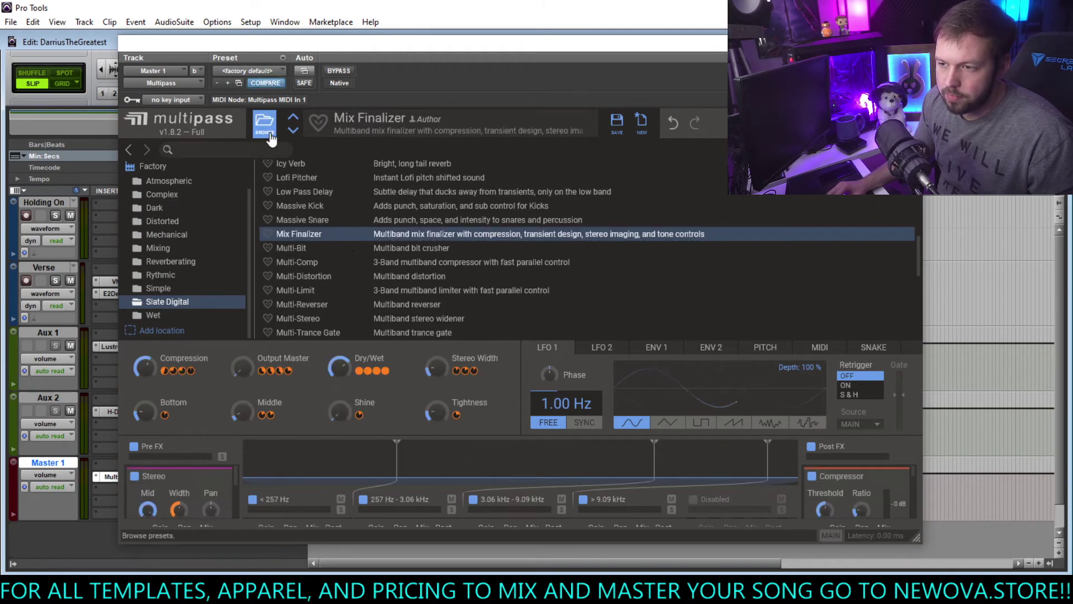
# Step: Disable Multipass's band above 9.09 kHz and turn the Compression, Middle and Bottom macros down to zero
pyautogui.click(626, 302)
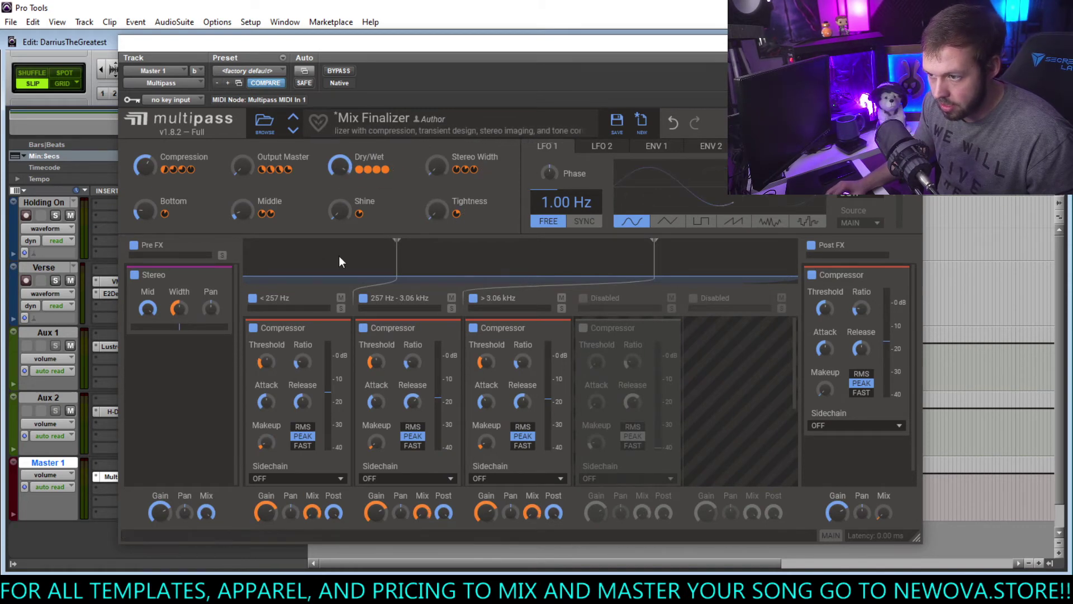
pyautogui.moveTo(241, 214); pyautogui.dragTo(231, 255)
pyautogui.moveTo(145, 213); pyautogui.dragTo(144, 218)
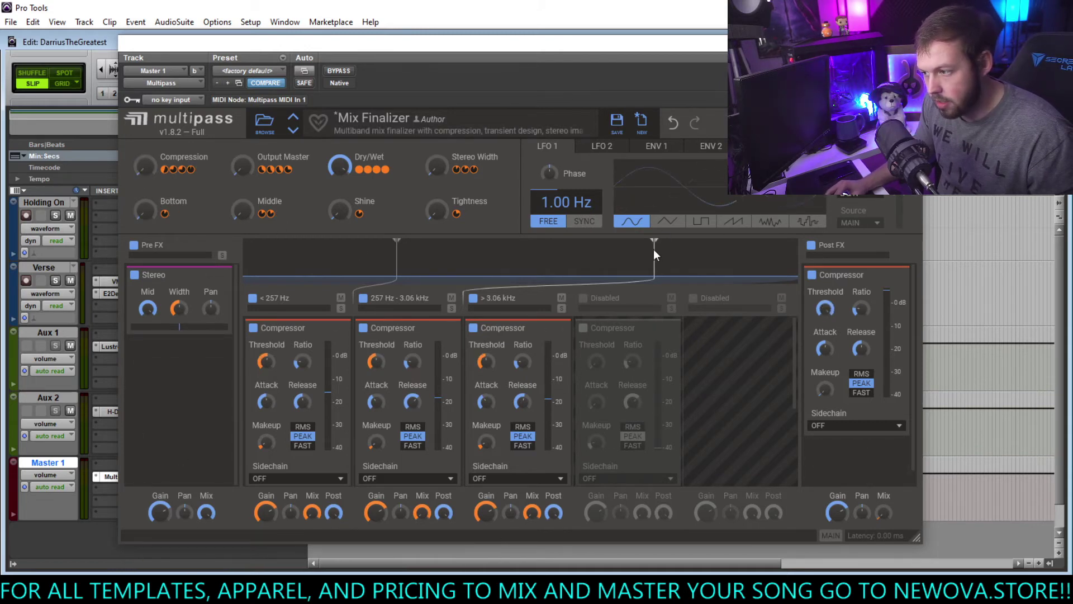
# Step: Play the song and lower Multipass's upper crossover to 1.79 kHz, with the high band soloed
pyautogui.moveTo(653, 250); pyautogui.dragTo(622, 246)
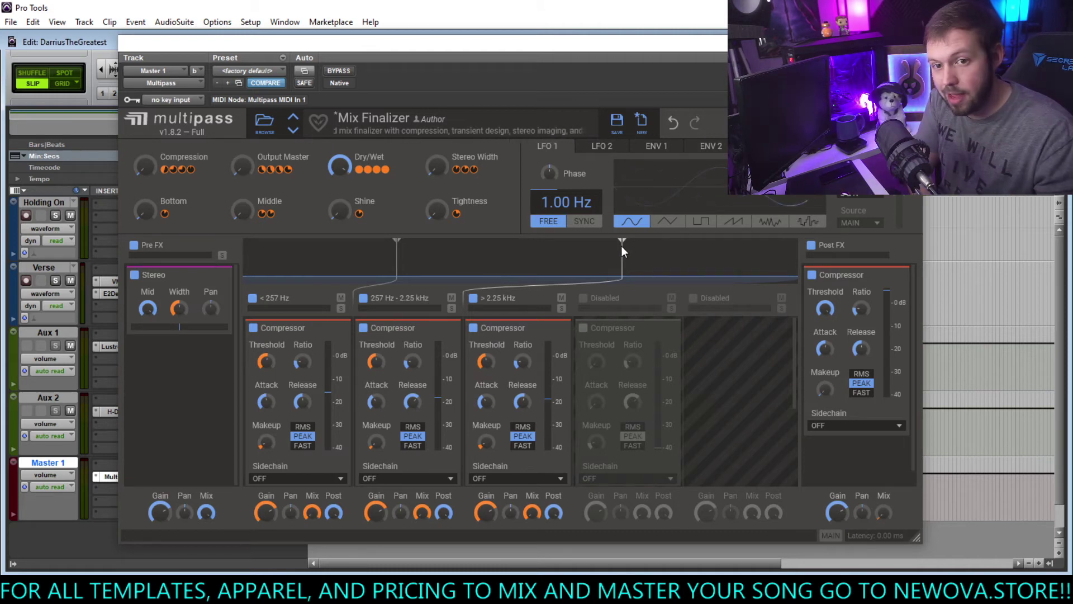
pyautogui.press('space')
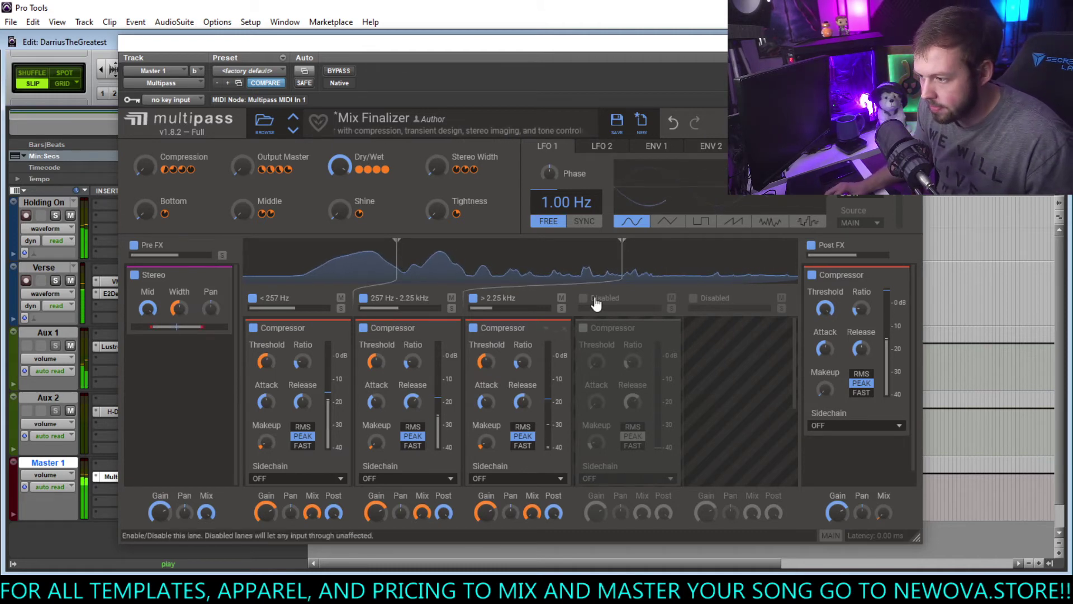
pyautogui.moveTo(593, 86); pyautogui.dragTo(596, 263)
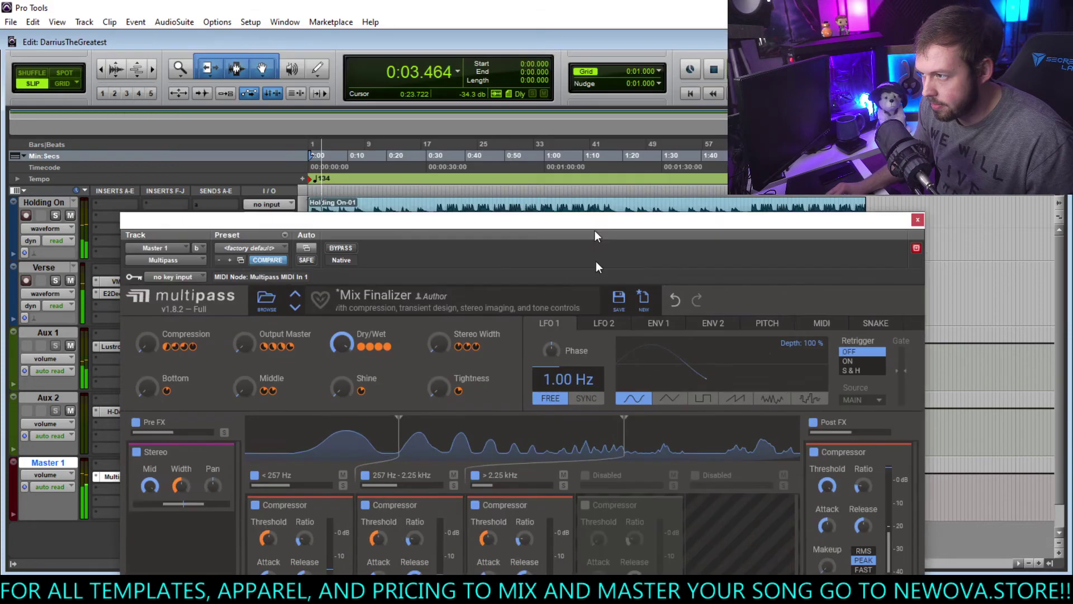
pyautogui.moveTo(467, 223); pyautogui.dragTo(430, 54)
pyautogui.click(530, 319)
pyautogui.moveTo(591, 279); pyautogui.dragTo(568, 281)
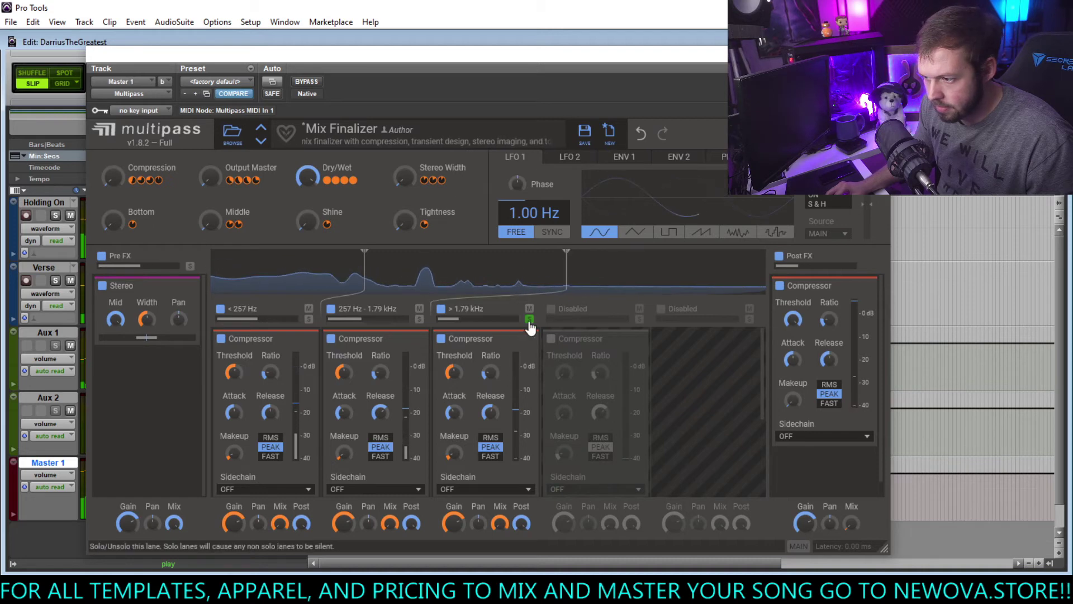
# Step: Lower the high-band compressor's threshold and raise its makeup gain
pyautogui.moveTo(454, 373); pyautogui.dragTo(454, 396)
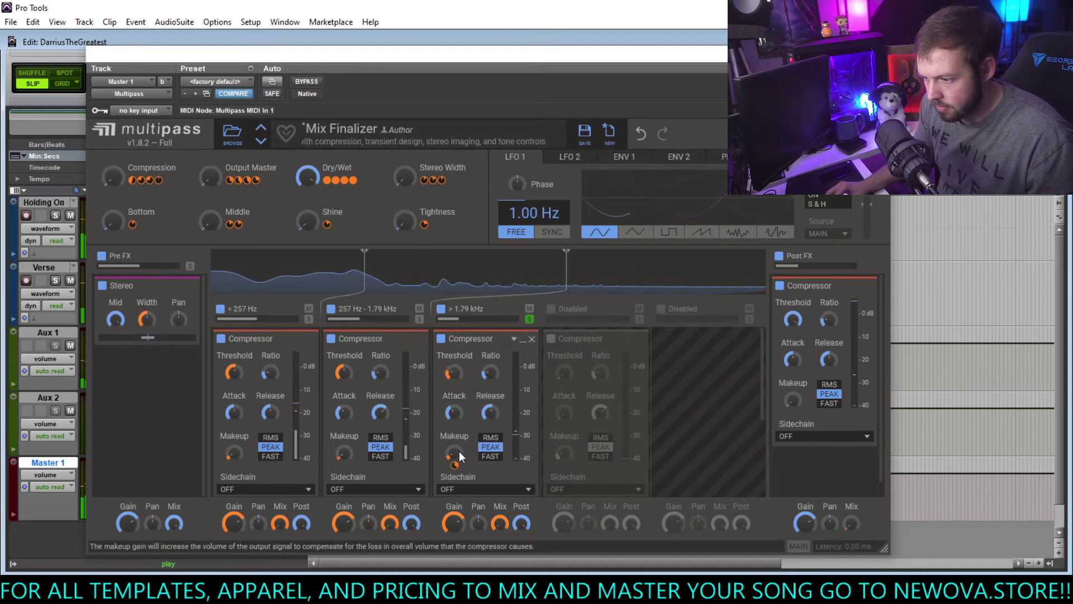
pyautogui.moveTo(459, 451); pyautogui.dragTo(459, 442)
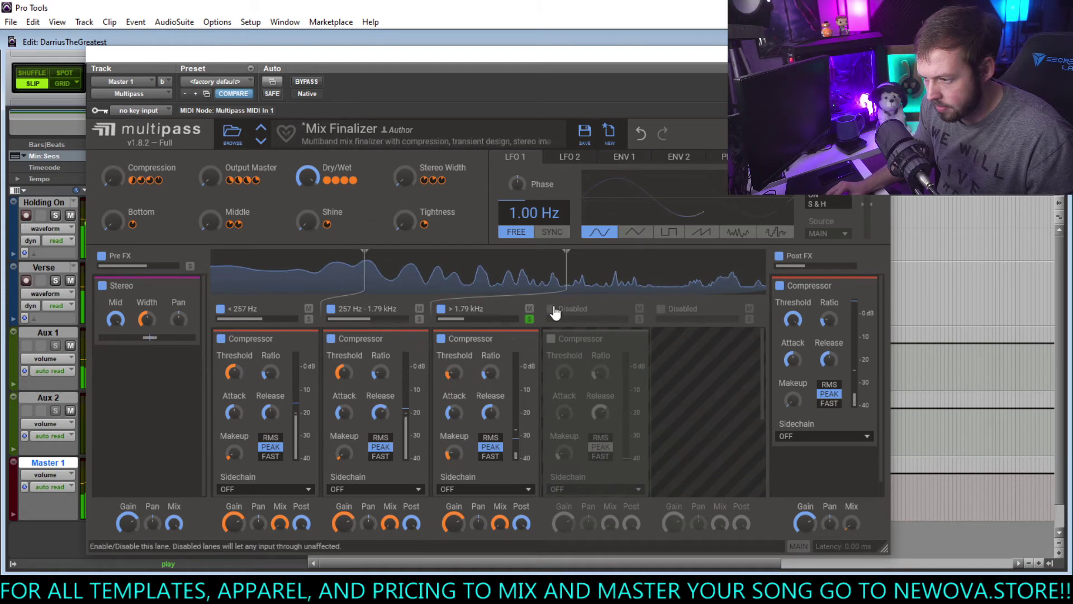
# Step: Lower the lower crossover to 168 Hz, then raise the soloed mid-band compressor's makeup gain and set its threshold to -24.47 dB
pyautogui.moveTo(364, 284); pyautogui.dragTo(322, 281)
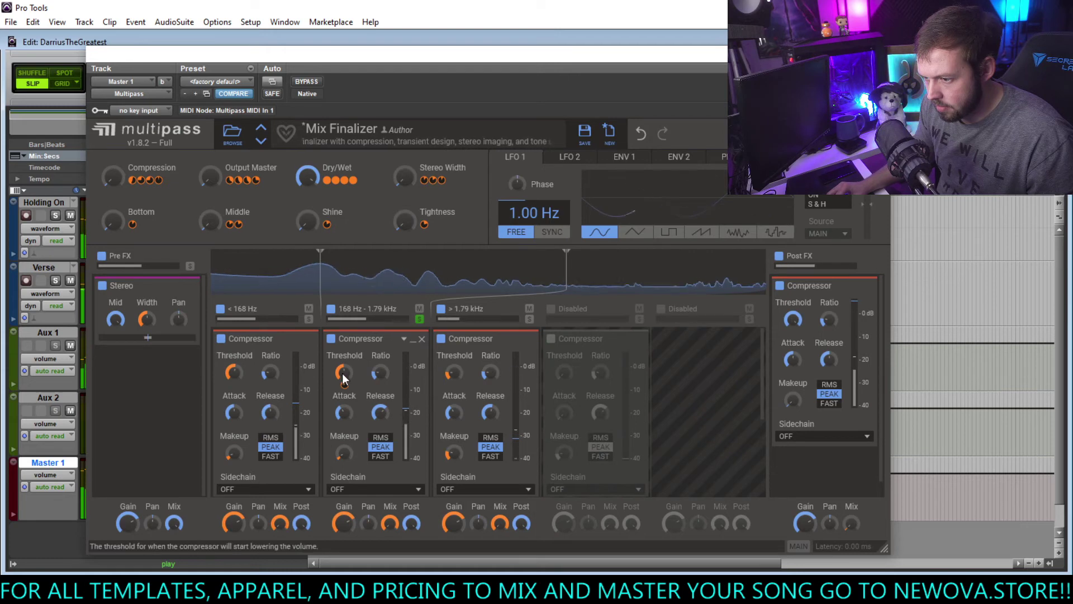
pyautogui.moveTo(354, 456); pyautogui.dragTo(355, 445)
pyautogui.moveTo(347, 369); pyautogui.dragTo(347, 370)
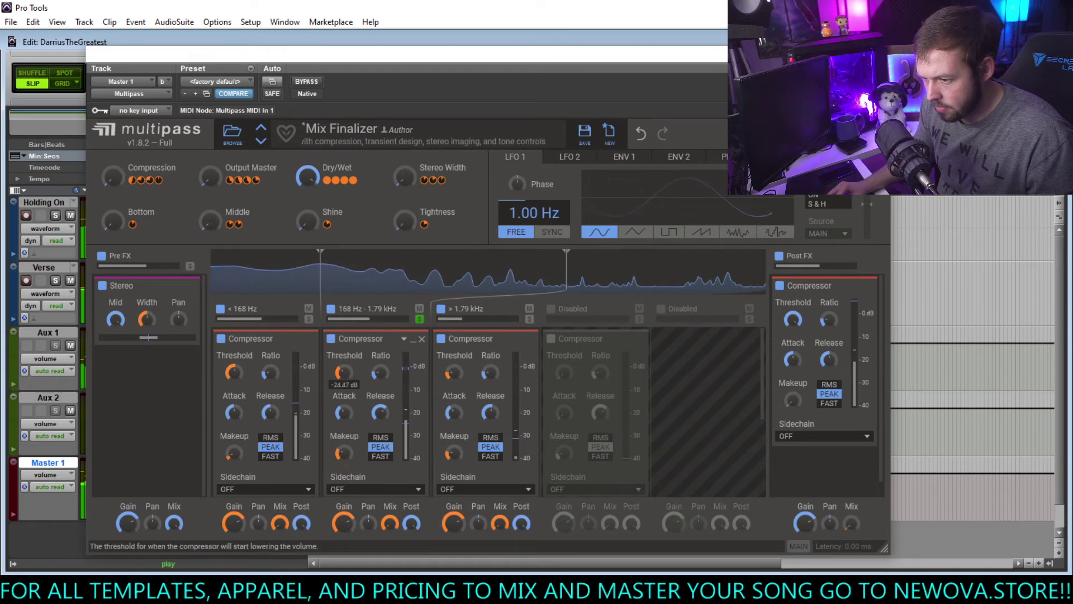
# Step: Raise the low-band compressor's makeup gain while only that band is soloed, end the solo, and slightly raise the Compression and tone macros
pyautogui.click(308, 318)
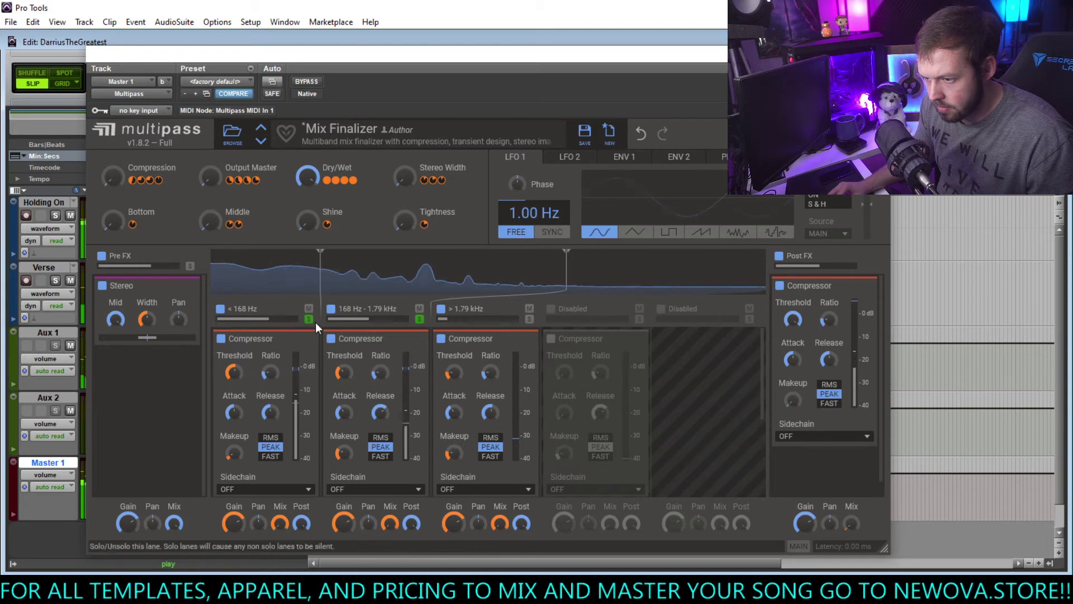
pyautogui.click(420, 321)
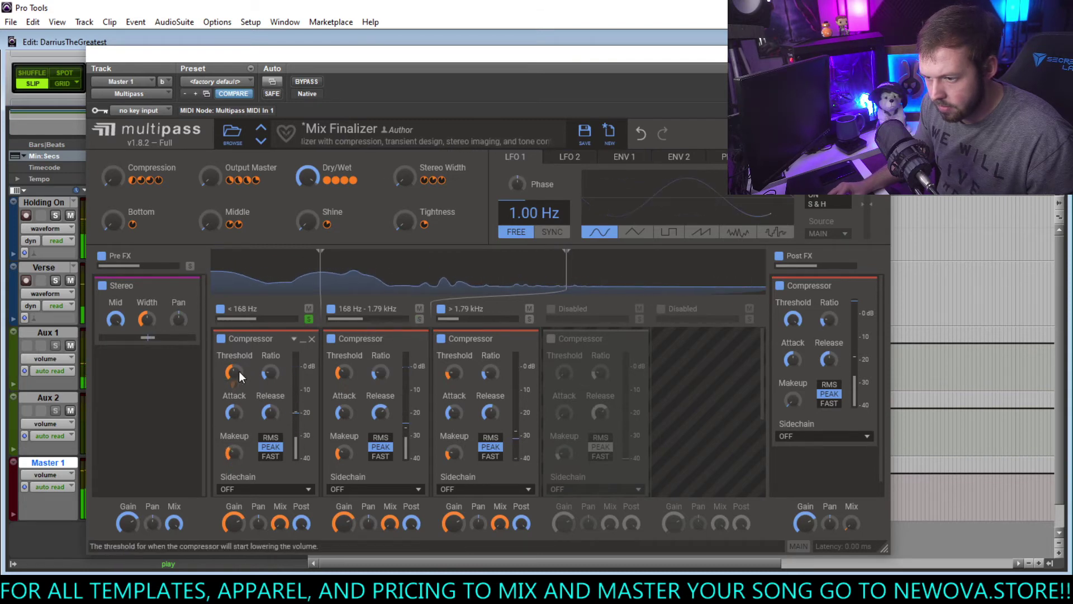
pyautogui.click(308, 320)
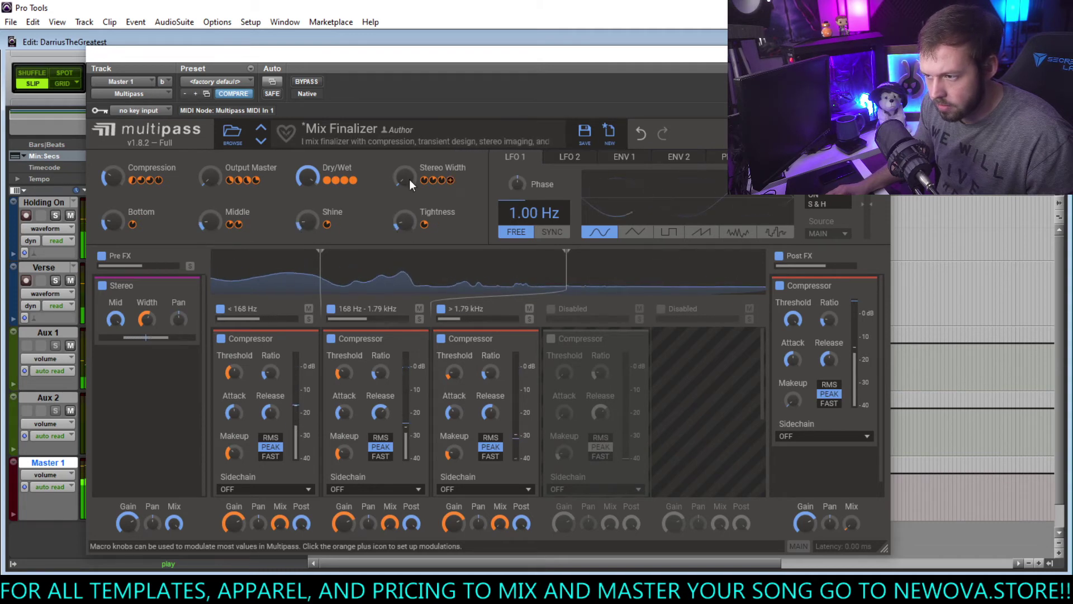
# Step: Lower the Post FX compressor threshold, set the mid band's threshold to -14.92 dB, and adjust the low band's threshold and the Stereo width
pyautogui.moveTo(794, 320)
pyautogui.mouseDown()
pyautogui.moveTo(793, 350)
pyautogui.moveTo(794, 323)
pyautogui.mouseUp()
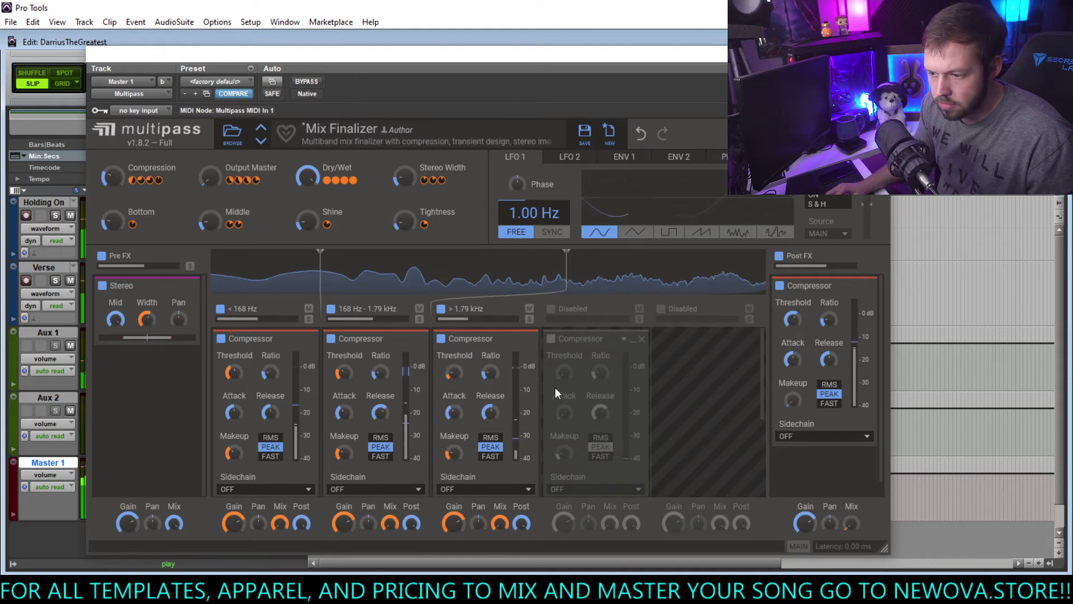
pyautogui.moveTo(348, 362); pyautogui.dragTo(347, 381)
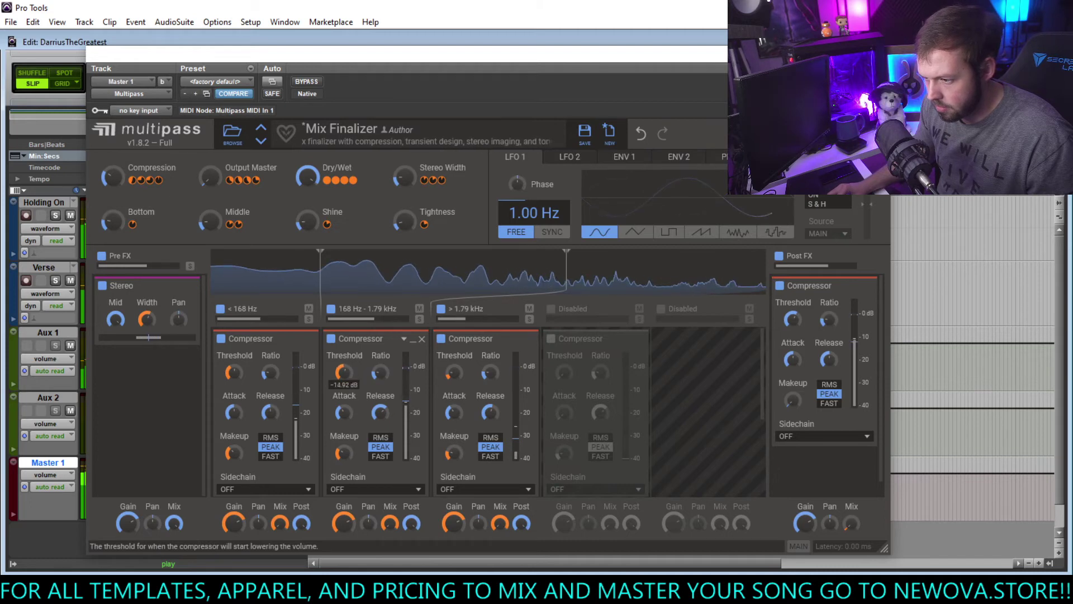
pyautogui.moveTo(233, 372); pyautogui.dragTo(234, 379)
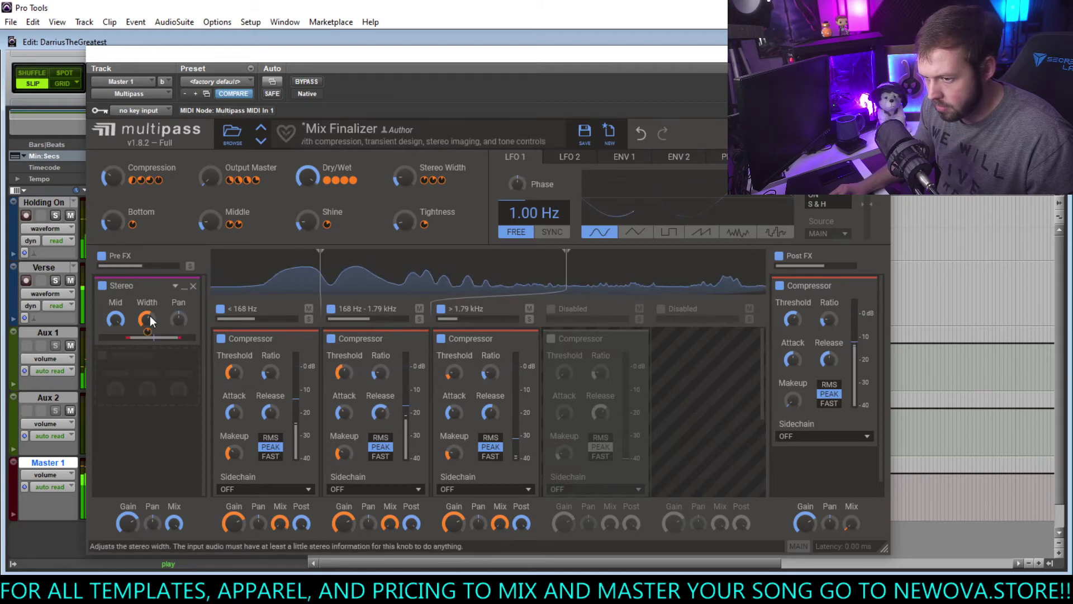
pyautogui.moveTo(147, 319); pyautogui.dragTo(155, 320)
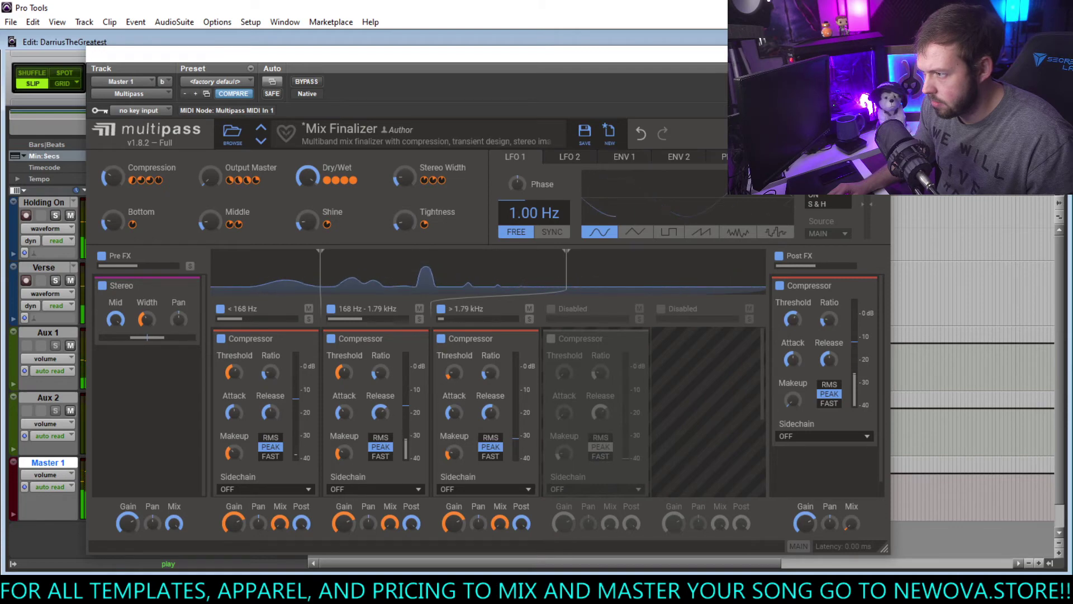
# Step: Close Multipass, open Virtual Mix Rack on the Verse track, and bring its FG-73 and CS-Lift modules into view
pyautogui.click(878, 54)
pyautogui.click(119, 281)
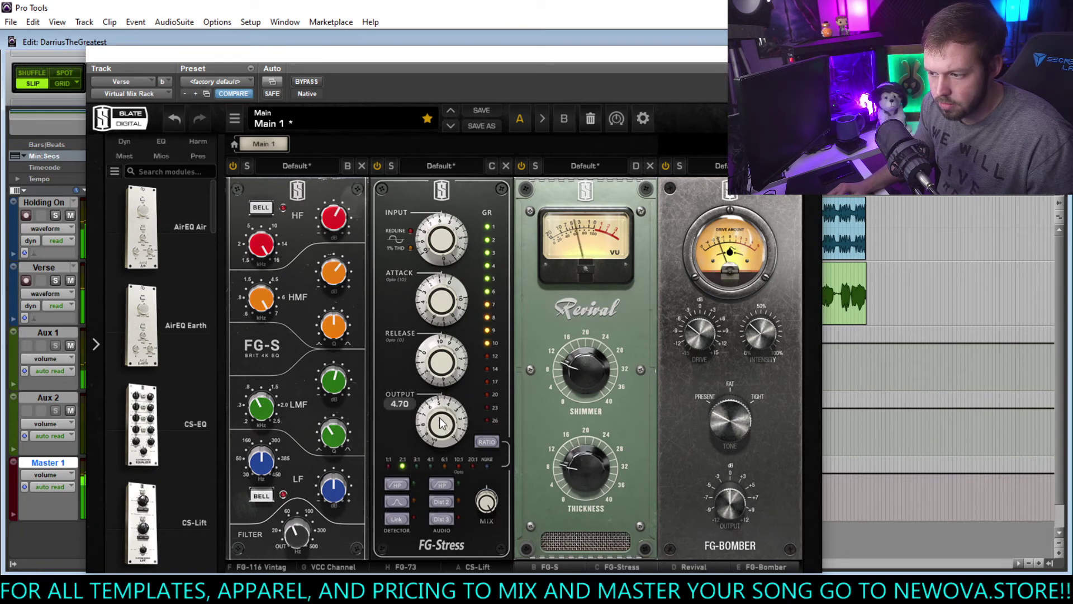
pyautogui.click(438, 568)
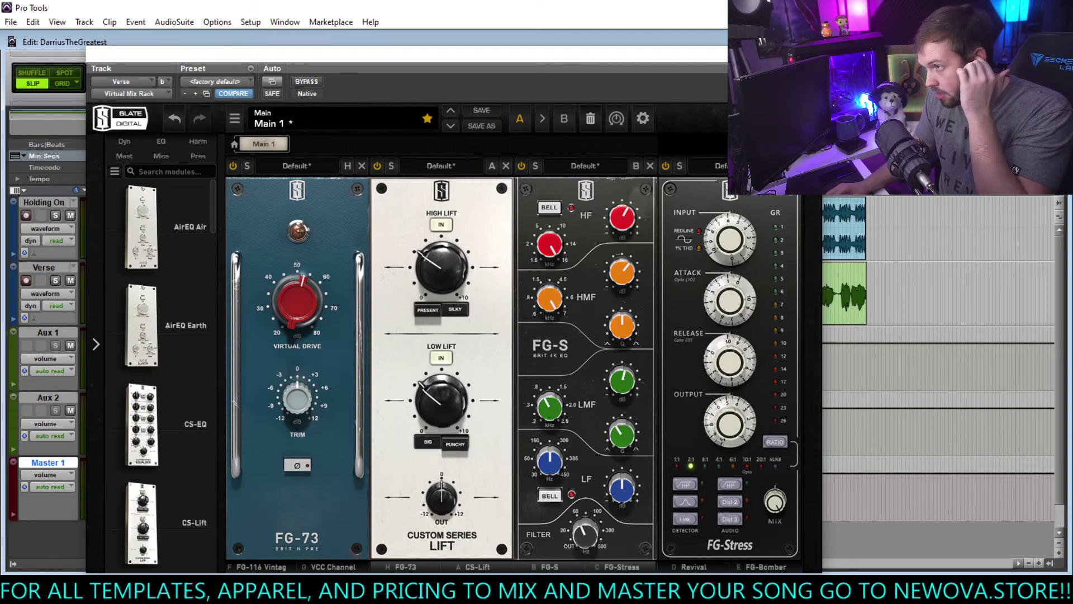
# Step: Close Virtual Mix Rack, play the mix briefly, and review the E2Deesser settings on the Verse track
pyautogui.click(809, 54)
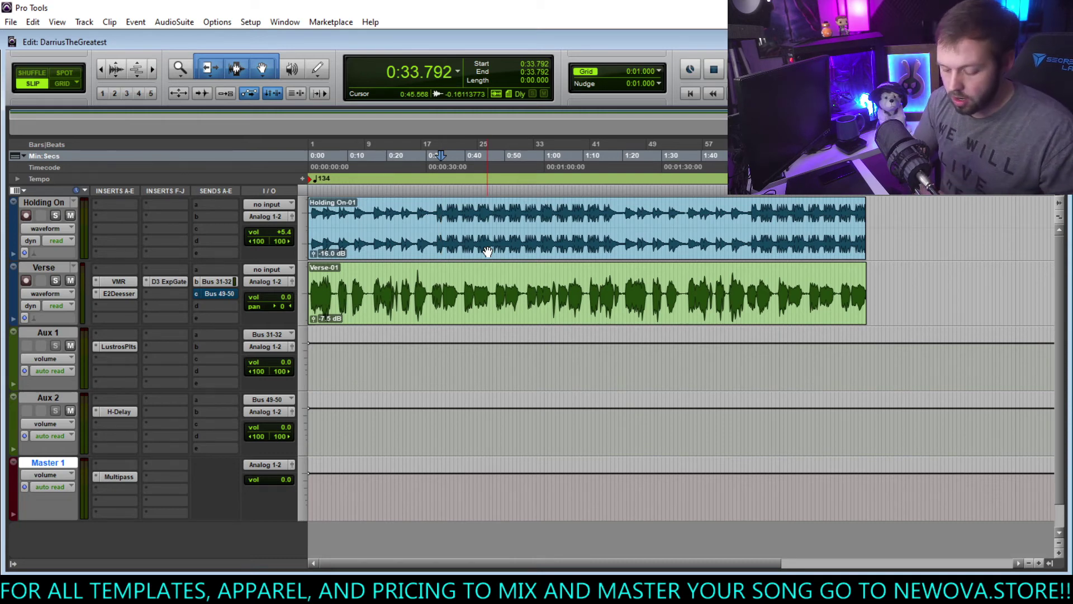
pyautogui.press('space')
pyautogui.press('space')
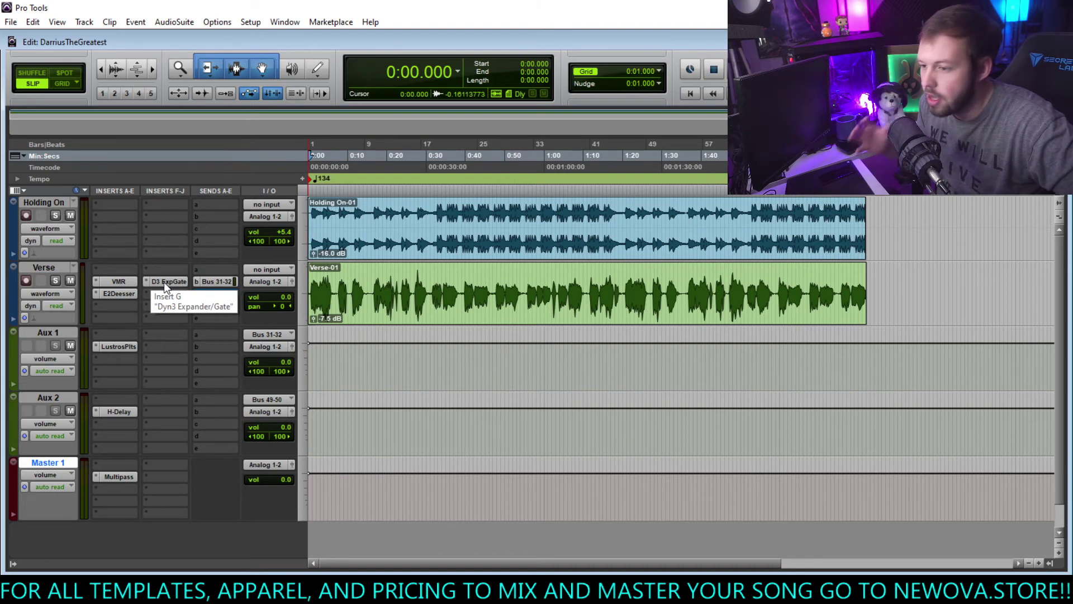
pyautogui.click(126, 297)
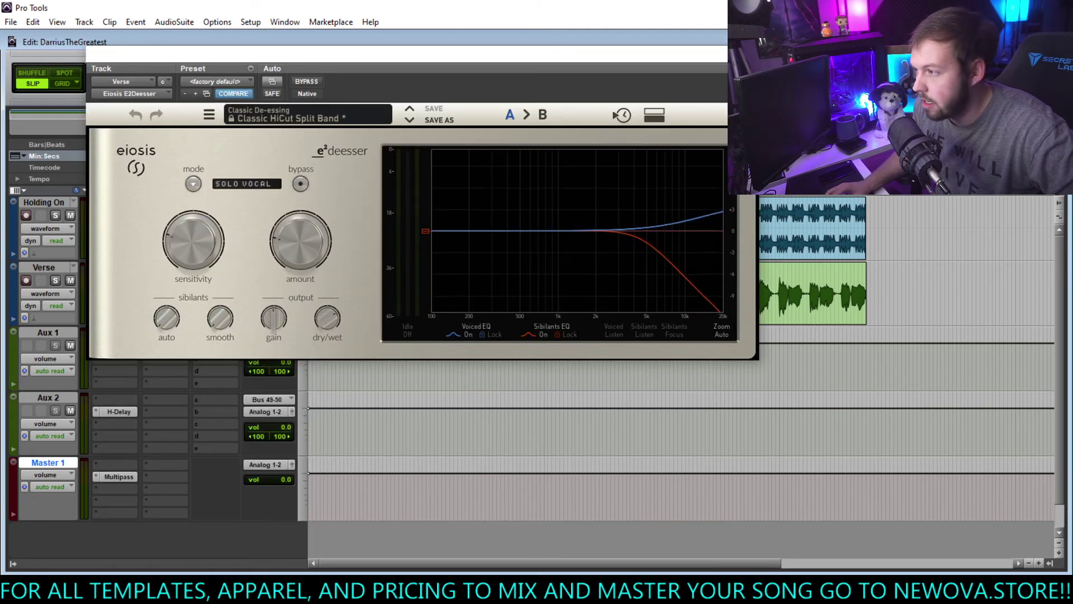
pyautogui.click(747, 54)
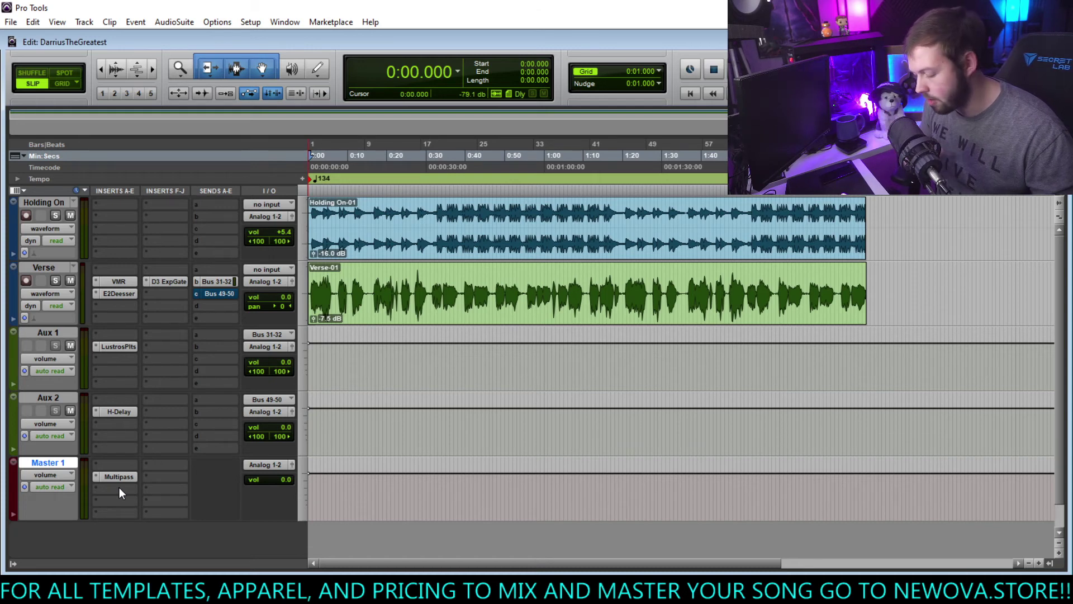
# Step: Start playback from the beginning and insert the stereo FG-X Virtual Mastering Console below Multipass on Master 1
pyautogui.press('space')
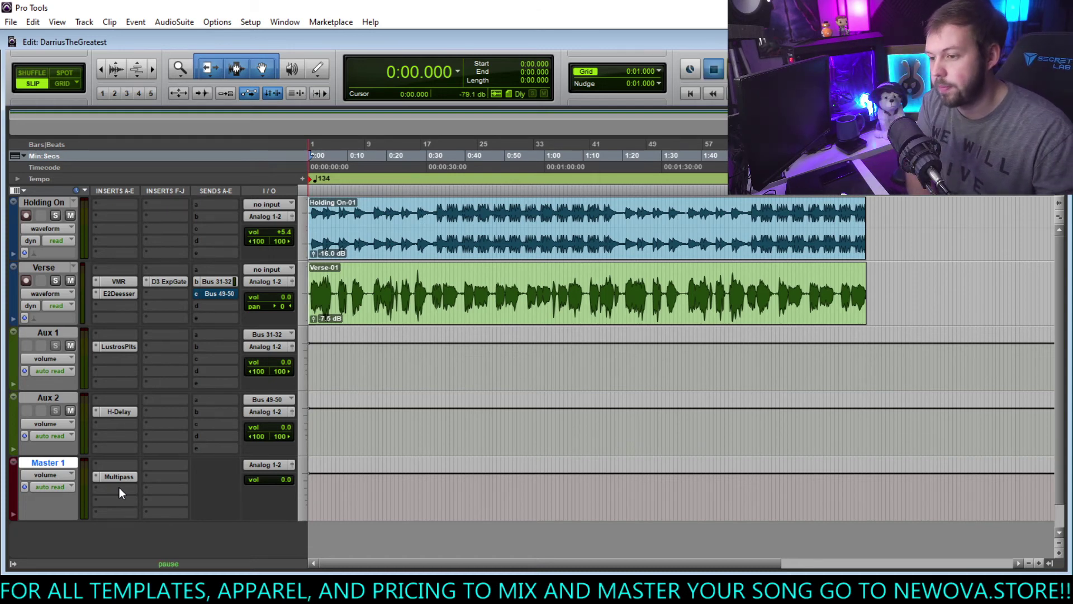
pyautogui.click(119, 488)
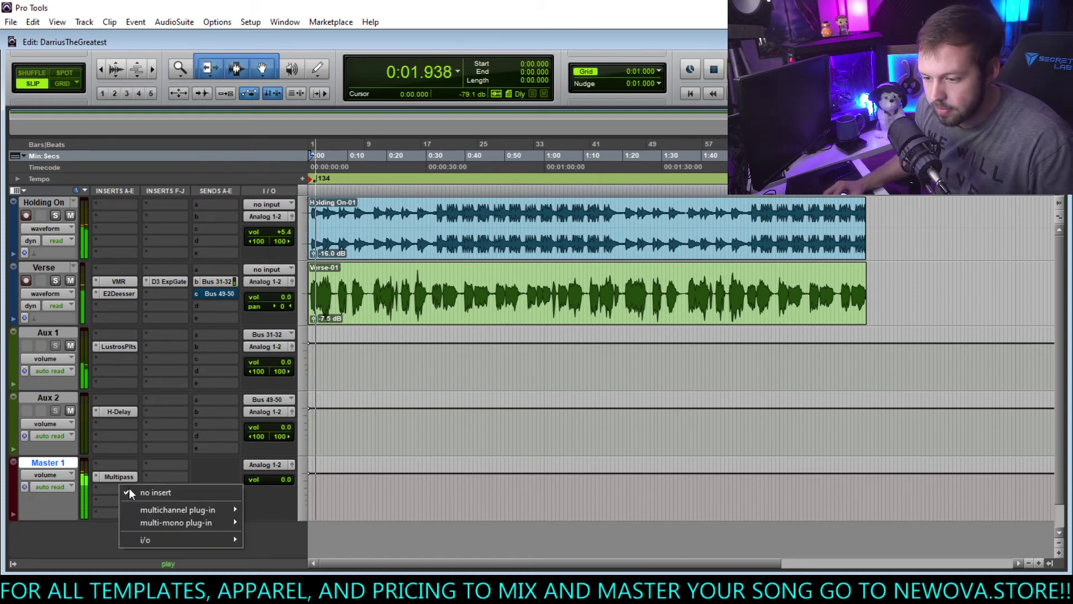
pyautogui.moveTo(153, 510)
pyautogui.moveTo(273, 352)
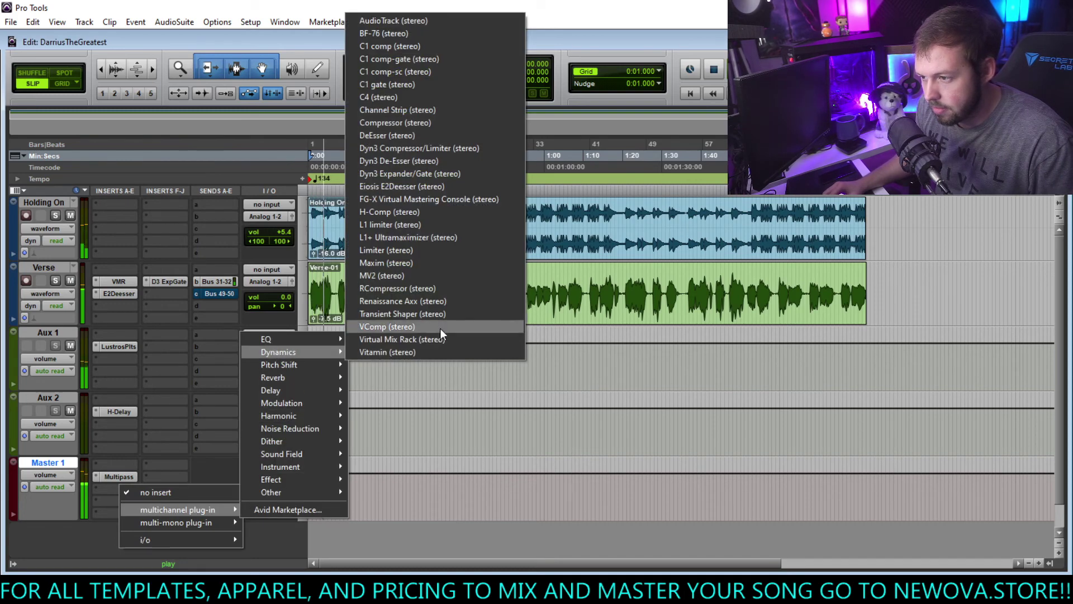
pyautogui.click(453, 199)
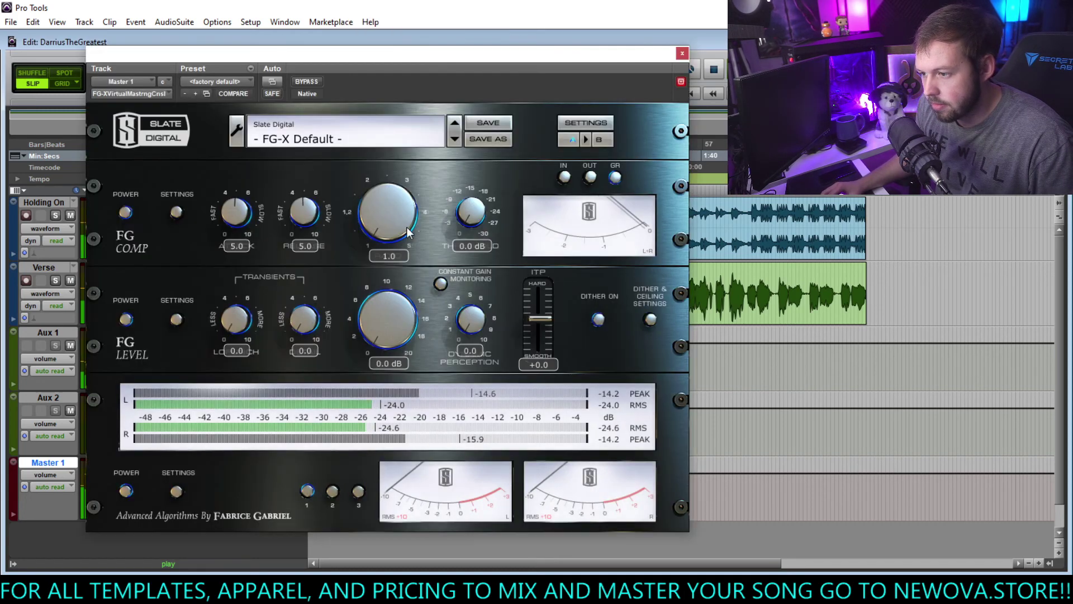
# Step: Raise the FG Comp ratio to about 1.2 and save the dither settings with a -0.10 ceiling and 16-bit output
pyautogui.moveTo(407, 227); pyautogui.dragTo(407, 183)
pyautogui.click(649, 319)
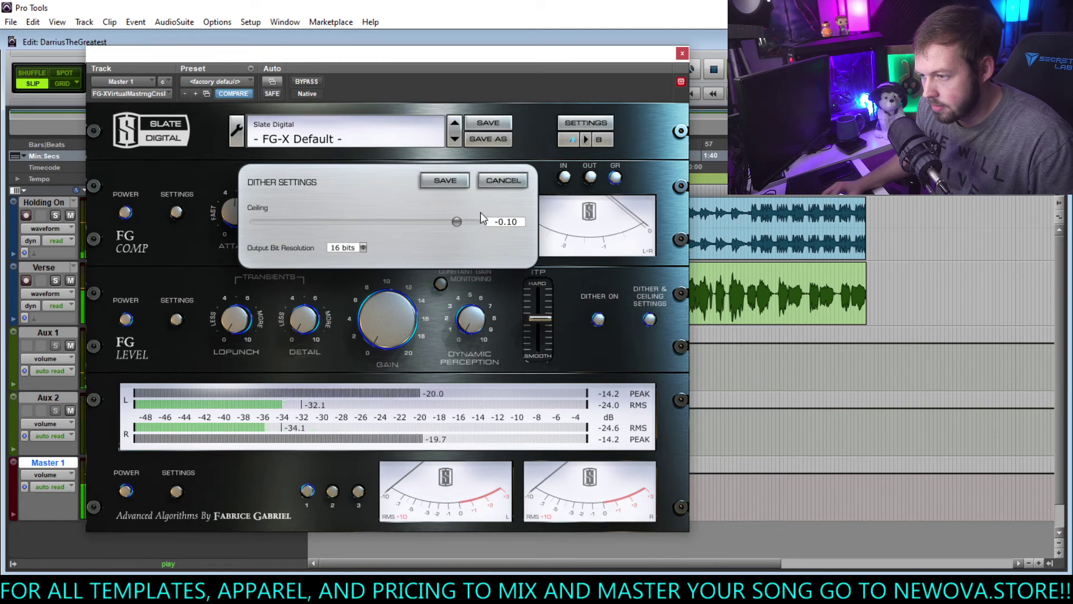
pyautogui.click(445, 180)
# Step: Raise the FG Level gain to about 7 dB, fine-tuning it while the mix plays from 0:31.402
pyautogui.moveTo(398, 311); pyautogui.dragTo(391, 297)
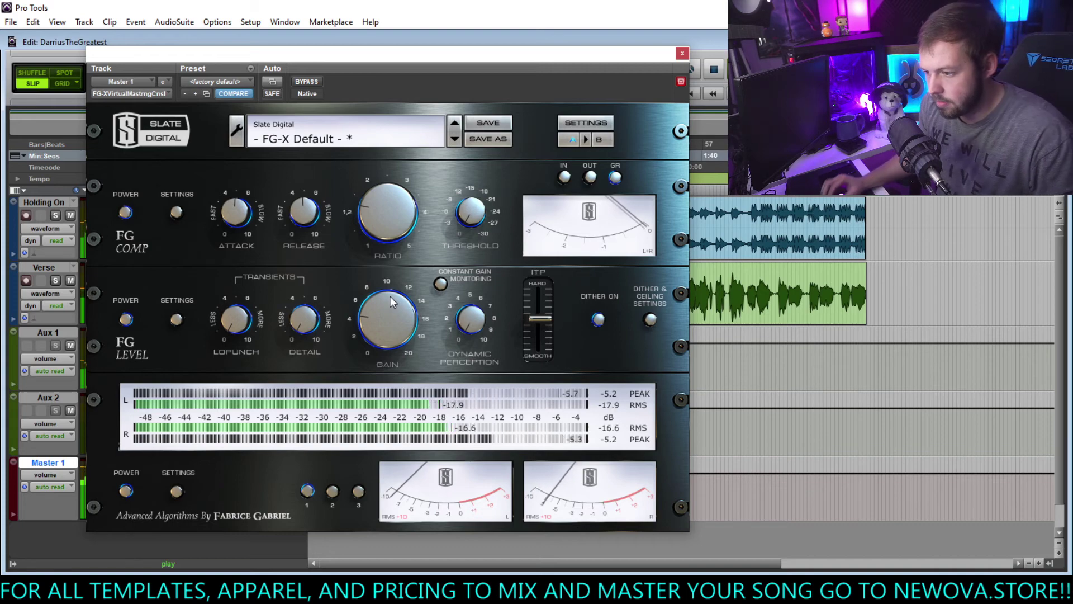
pyautogui.moveTo(391, 297); pyautogui.dragTo(385, 329)
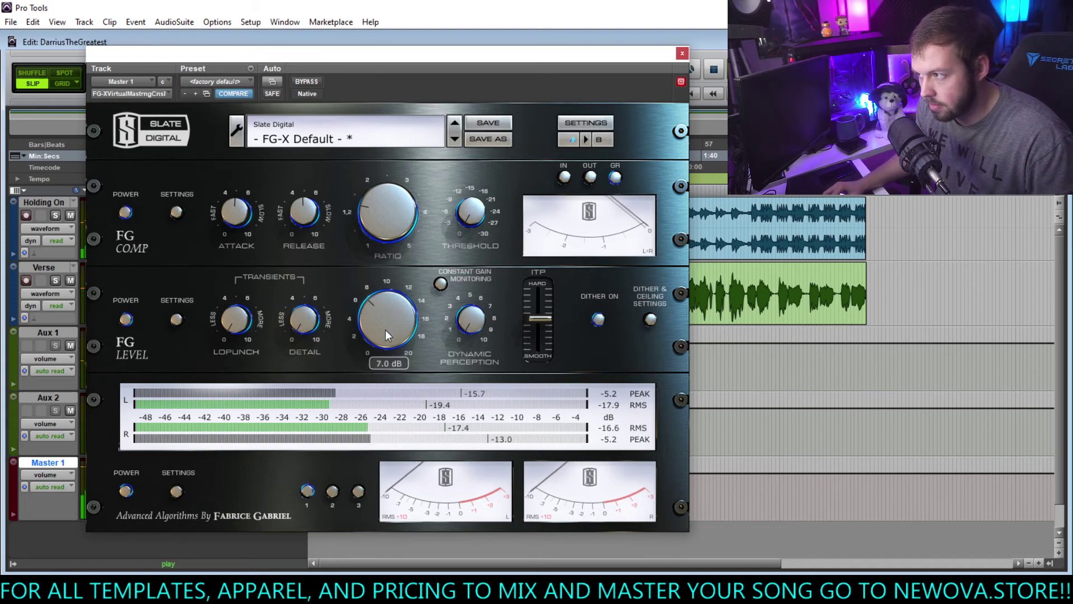
pyautogui.moveTo(530, 59); pyautogui.dragTo(884, 89)
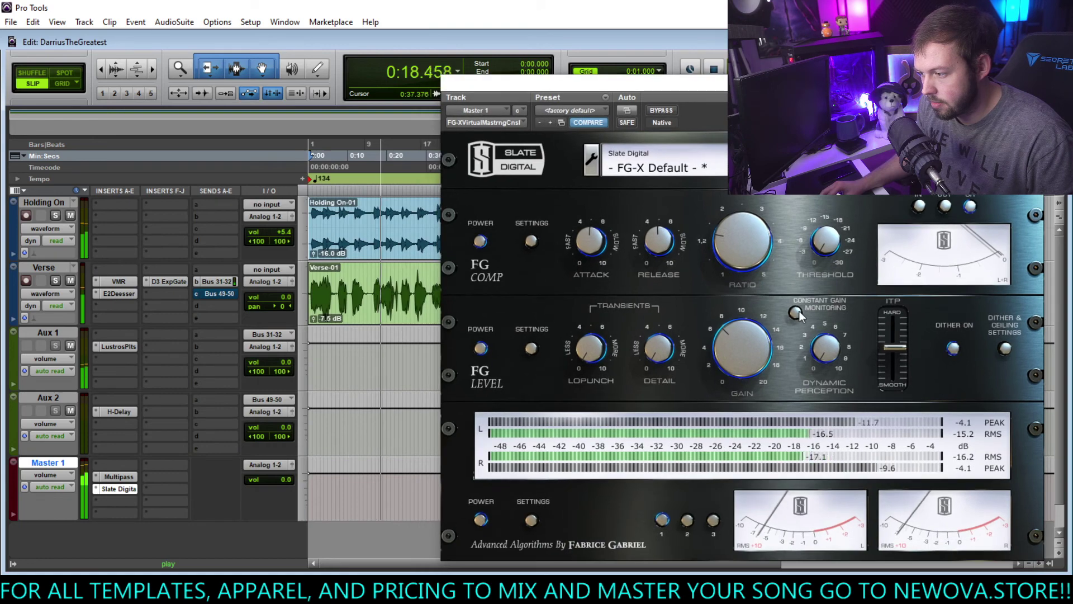
pyautogui.click(433, 277)
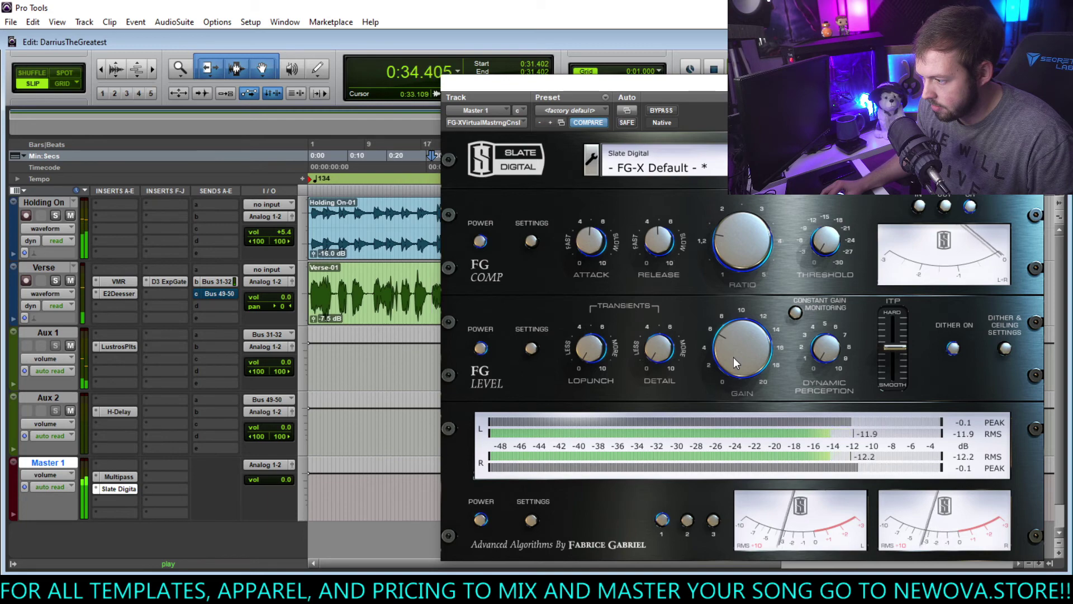
pyautogui.moveTo(735, 357); pyautogui.dragTo(736, 353)
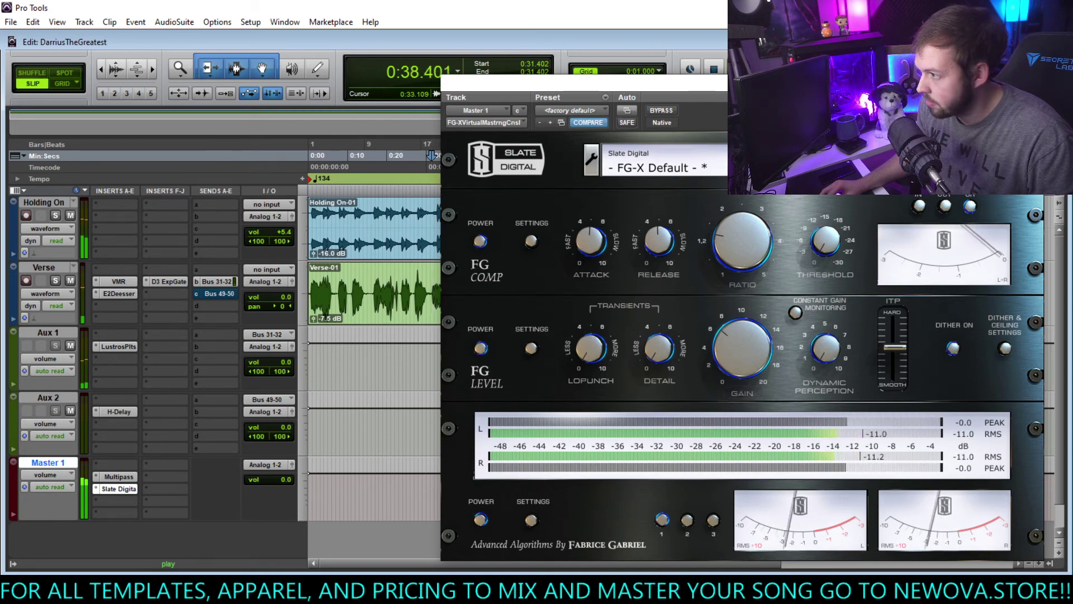
# Step: Close the FG-X window, listen to the mastered mix, and stop playback
pyautogui.moveTo(872, 82); pyautogui.dragTo(740, 64)
pyautogui.click(901, 63)
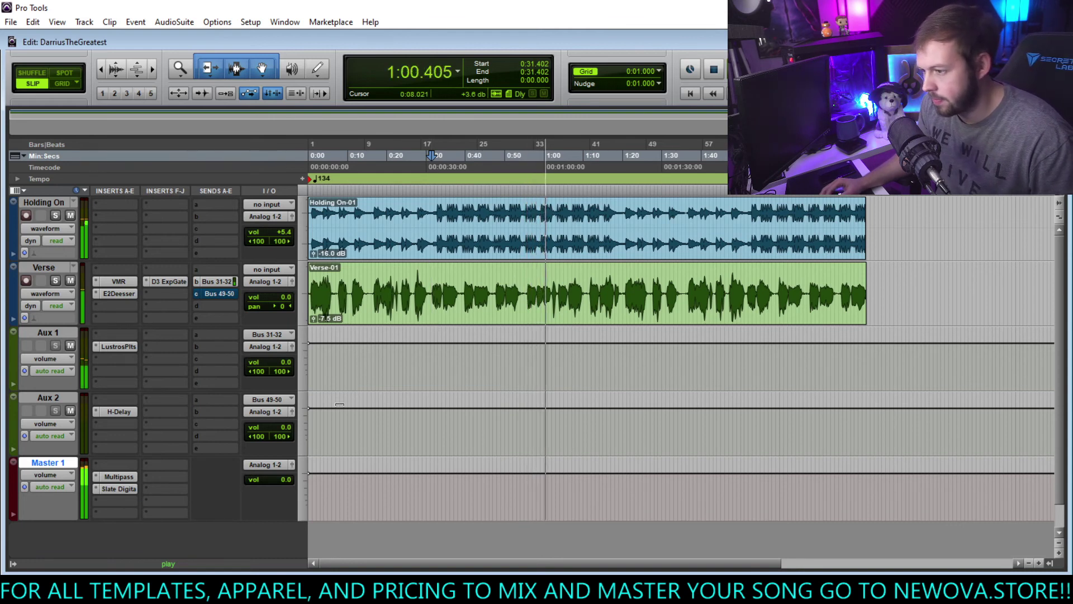
pyautogui.press('space')
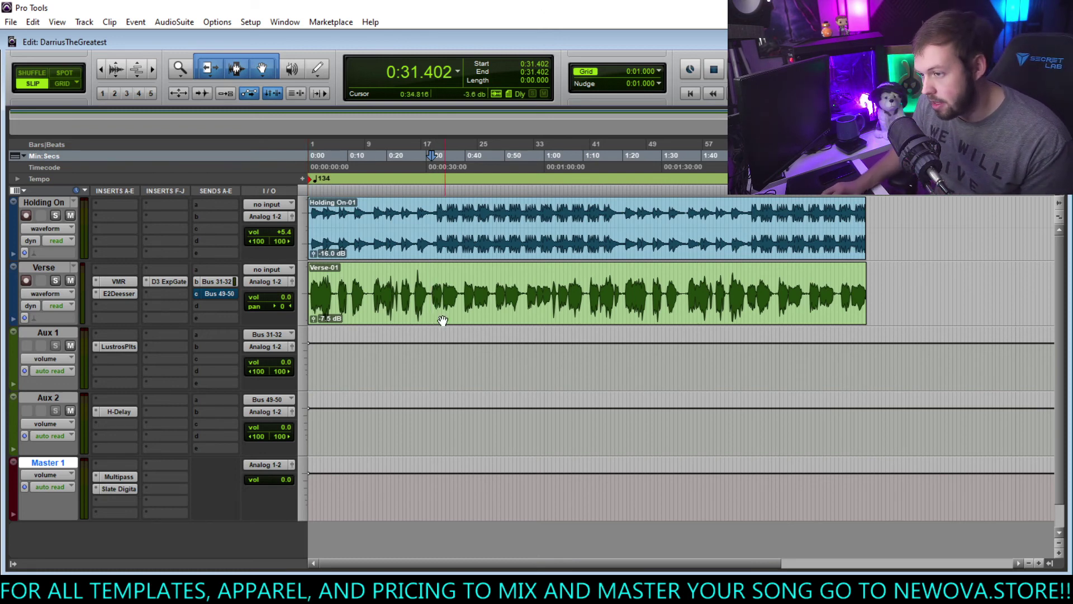
# Step: Highlight the Holding On beat from 0:32.426 to 1:19.189, and return to the session start
pyautogui.moveTo(436, 242); pyautogui.dragTo(619, 234)
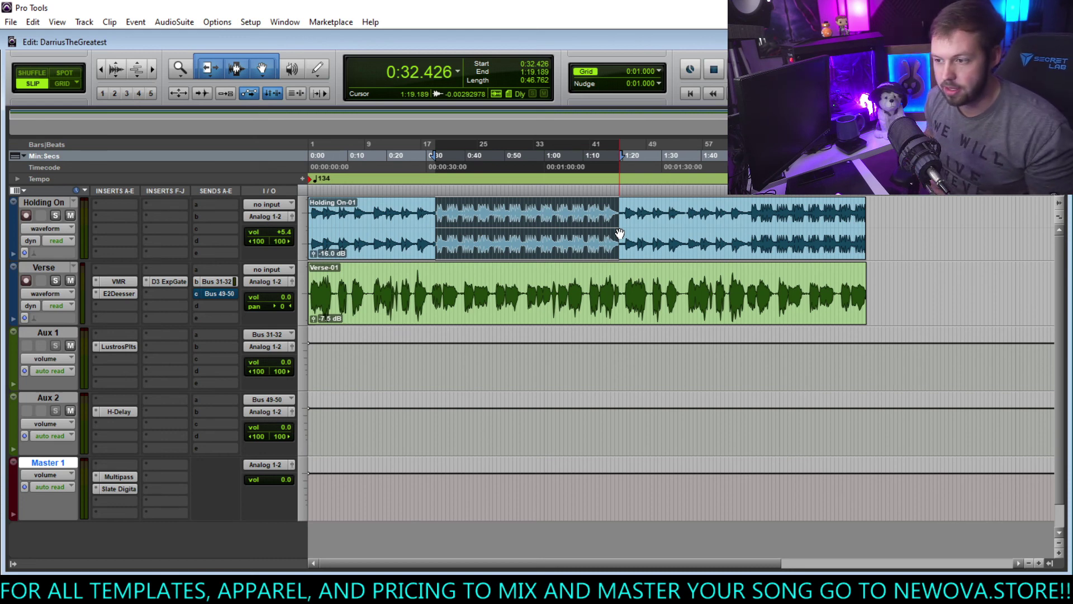
pyautogui.press('Return')
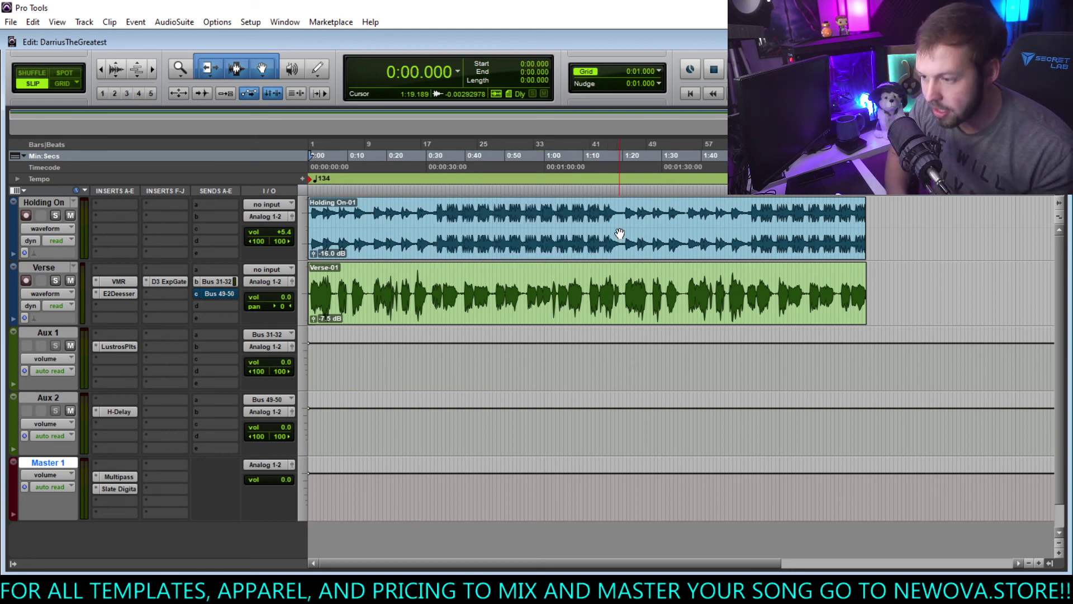